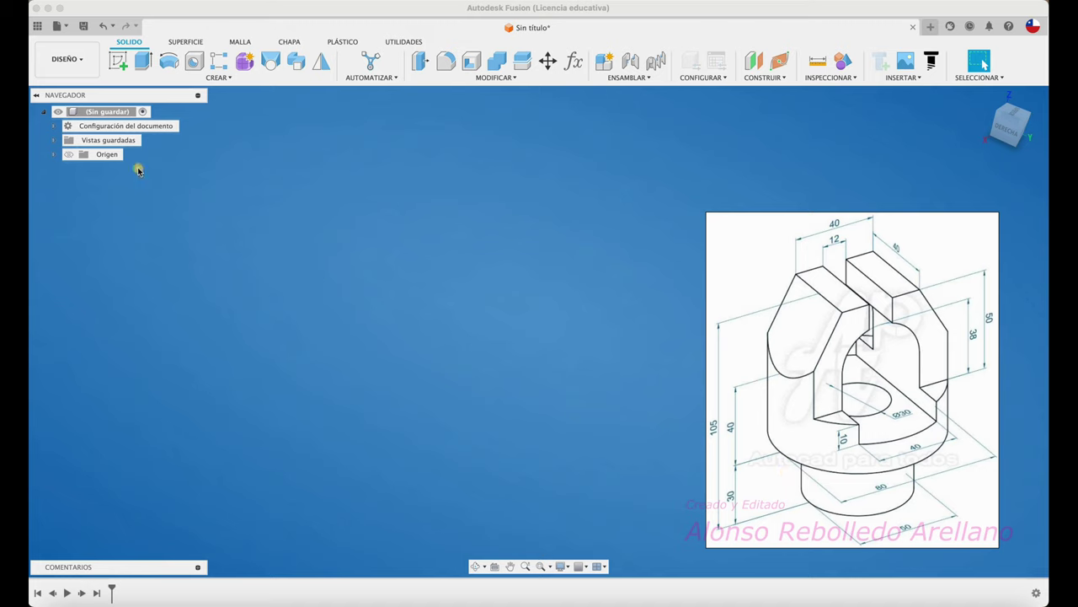
# Make the Origen planes and axes visible and enable Rejilla de esbozo (sketch grid)
pyautogui.click(68, 155)
pyautogui.keyDown('shift'); pyautogui.moveTo(546, 381); pyautogui.dragTo(525, 373, button='middle'); pyautogui.keyUp('shift')
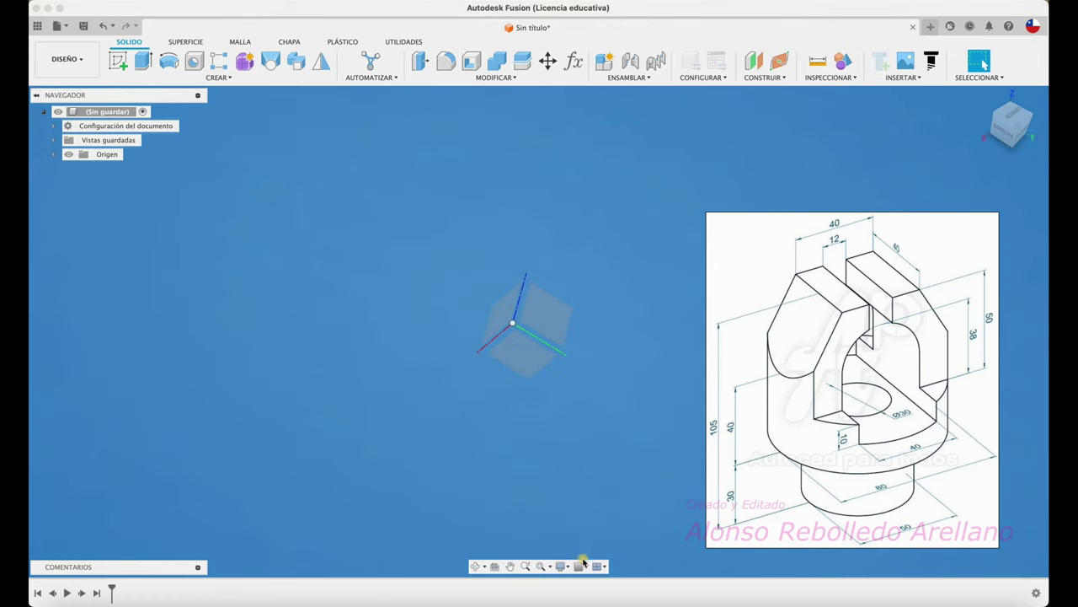
pyautogui.click(585, 567)
pyautogui.click(583, 500)
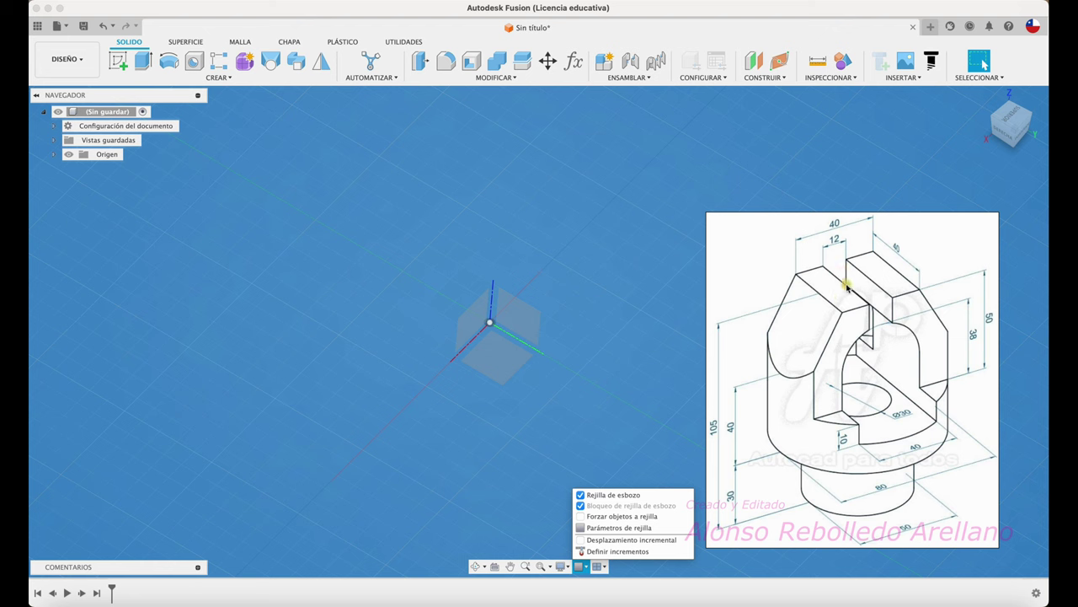
pyautogui.click(1015, 118)
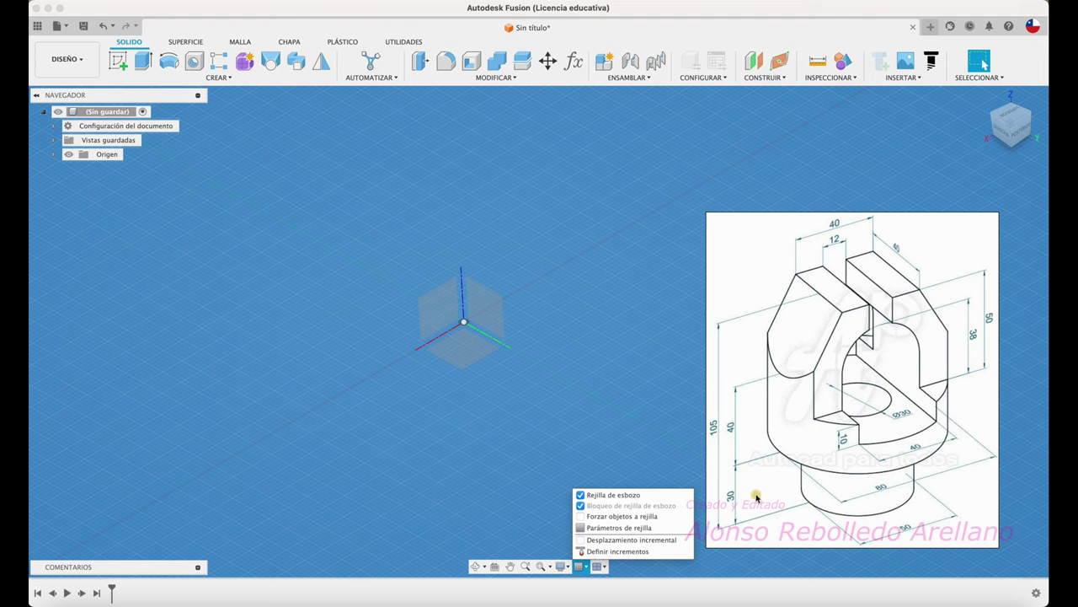
pyautogui.click(118, 61)
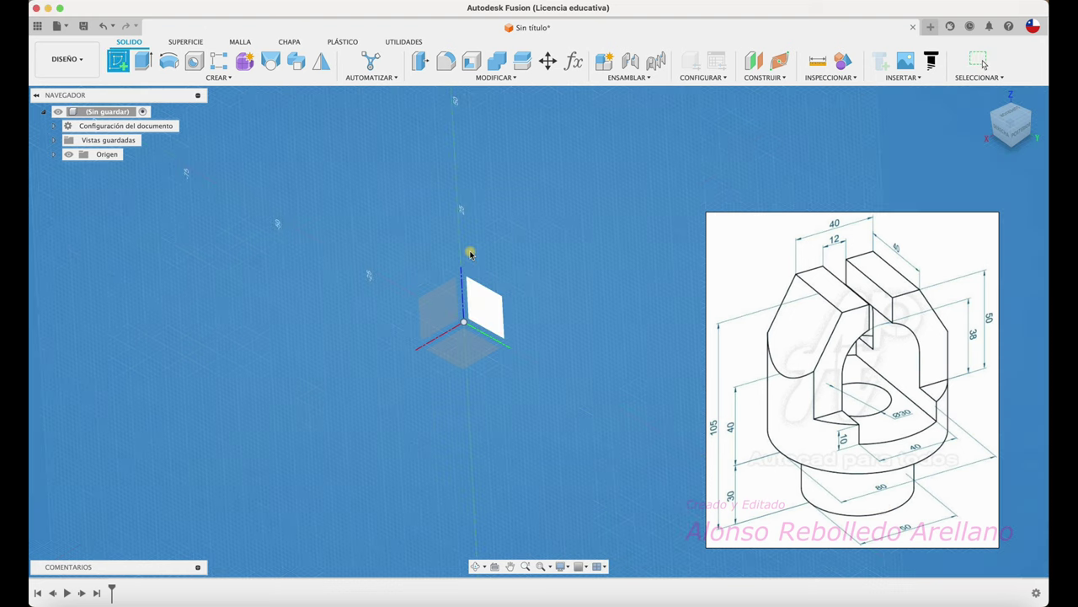
# On the XY plane, sketch a circle at the origin dimensioned to 50 mm diameter
pyautogui.click(499, 313)
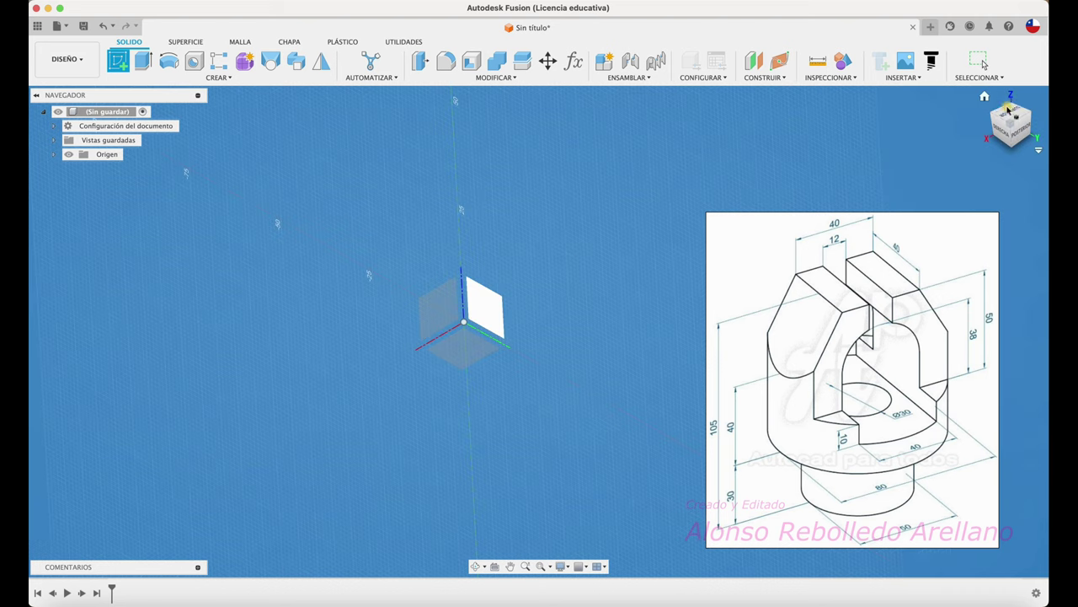
pyautogui.click(487, 356)
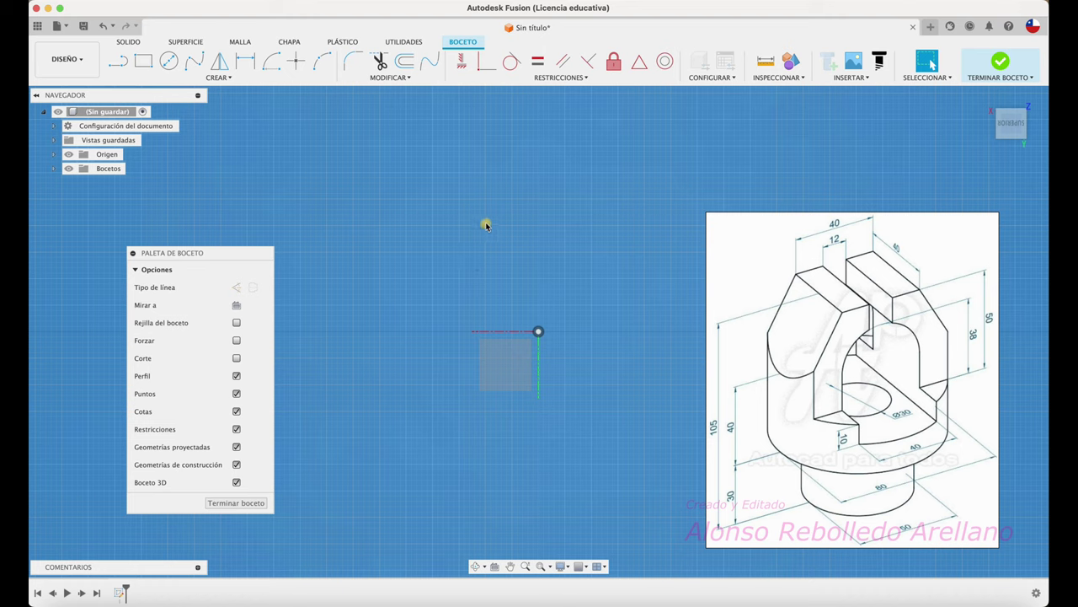
pyautogui.press('c')
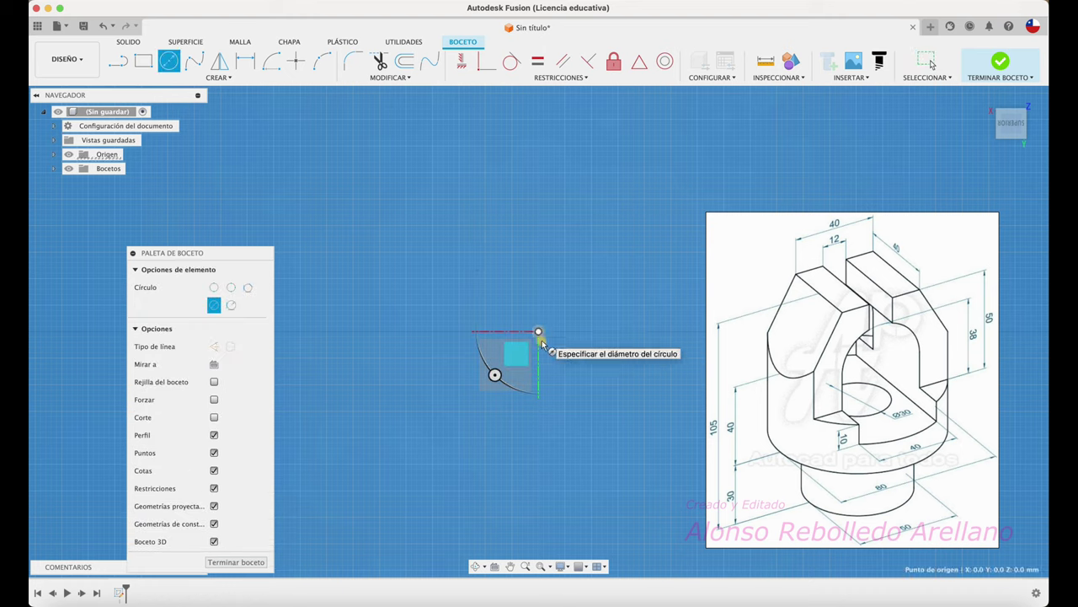
pyautogui.click(612, 406)
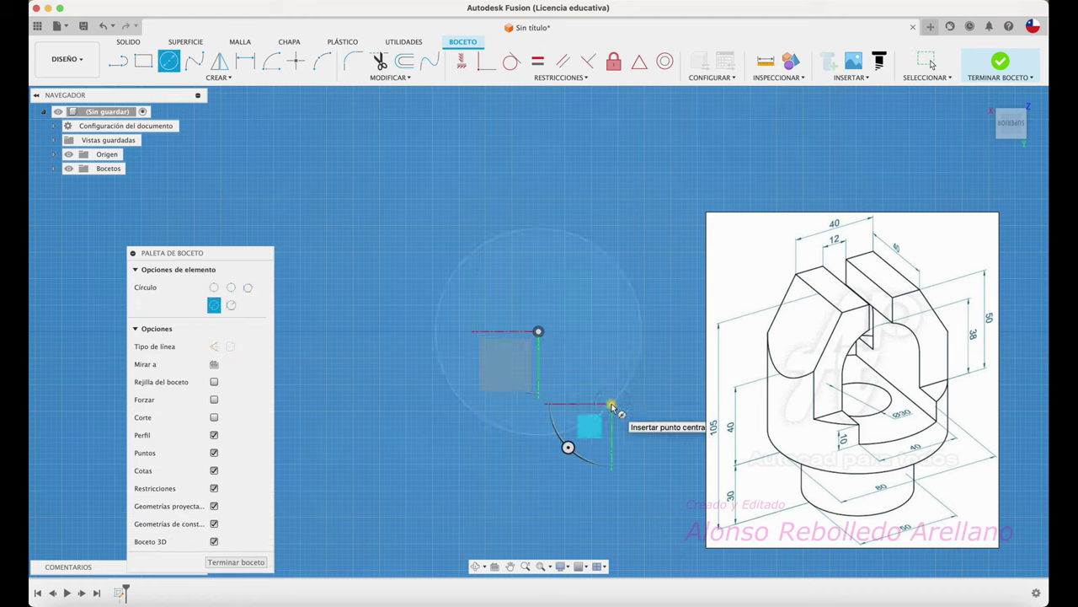
pyautogui.press('d')
pyautogui.click(610, 252)
pyautogui.click(634, 183)
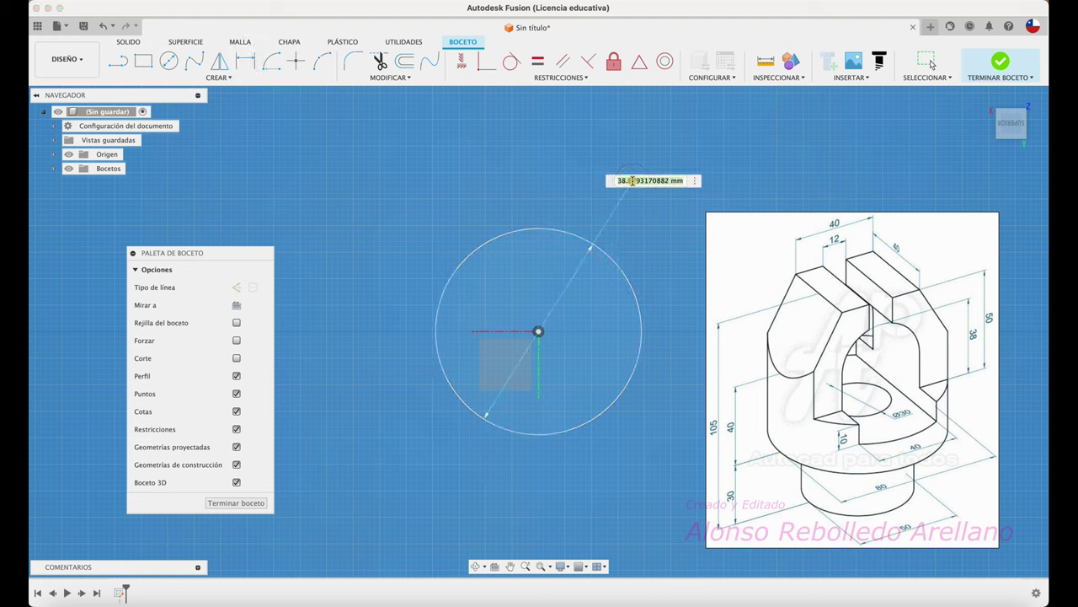
pyautogui.write('50')
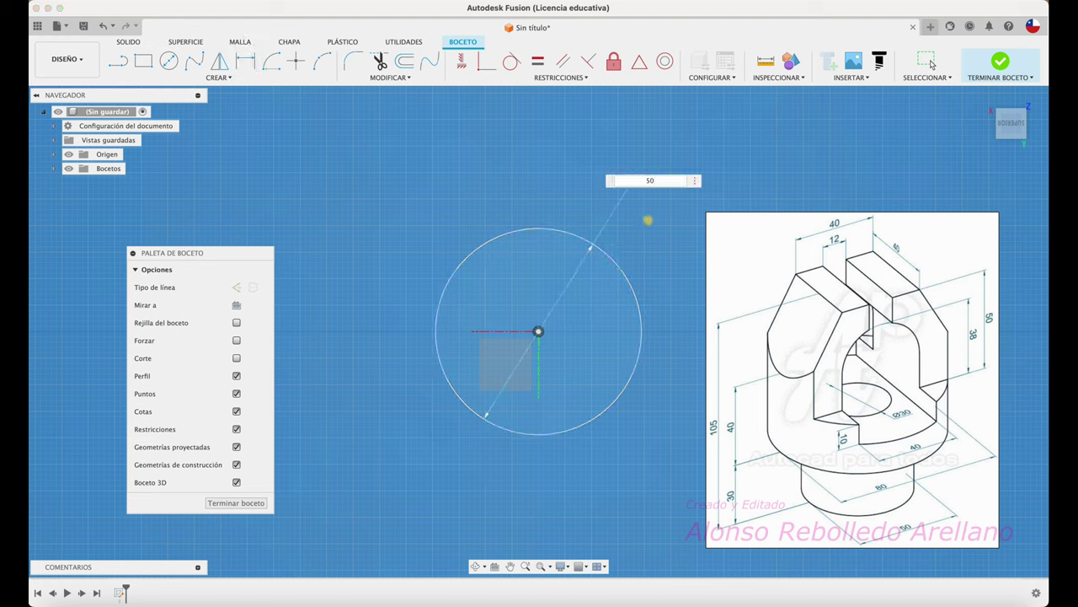
pyautogui.press('Return')
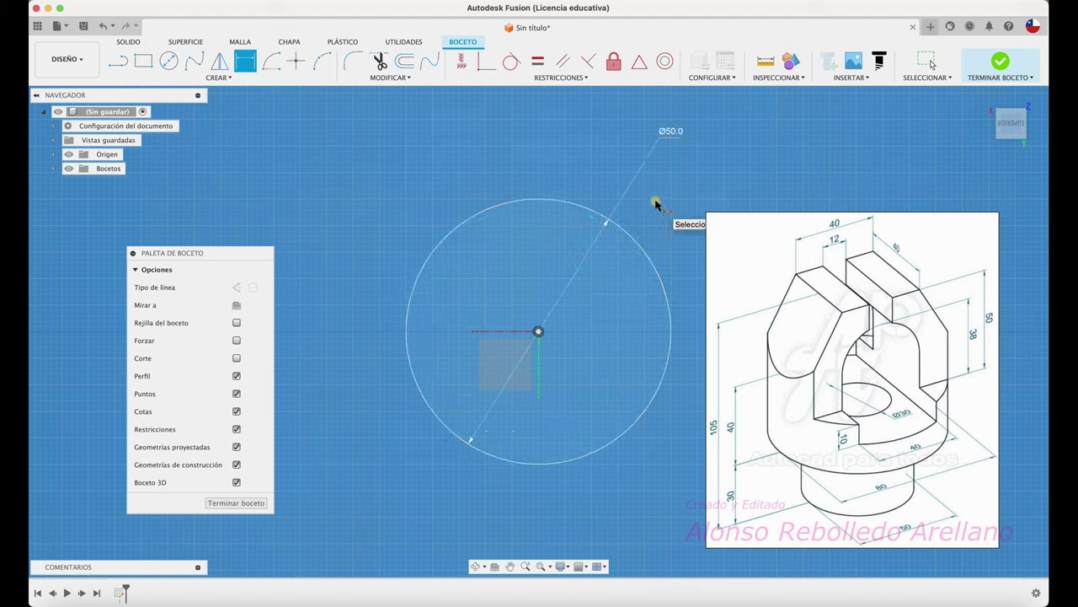
pyautogui.click(965, 95)
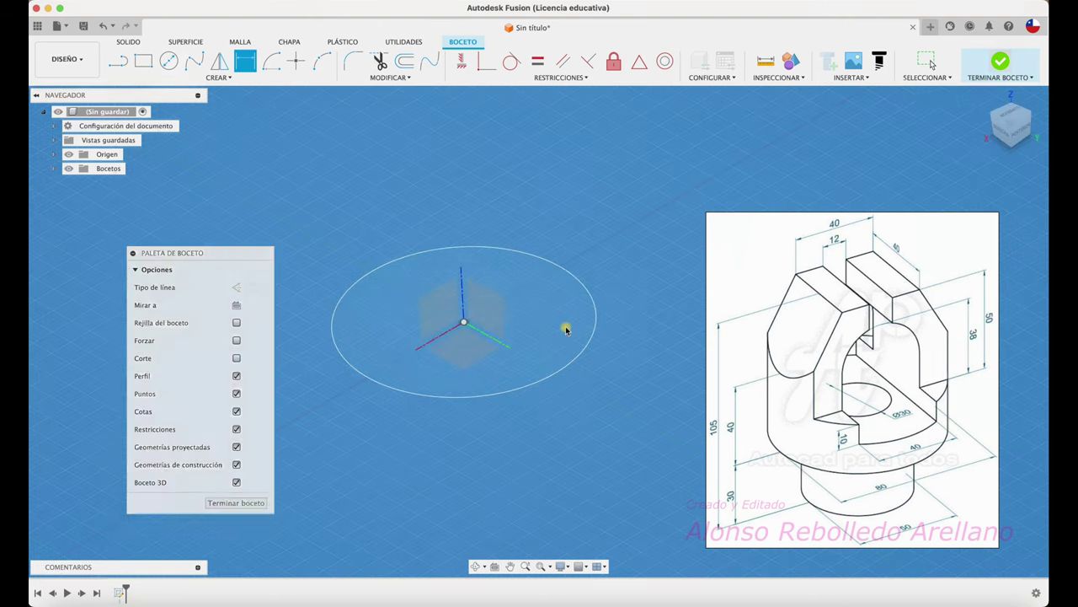
pyautogui.press('Escape')
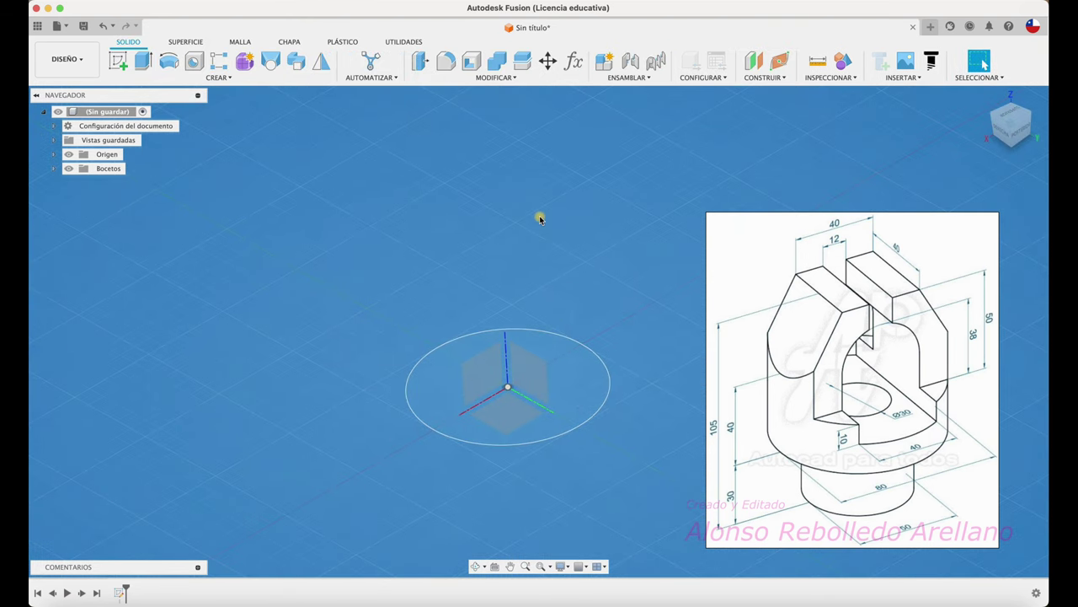
# Extrude the 50 mm circle 30 mm upward into a solid cylinder
pyautogui.press('e')
pyautogui.moveTo(505, 370); pyautogui.dragTo(506, 206)
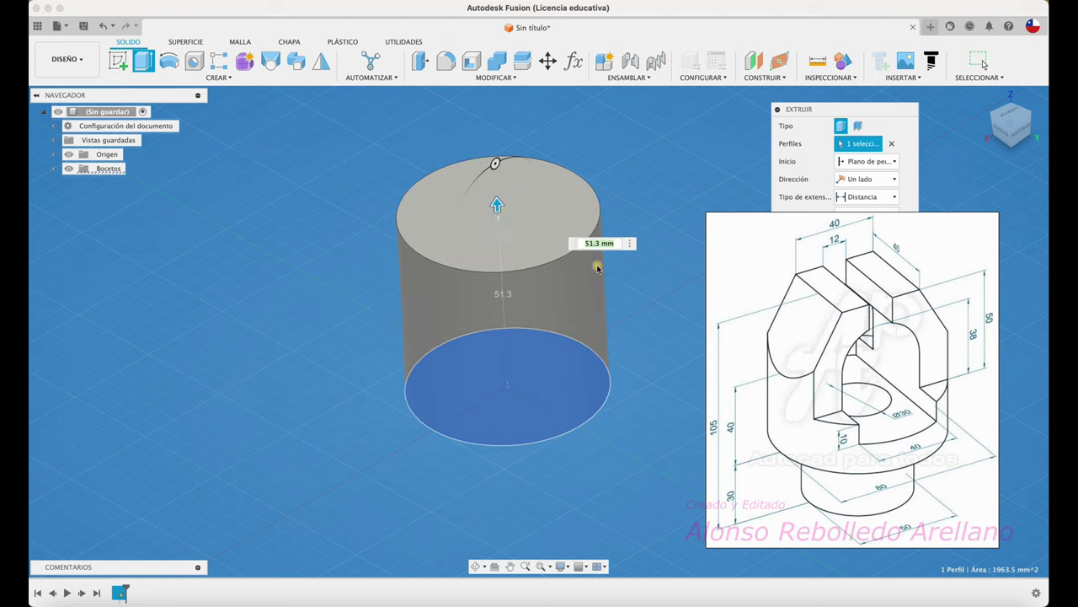
pyautogui.write('30')
pyautogui.press('Return')
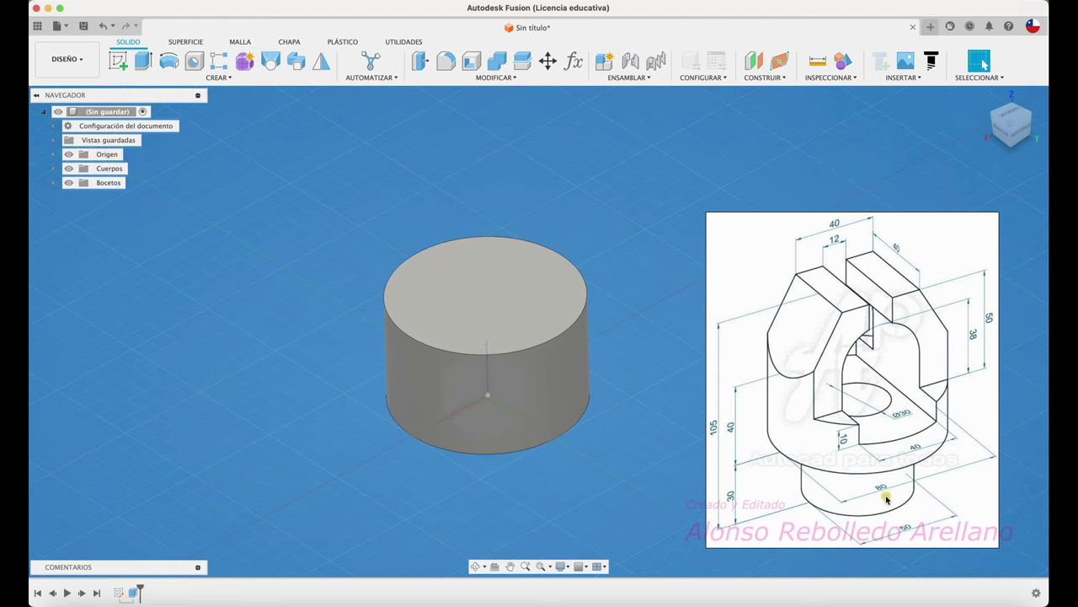
pyautogui.click(843, 60)
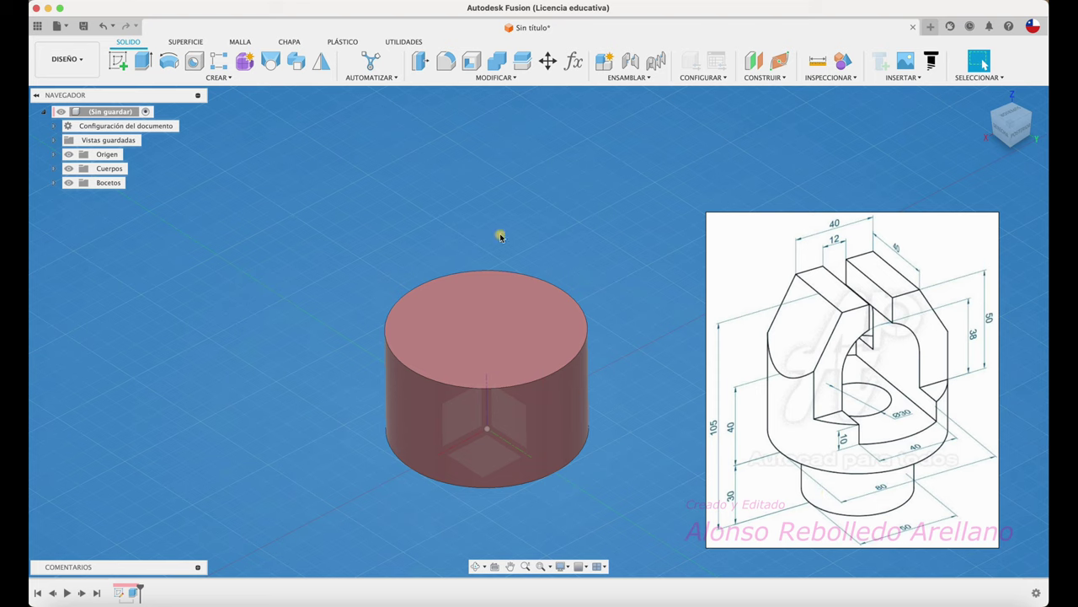
# On the cylinder's top face, draw a centred circle dimensioned to 80 mm diameter and finish the sketch
pyautogui.click(118, 61)
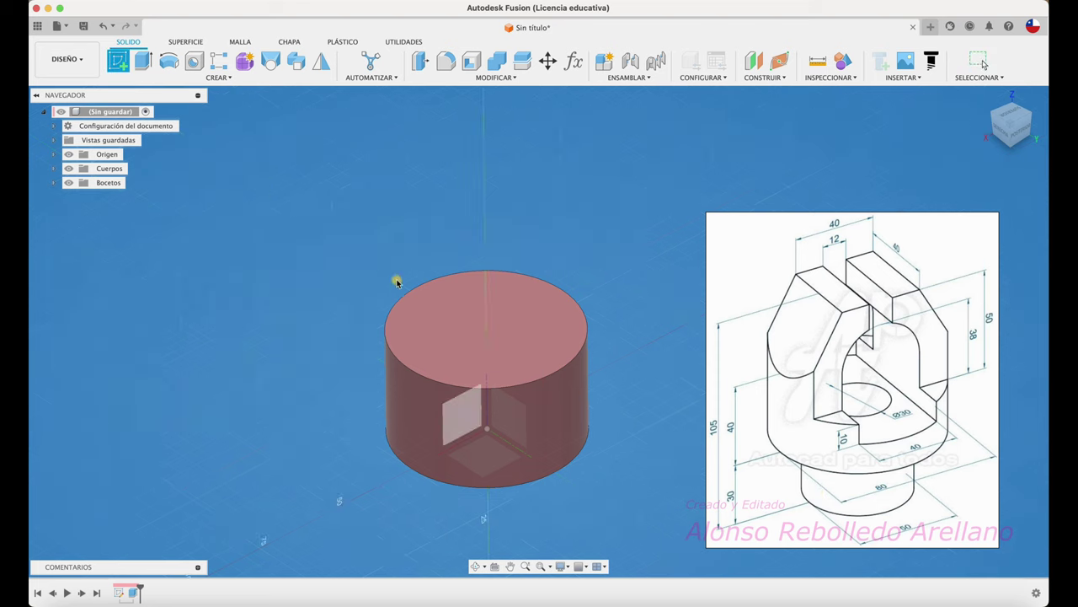
pyautogui.click(435, 332)
pyautogui.press('c')
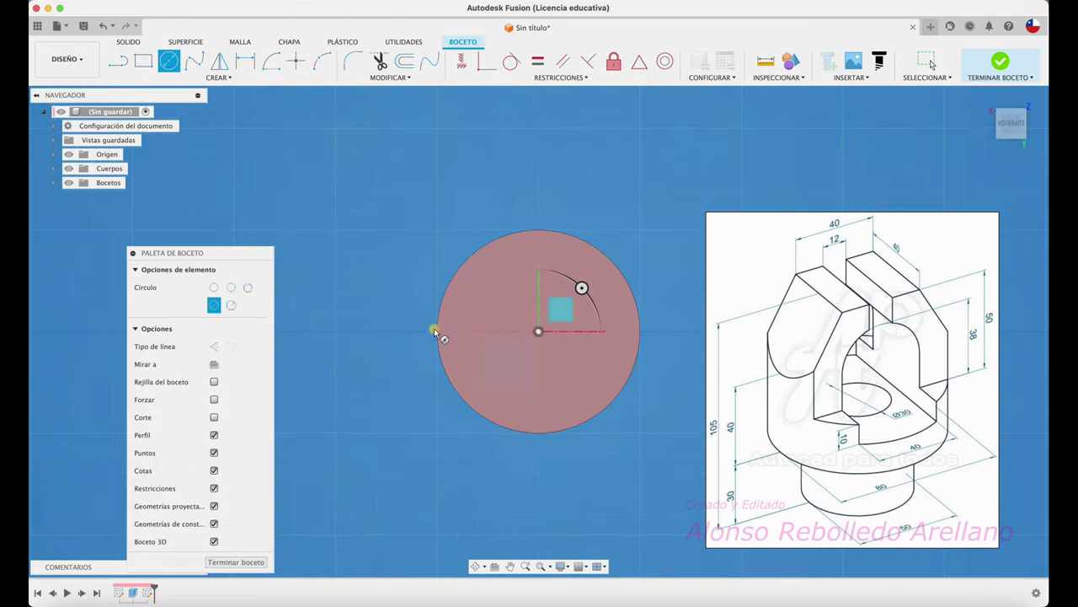
pyautogui.click(538, 331)
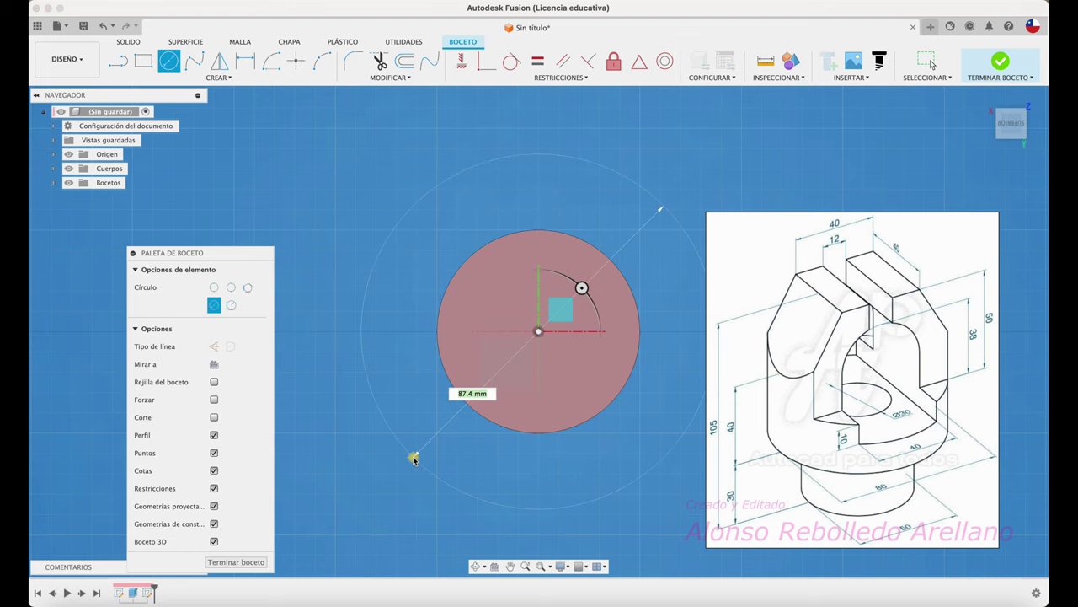
pyautogui.click(414, 457)
pyautogui.press('Escape')
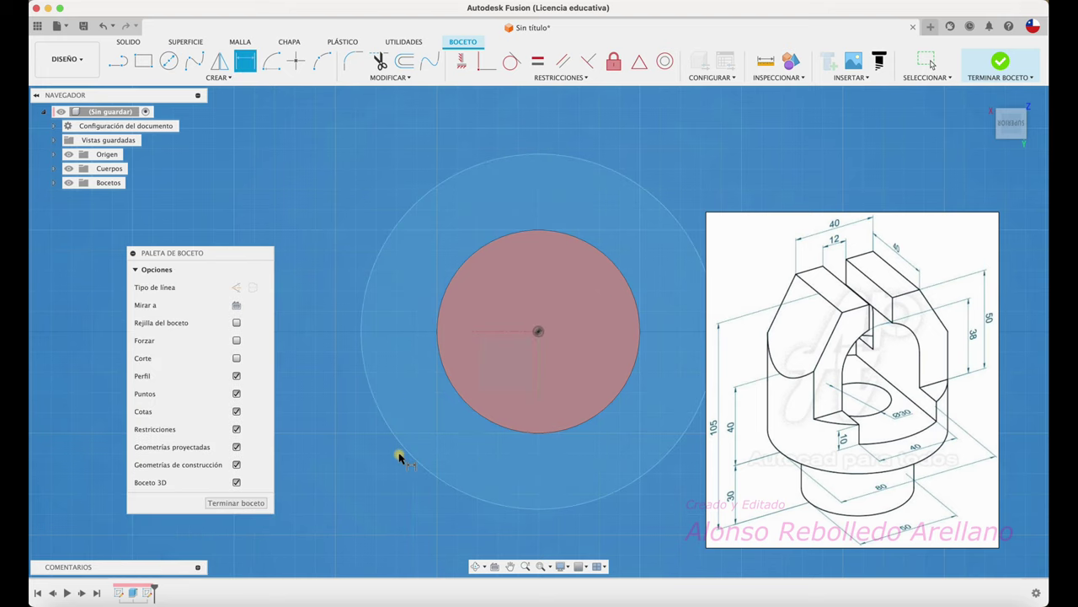
pyautogui.click(404, 453)
pyautogui.click(364, 485)
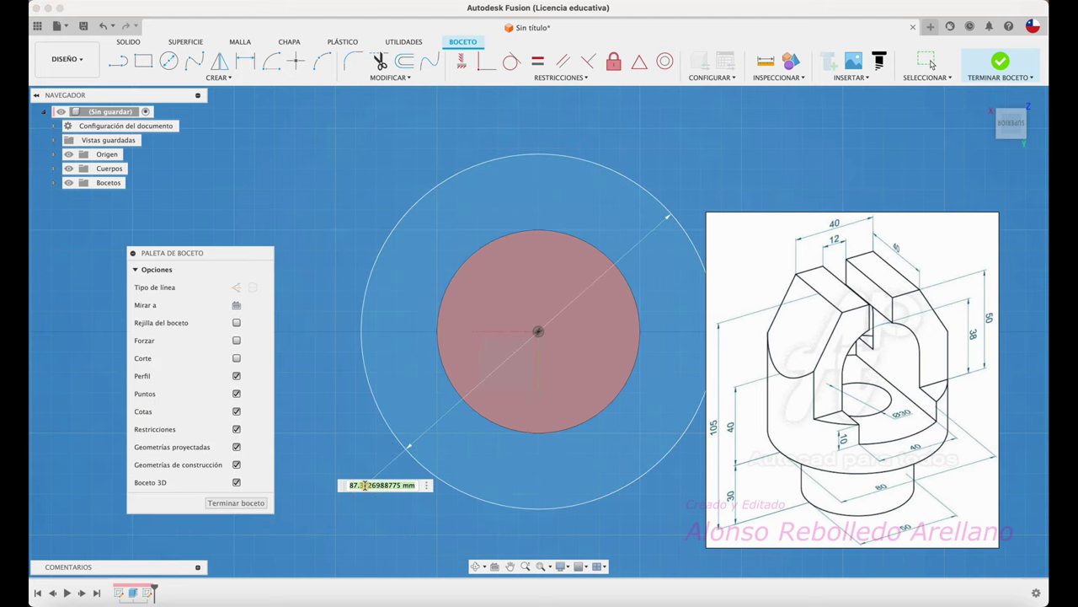
pyautogui.write('80')
pyautogui.press('Return')
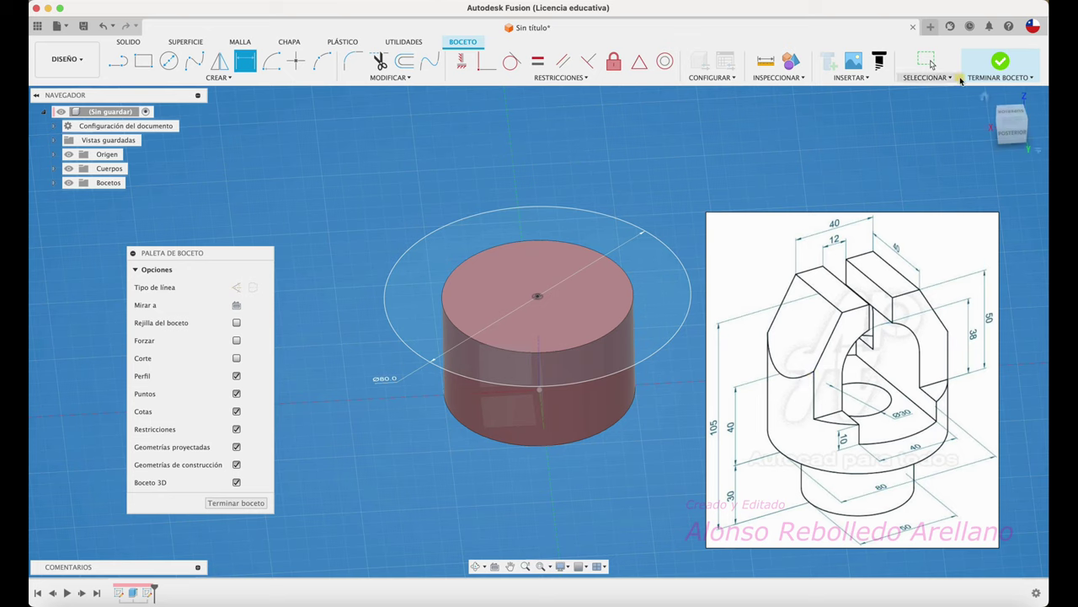
pyautogui.click(999, 62)
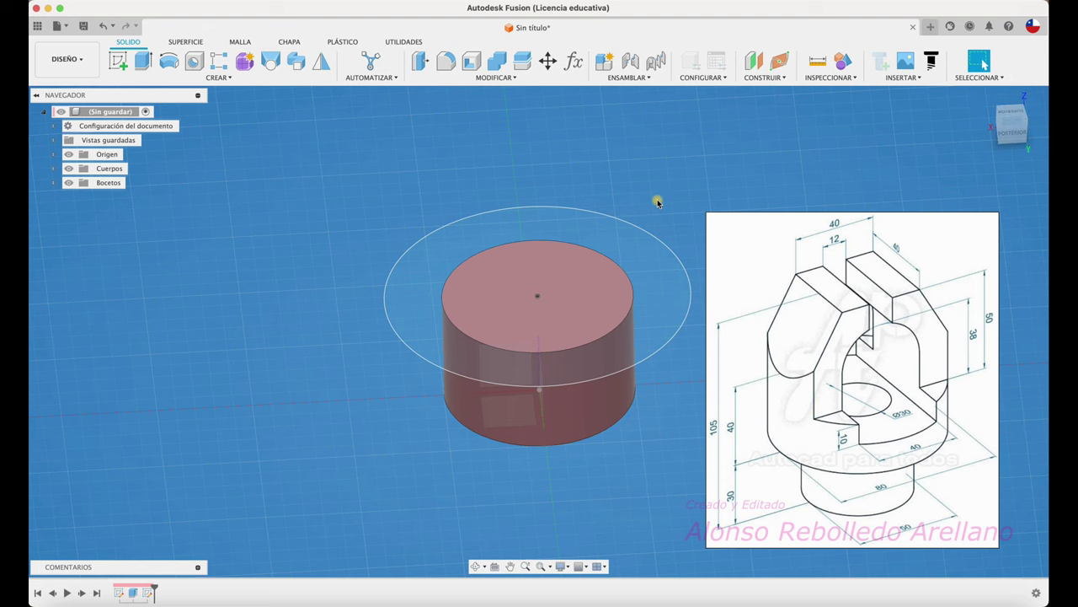
# Extrude the outer ring and inner disc profiles 75 mm upward, then view the stacked cylinders from the side
pyautogui.press('e')
pyautogui.click(649, 269)
pyautogui.click(608, 306)
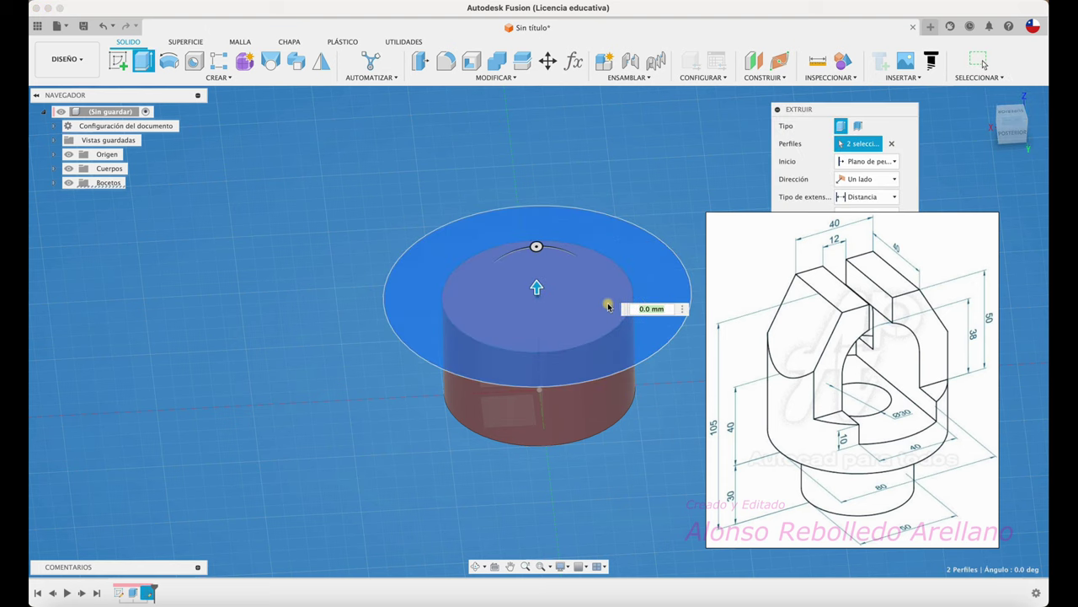
pyautogui.moveTo(472, 357); pyautogui.dragTo(485, 197)
pyautogui.write('75')
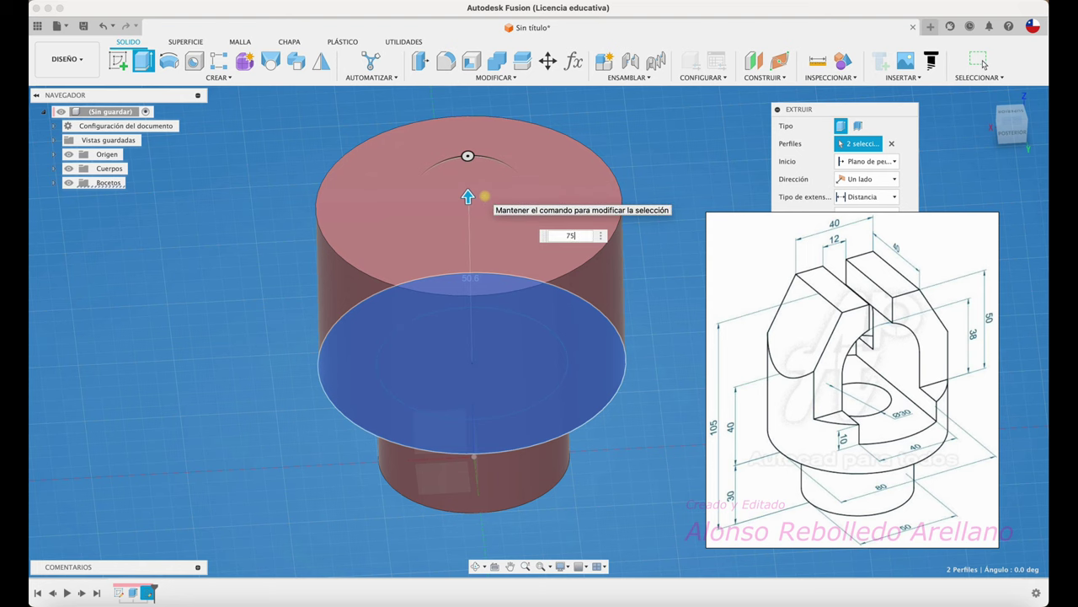
pyautogui.press('Return')
pyautogui.scroll(-2, 525, 207)
pyautogui.moveTo(544, 222)
pyautogui.keyDown('shift'); pyautogui.mouseDown(button='middle')
pyautogui.moveTo(525, 311)
pyautogui.moveTo(510, 253)
pyautogui.mouseUp(button='middle'); pyautogui.keyUp('shift')
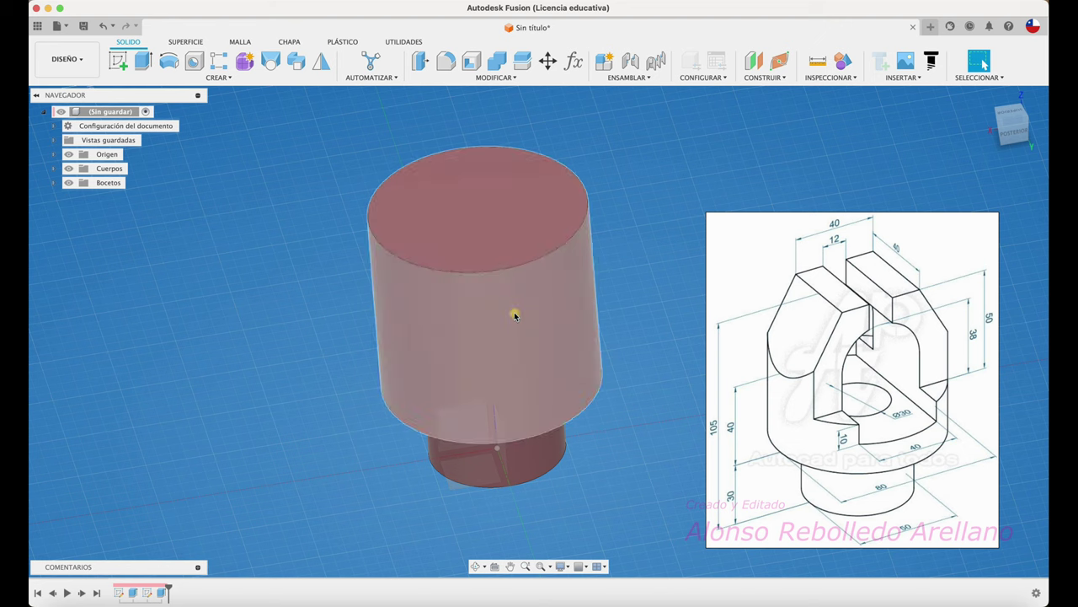
pyautogui.moveTo(534, 308)
pyautogui.keyDown('shift'); pyautogui.mouseDown(button='middle')
pyautogui.moveTo(551, 450)
pyautogui.moveTo(618, 426)
pyautogui.mouseUp(button='middle'); pyautogui.keyUp('shift')
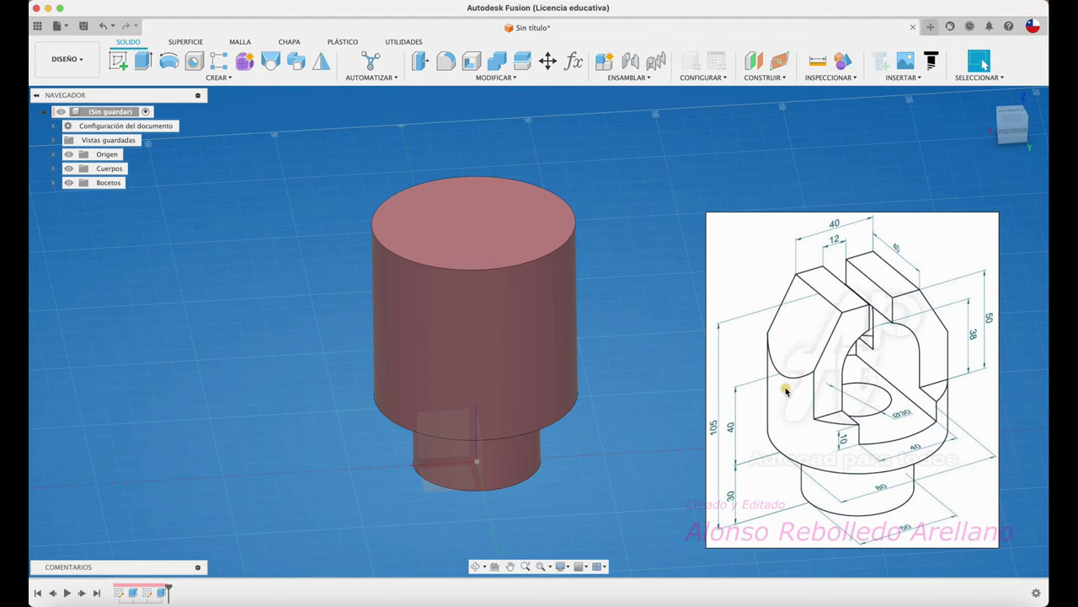
# Start a new sketch on the vertical side origin plane
pyautogui.keyDown('shift'); pyautogui.scroll(3, 205, 269); pyautogui.keyUp('shift')
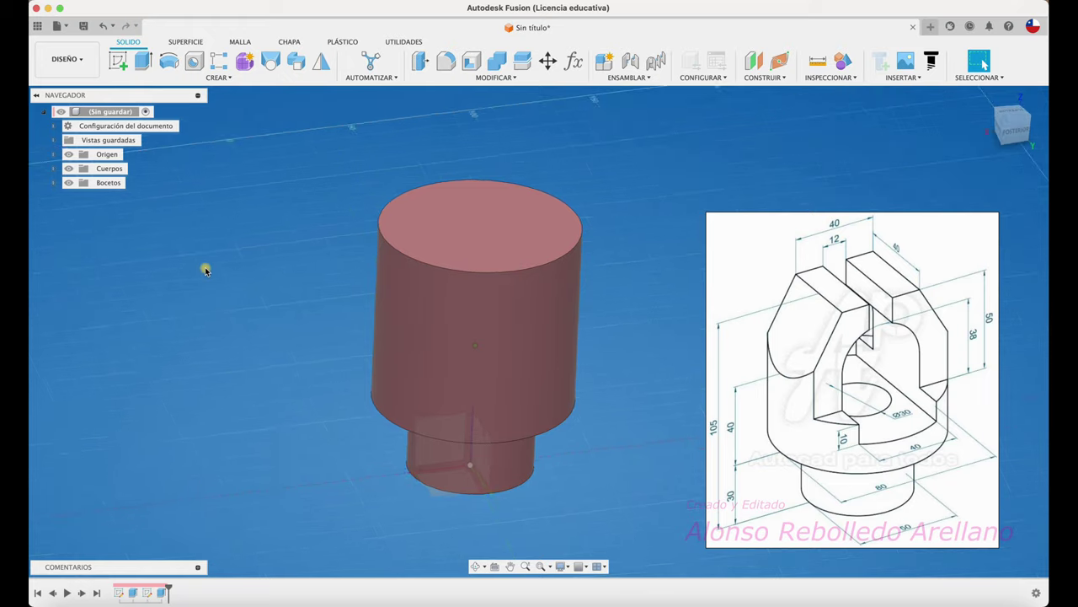
pyautogui.keyDown('shift'); pyautogui.scroll(3, 206, 269); pyautogui.keyUp('shift')
pyautogui.keyDown('shift'); pyautogui.scroll(2, 205, 270); pyautogui.keyUp('shift')
pyautogui.keyDown('shift'); pyautogui.scroll(2, 202, 261); pyautogui.keyUp('shift')
pyautogui.click(118, 60)
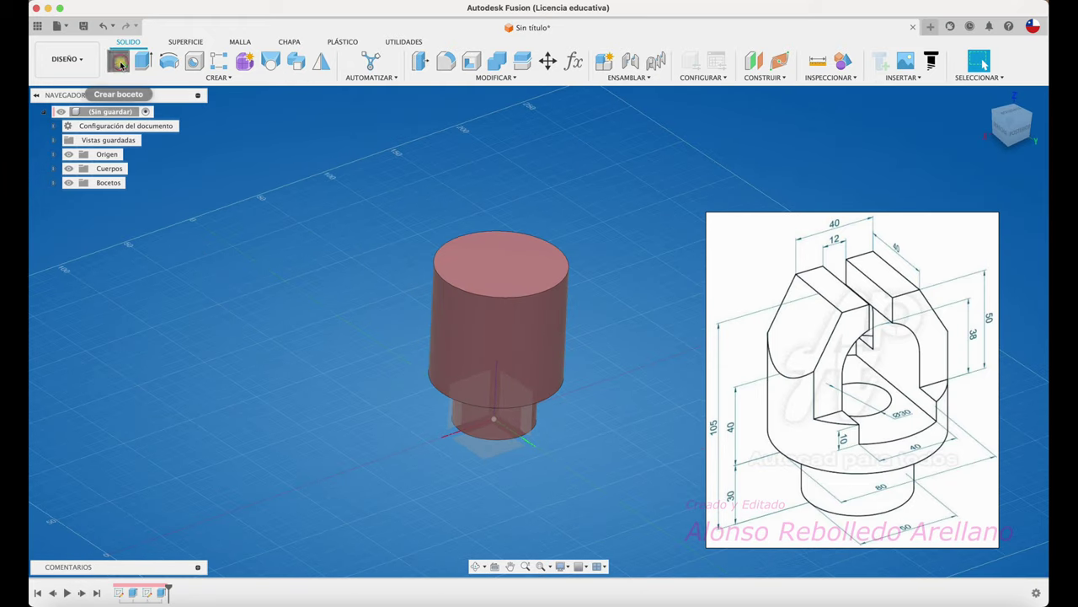
pyautogui.click(521, 417)
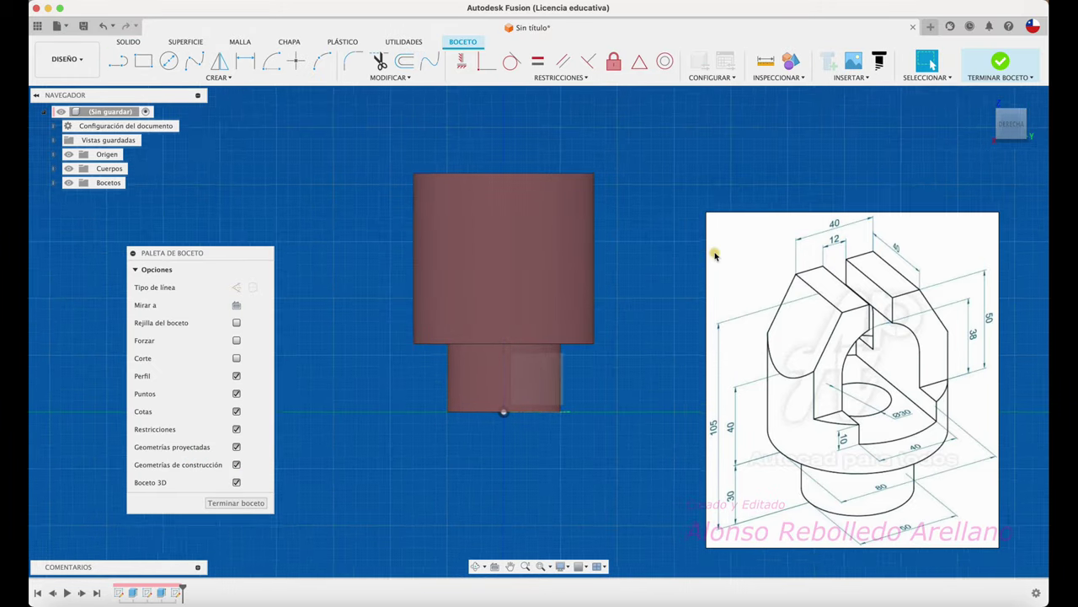
pyautogui.scroll(2, 610, 289)
pyautogui.scroll(1, 611, 289)
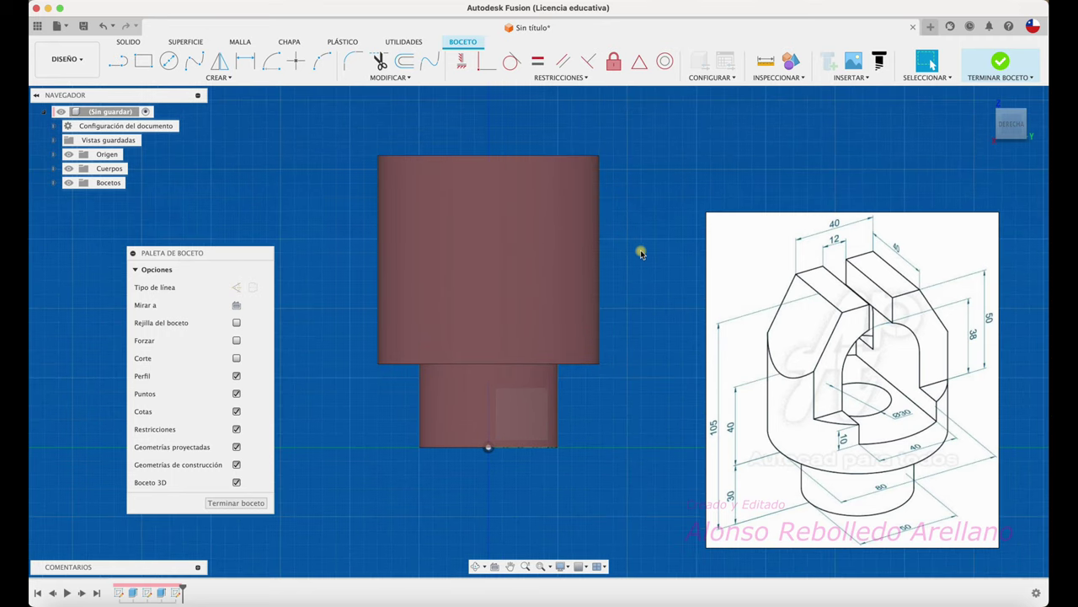
# Project the upper and lower cylinder faces into the side sketch
pyautogui.press('p')
pyautogui.click(567, 253)
pyautogui.click(456, 410)
pyautogui.moveTo(928, 161)
pyautogui.mouseDown()
pyautogui.moveTo(839, 138)
pyautogui.moveTo(815, 120)
pyautogui.mouseUp()
pyautogui.click(822, 187)
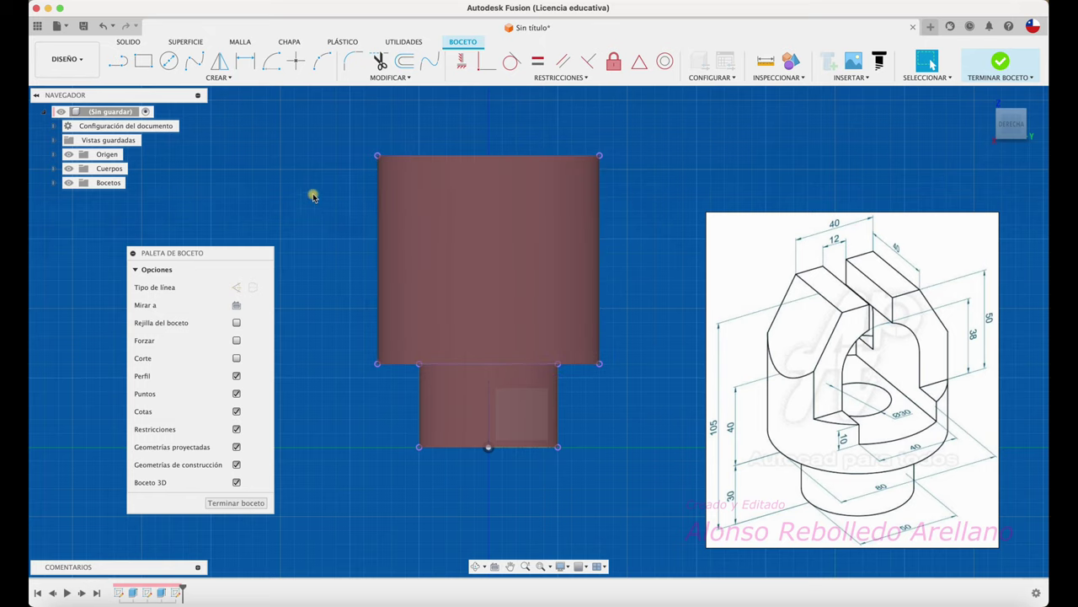
pyautogui.click(118, 61)
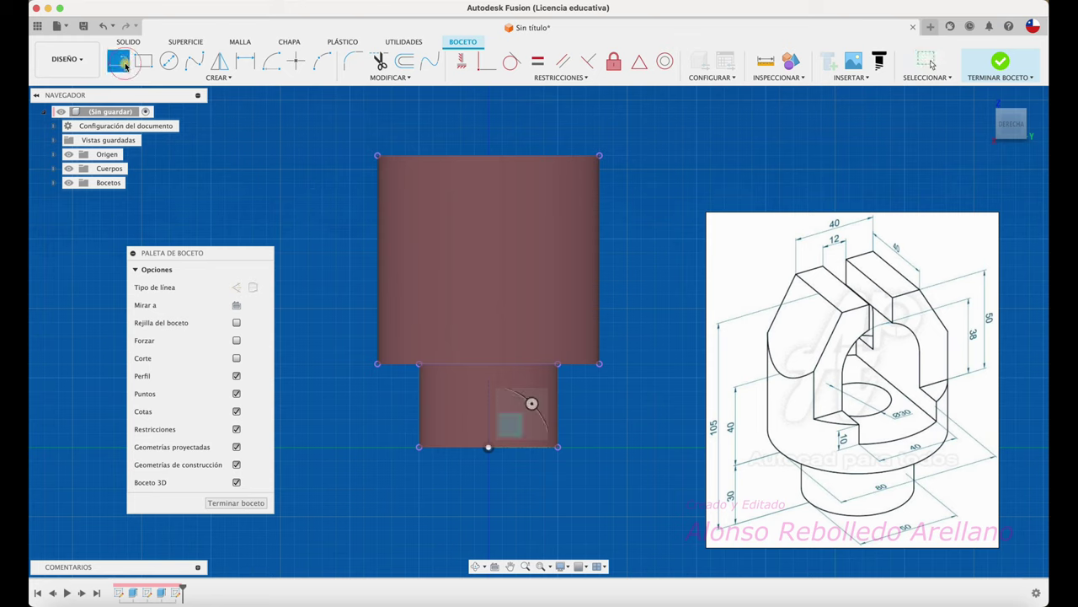
# Draw a vertical line through the part's centre and make it a centreline
pyautogui.click(489, 446)
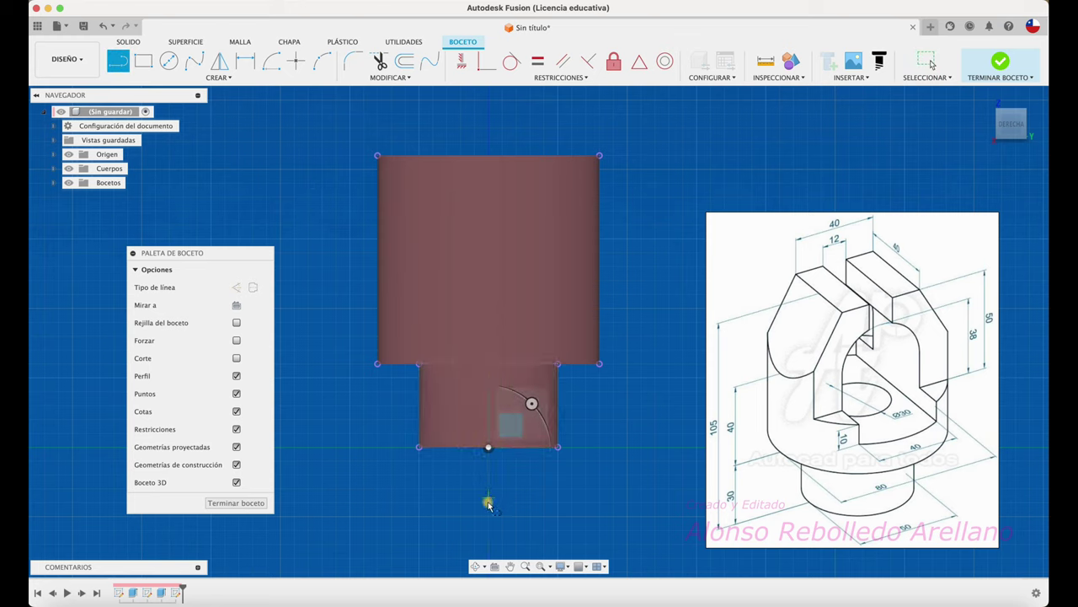
pyautogui.click(488, 506)
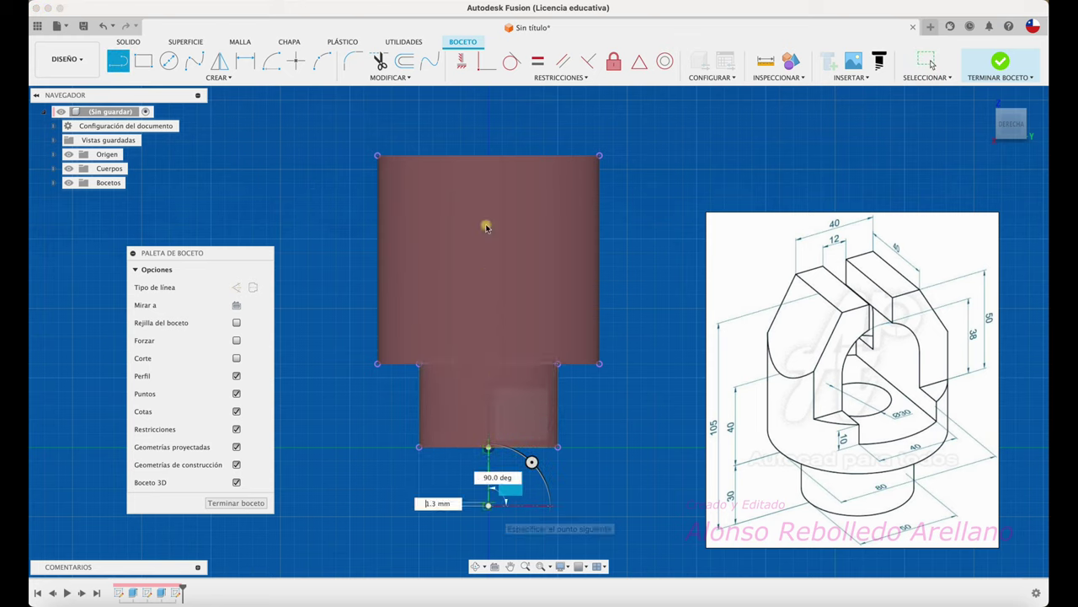
pyautogui.click(489, 125)
pyautogui.press('Escape')
pyautogui.click(491, 150)
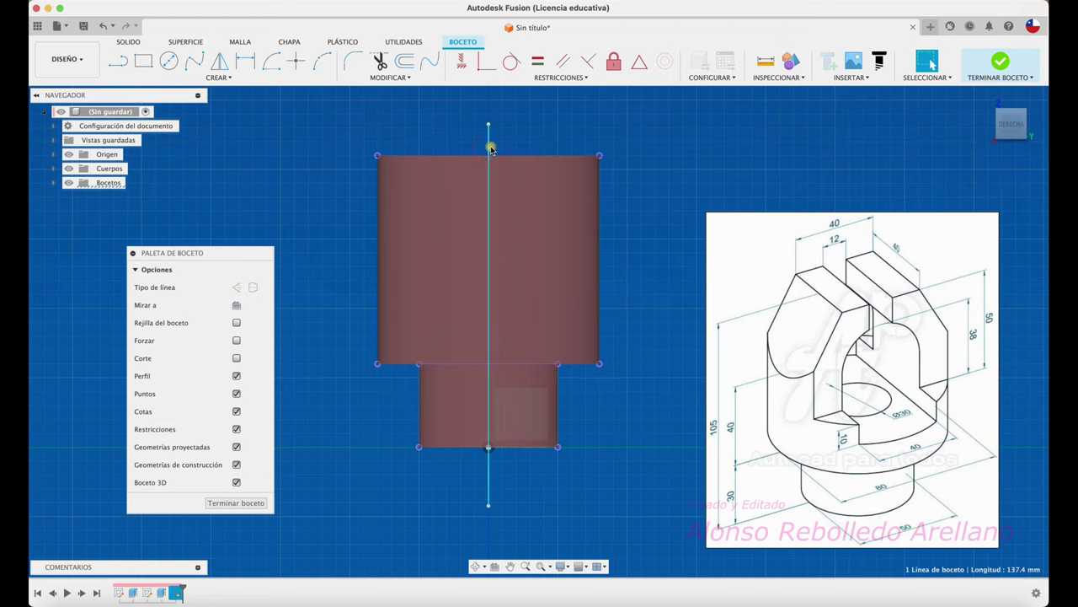
pyautogui.click(251, 288)
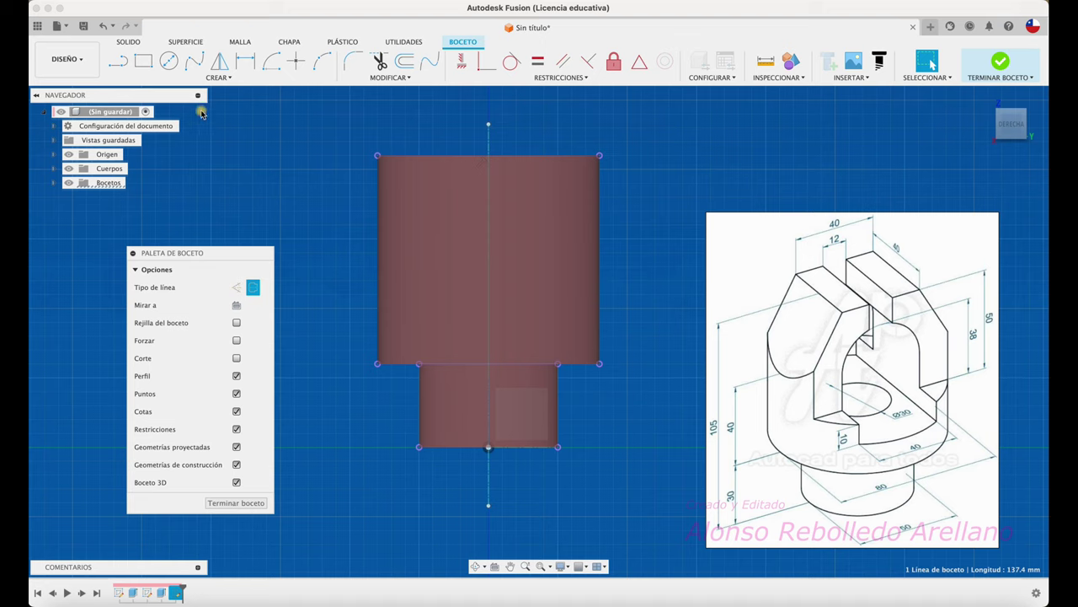
# Draw a horizontal line rightward from the top midpoint, dimensioned 20 mm long
pyautogui.click(120, 66)
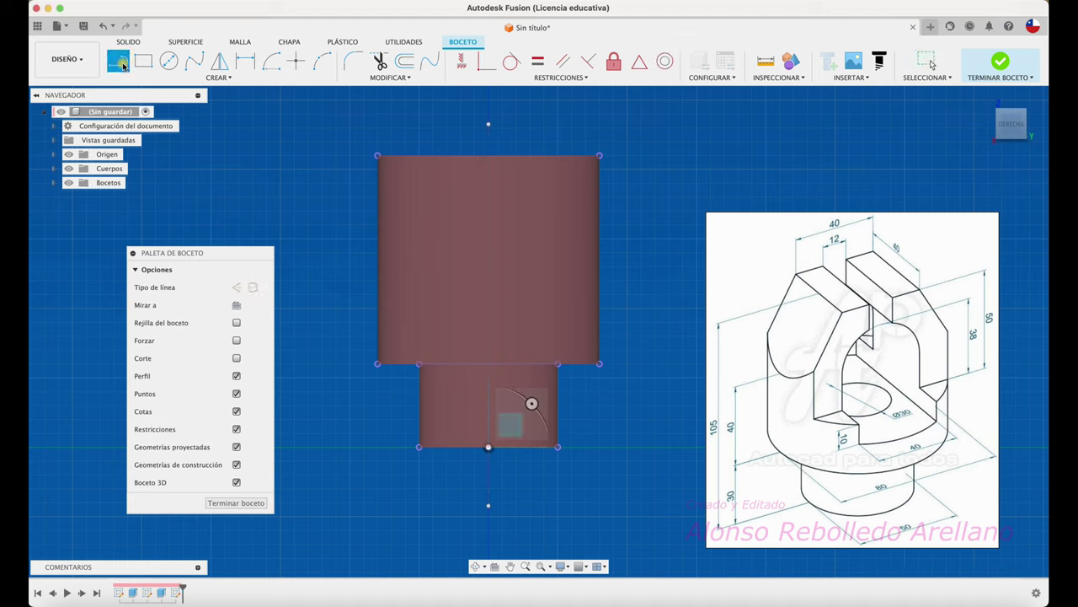
pyautogui.click(489, 157)
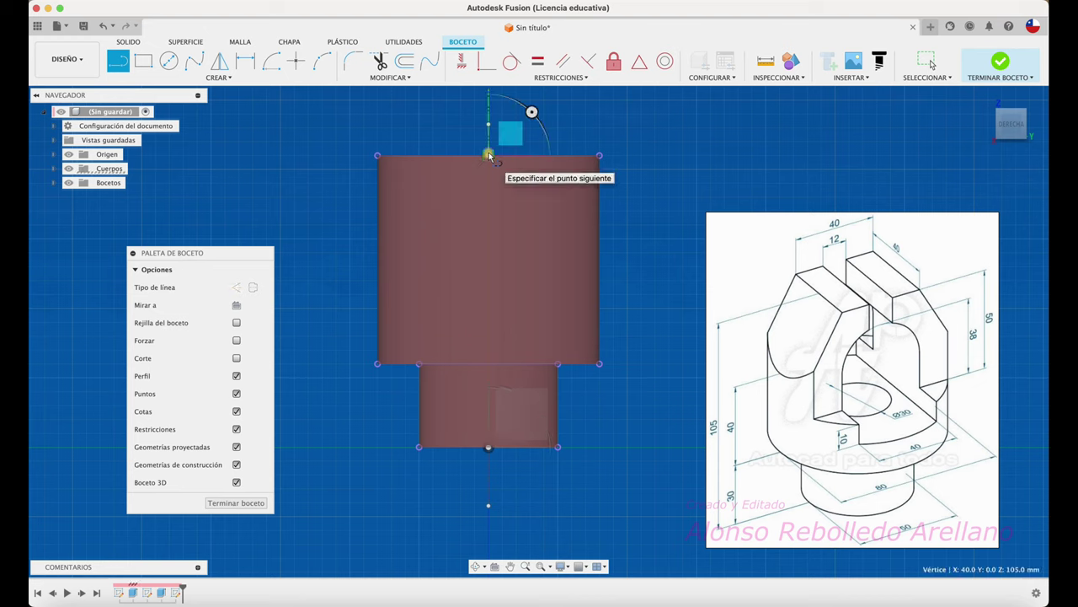
pyautogui.click(666, 156)
pyautogui.press('Escape')
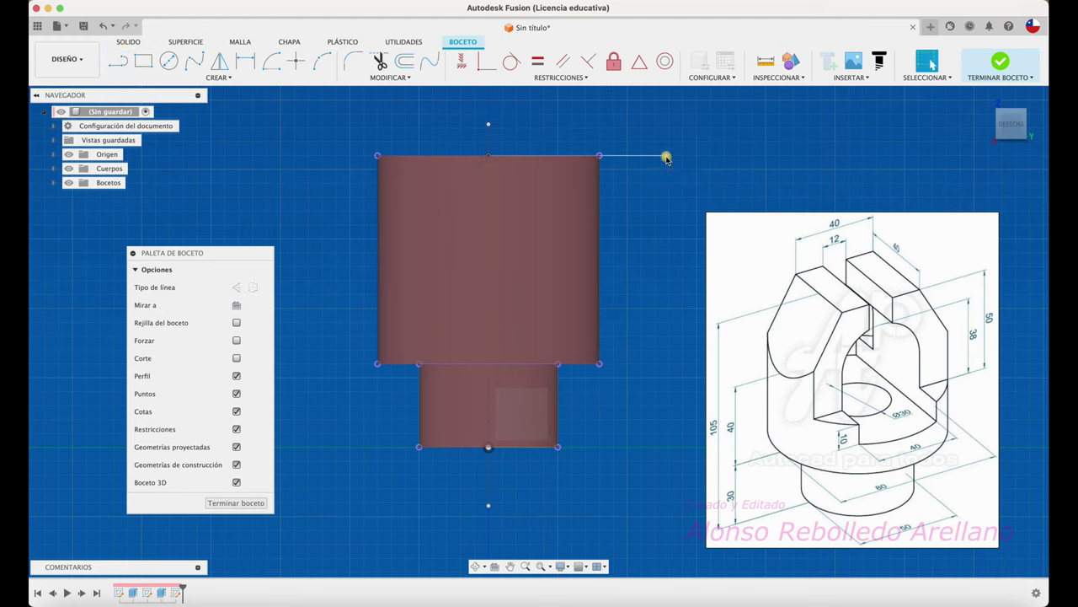
pyautogui.press('d')
pyautogui.click(645, 156)
pyautogui.click(605, 127)
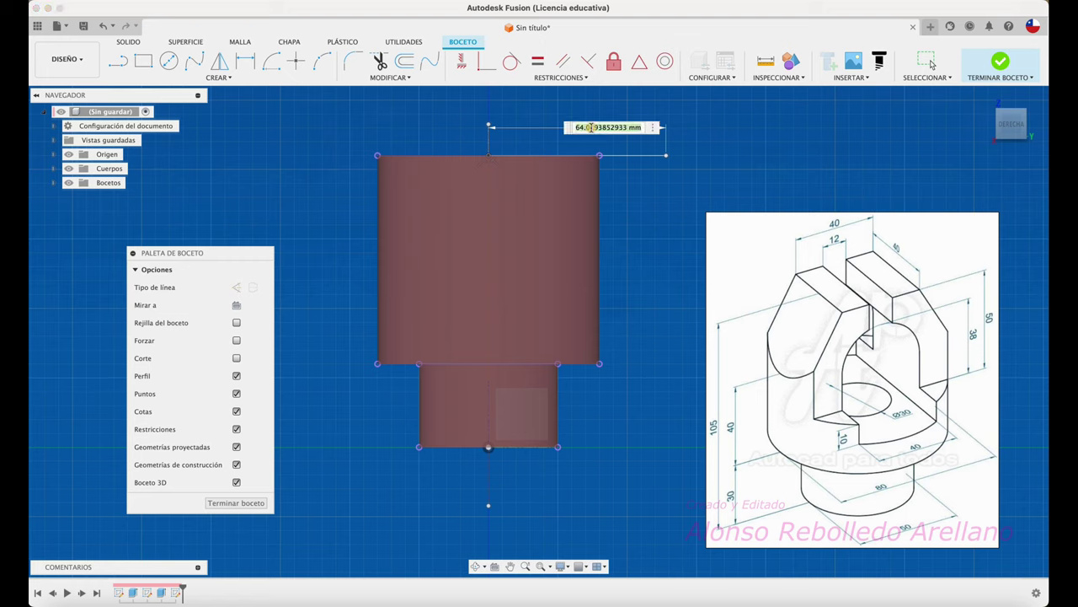
pyautogui.write('20')
pyautogui.press('Return')
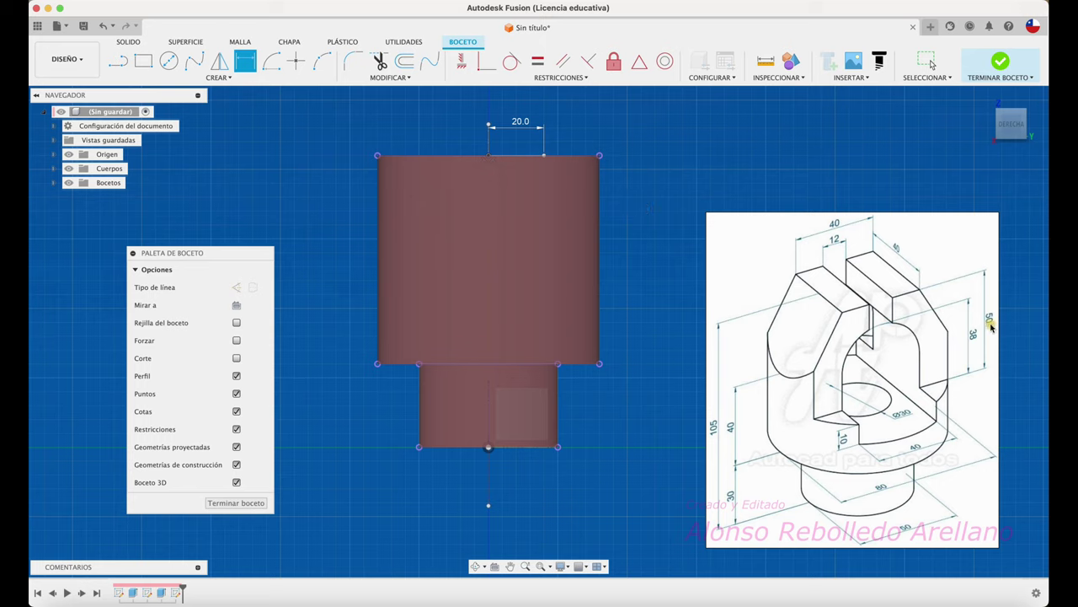
# Draw a 50 mm vertical line down from the 20 mm point
pyautogui.press('l')
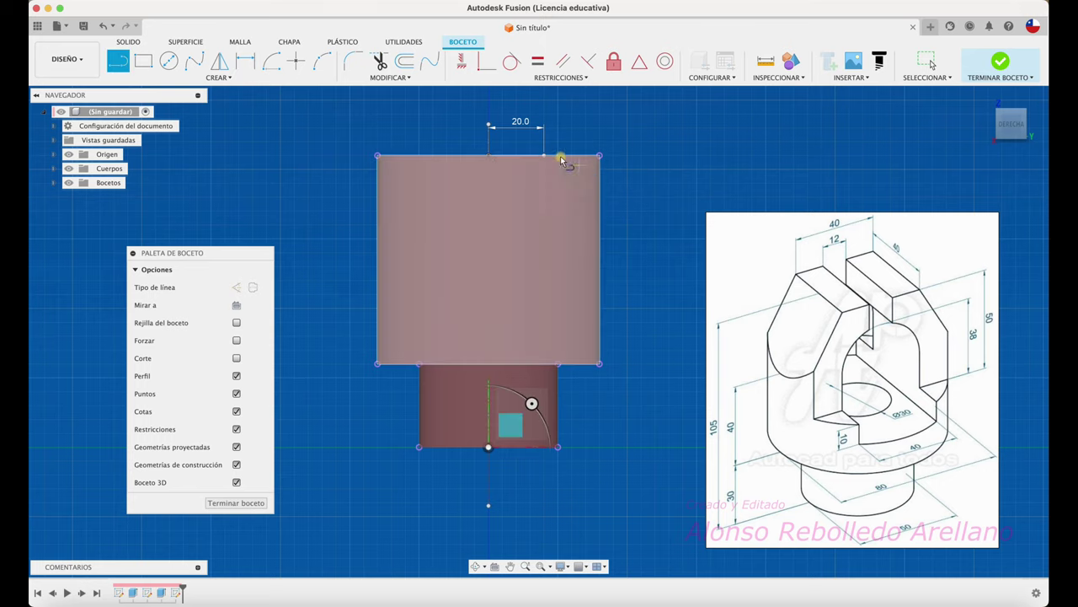
pyautogui.click(545, 156)
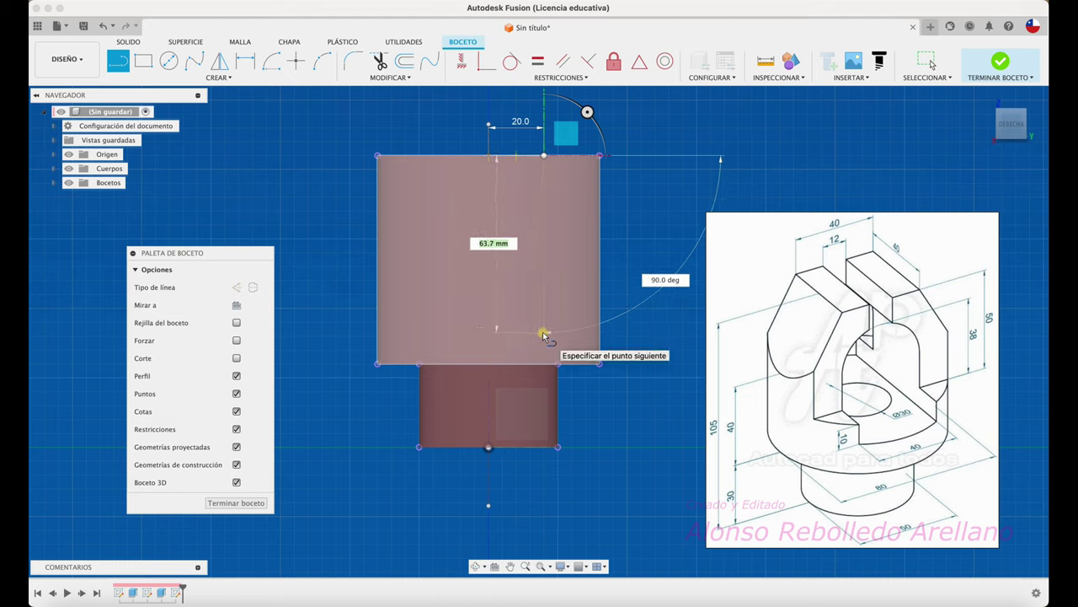
pyautogui.write('5')
pyautogui.write('0')
pyautogui.press('Return')
pyautogui.press('Escape')
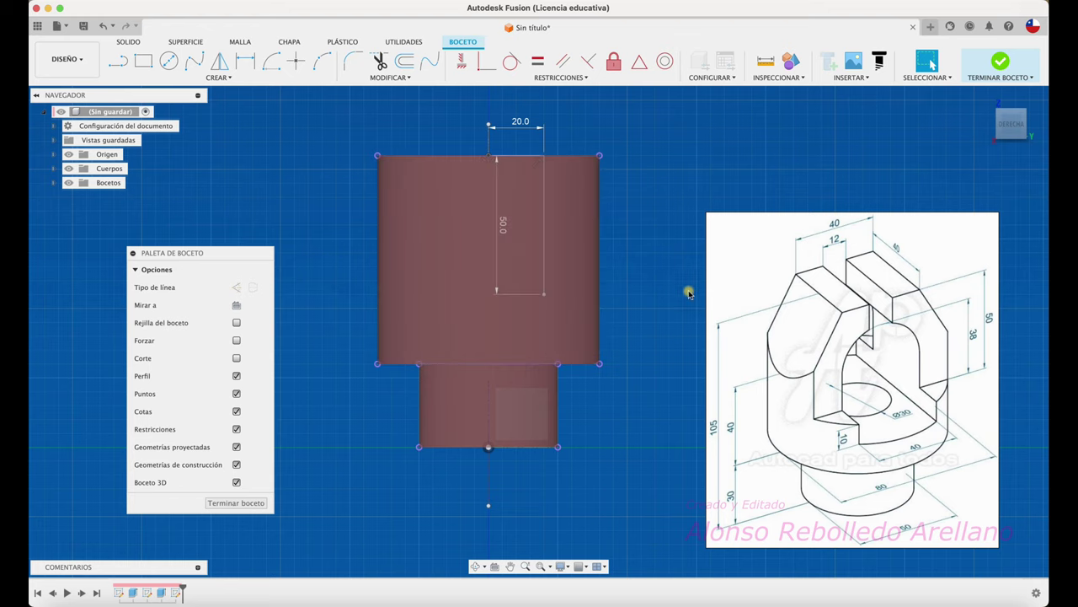
# Close the right-half profile with a horizontal, vertical and slanted line back to the top midpoint
pyautogui.press('l')
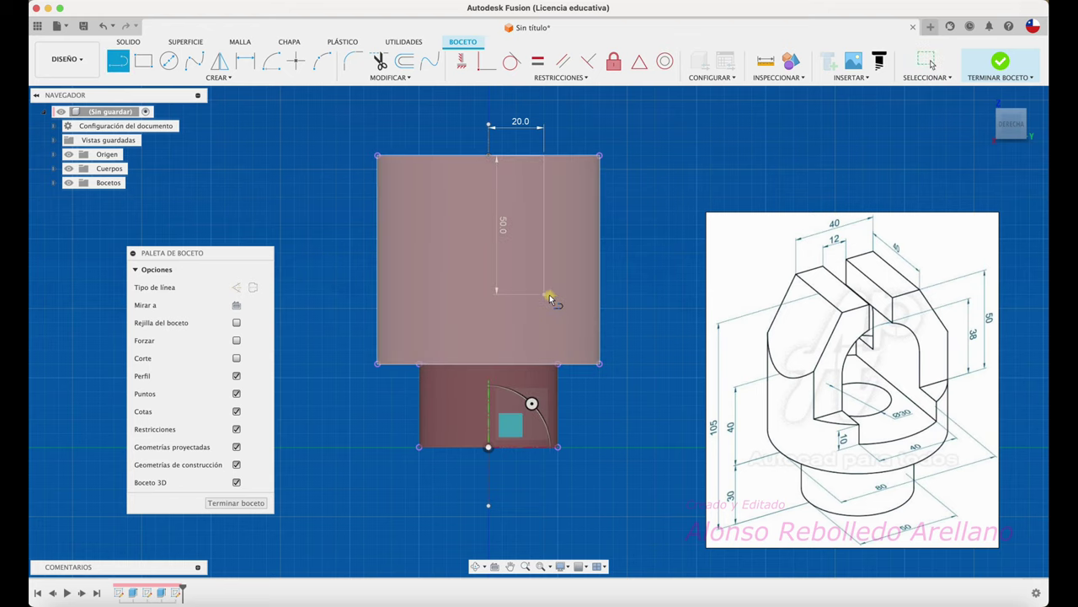
pyautogui.click(544, 294)
pyautogui.click(645, 297)
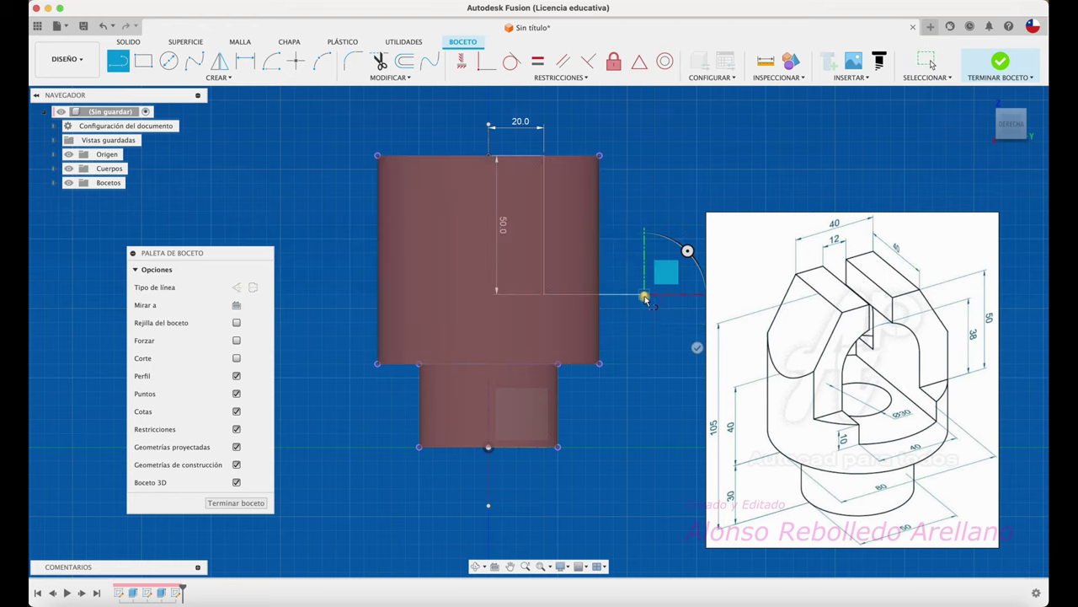
pyautogui.click(645, 112)
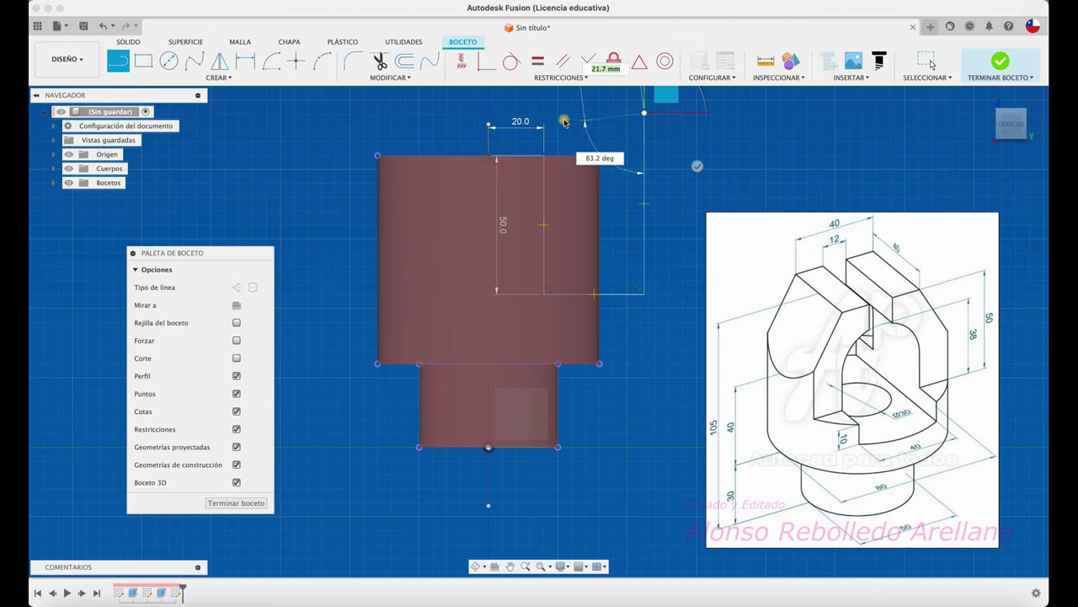
pyautogui.click(548, 101)
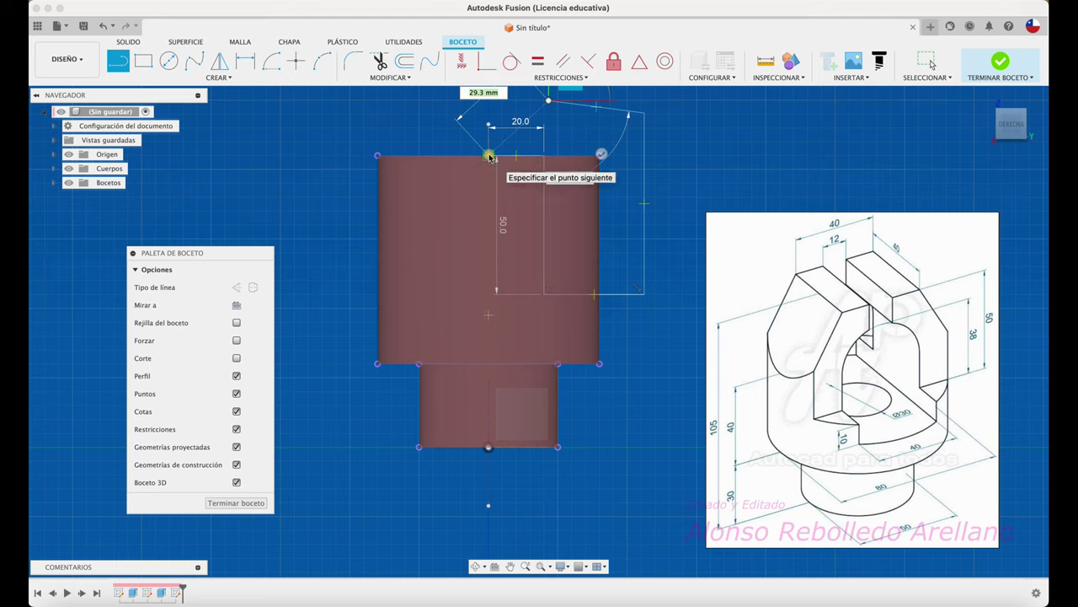
pyautogui.click(489, 156)
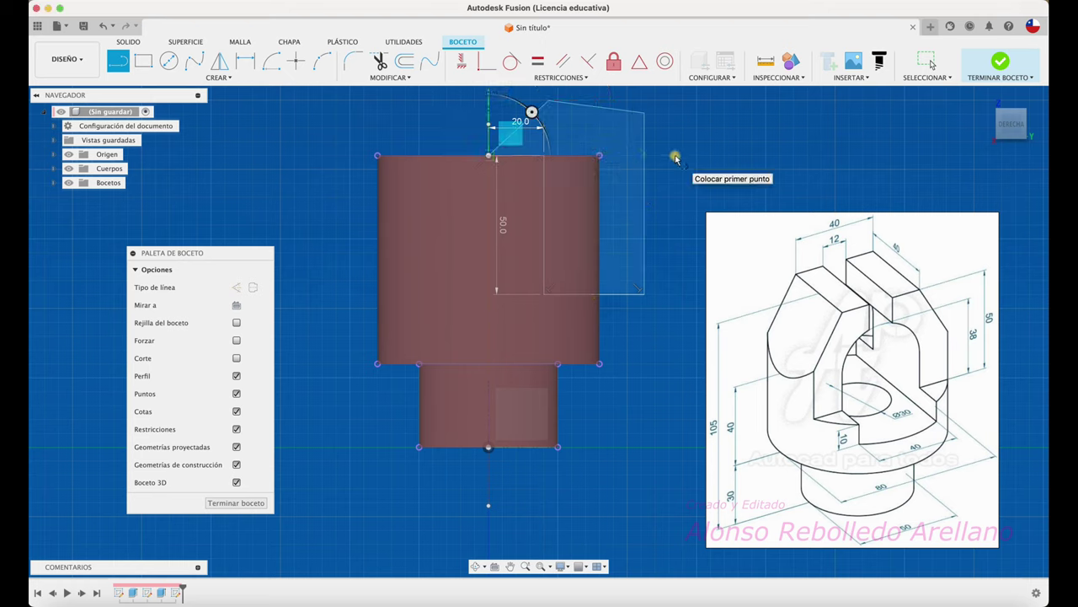
pyautogui.press('Escape')
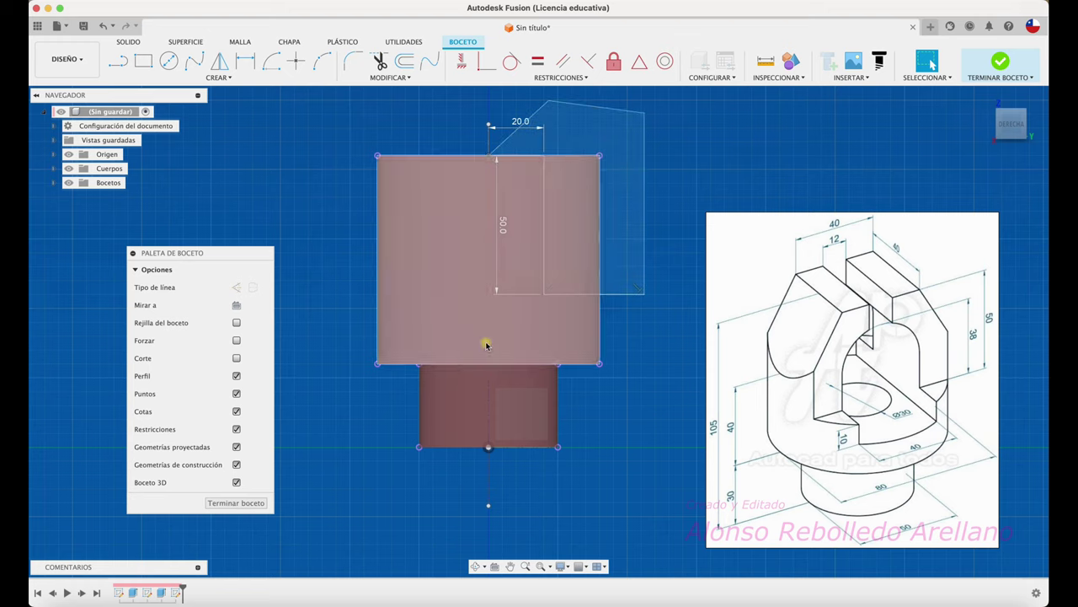
# Mirror the top, right, slanted, inner vertical and bottom lines across the vertical centreline
pyautogui.click(221, 66)
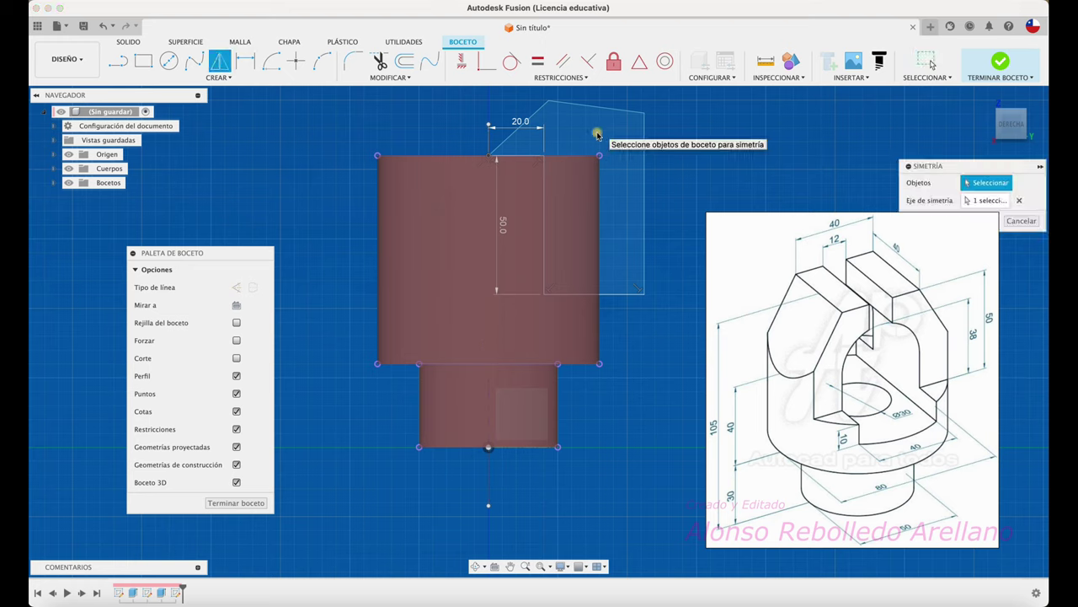
pyautogui.moveTo(952, 168)
pyautogui.mouseDown()
pyautogui.moveTo(867, 160)
pyautogui.moveTo(750, 127)
pyautogui.mouseUp()
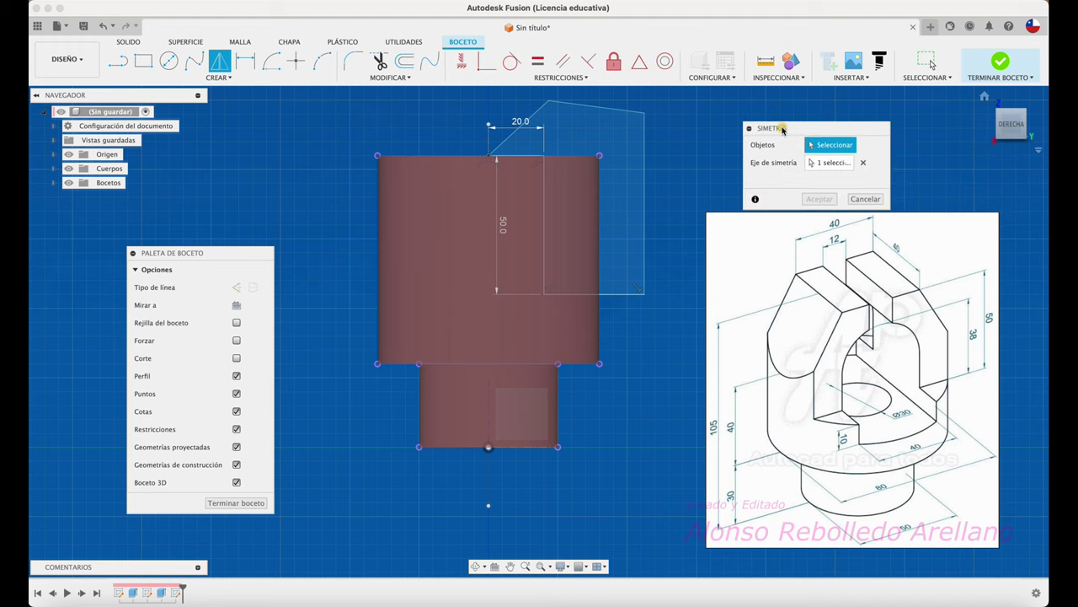
pyautogui.click(619, 109)
pyautogui.click(644, 140)
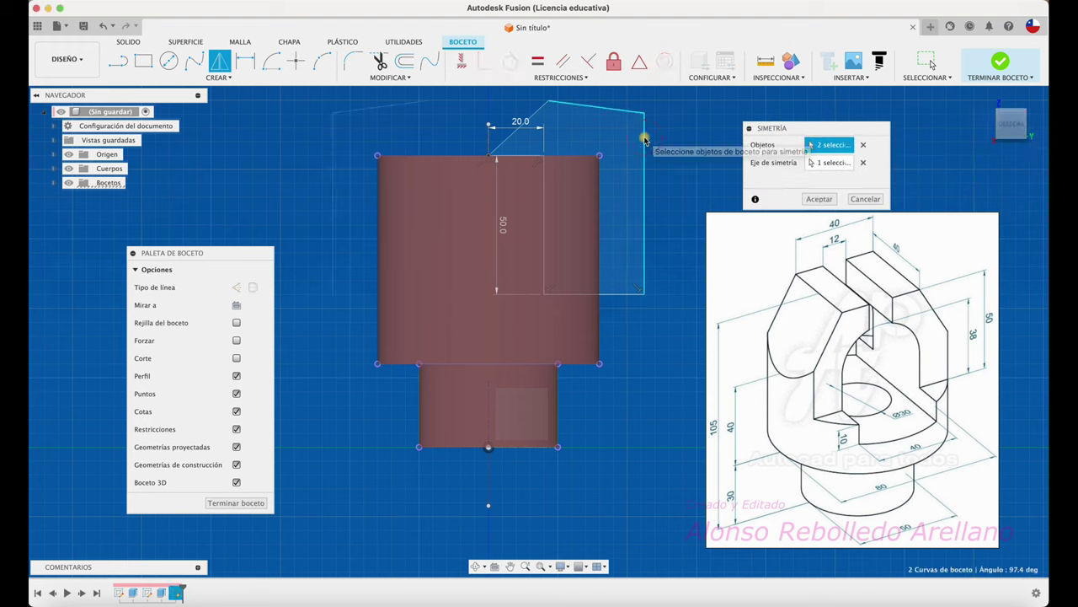
pyautogui.click(543, 110)
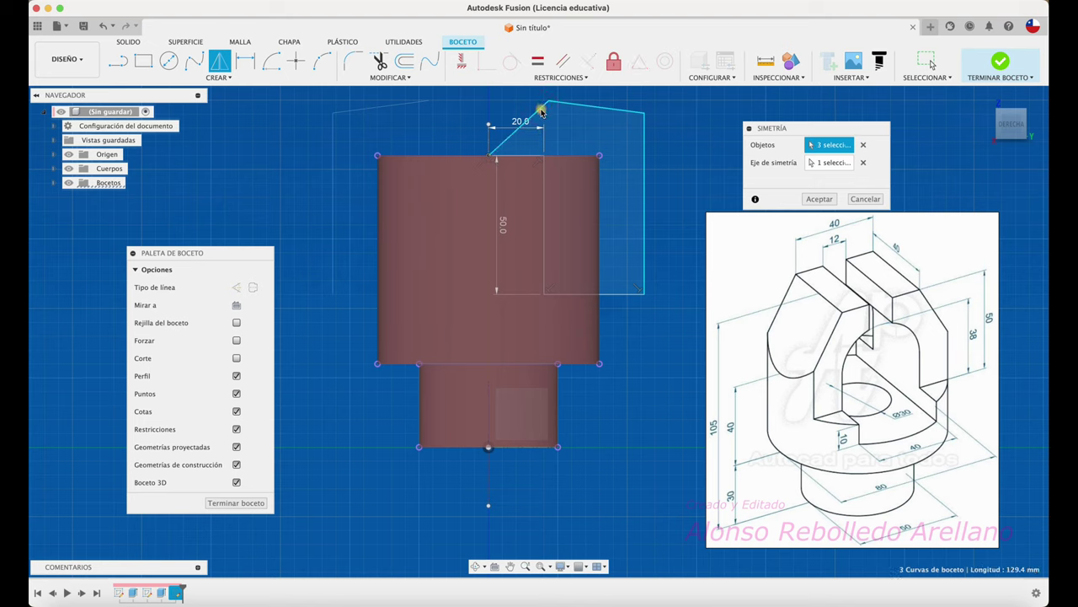
pyautogui.click(545, 189)
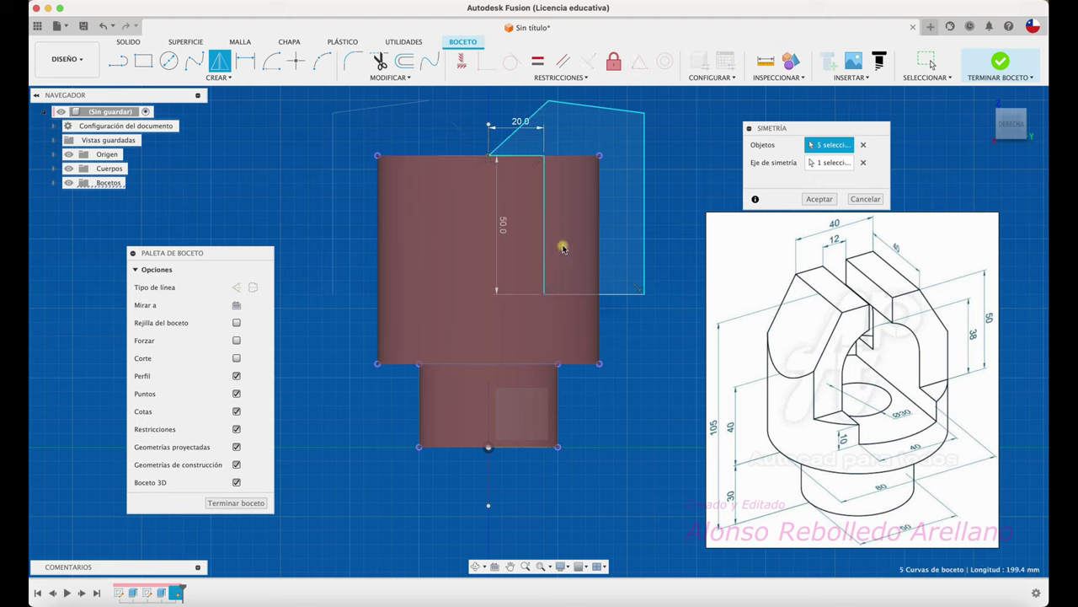
pyautogui.click(581, 295)
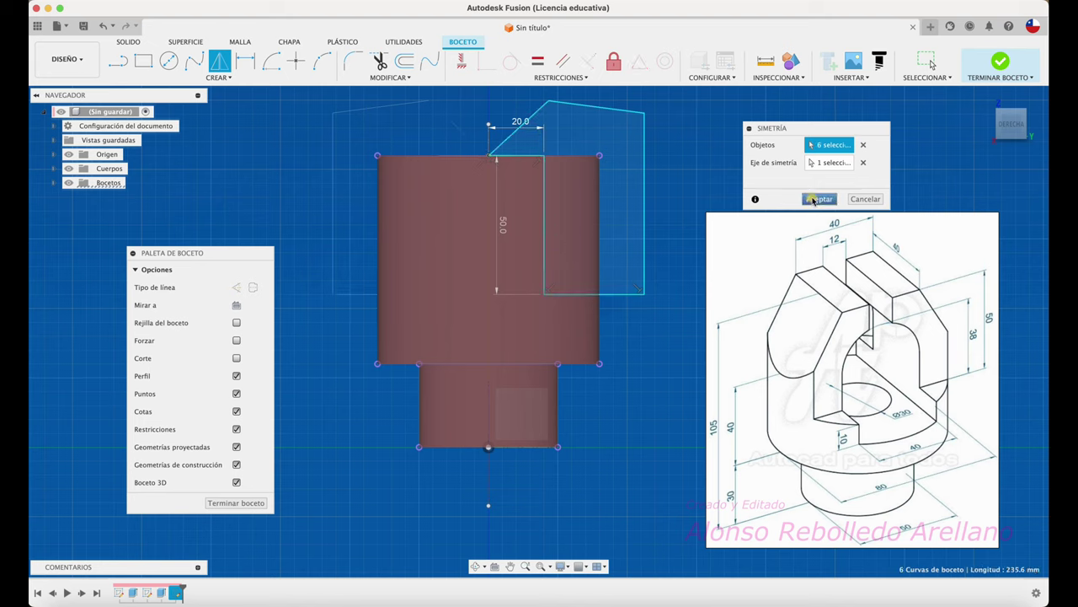
pyautogui.click(821, 162)
pyautogui.click(496, 264)
pyautogui.click(813, 200)
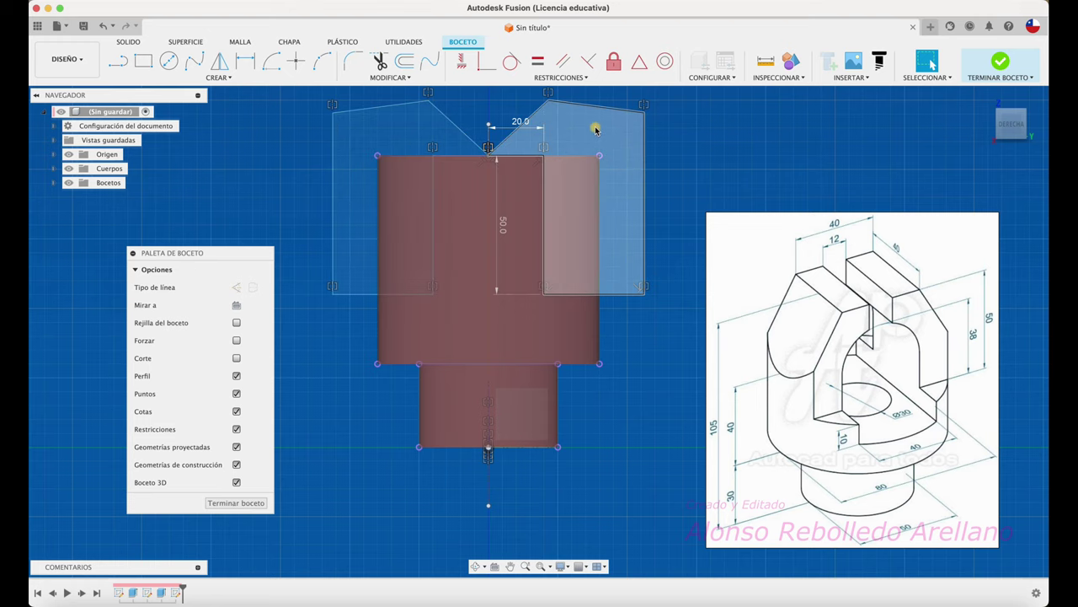
# Cut both side profiles through the upper cylinder with a symmetric 160.3 mm extrusion
pyautogui.click(1000, 63)
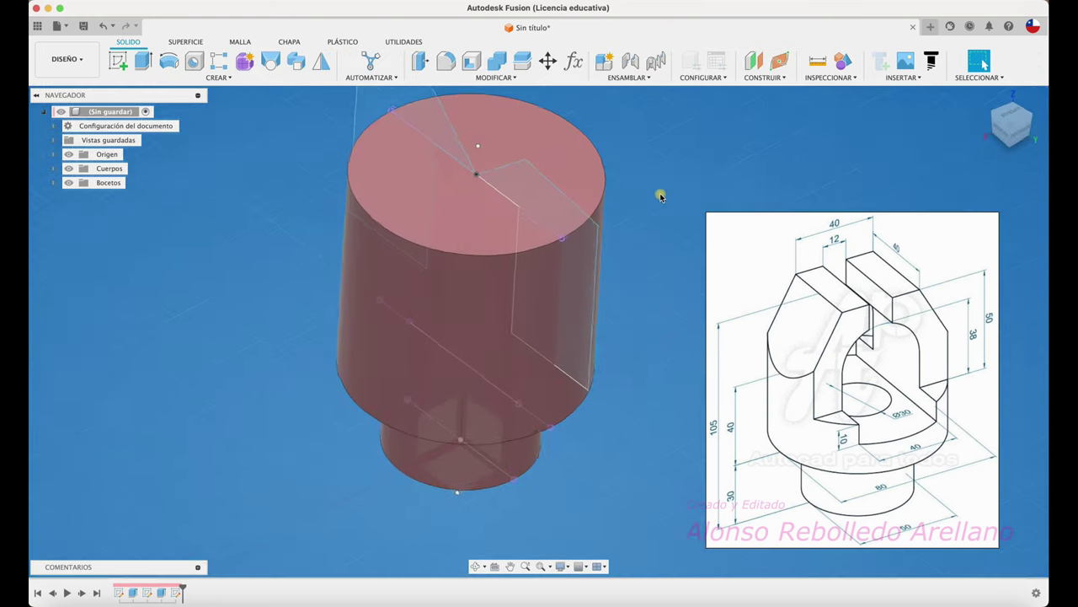
pyautogui.press('e')
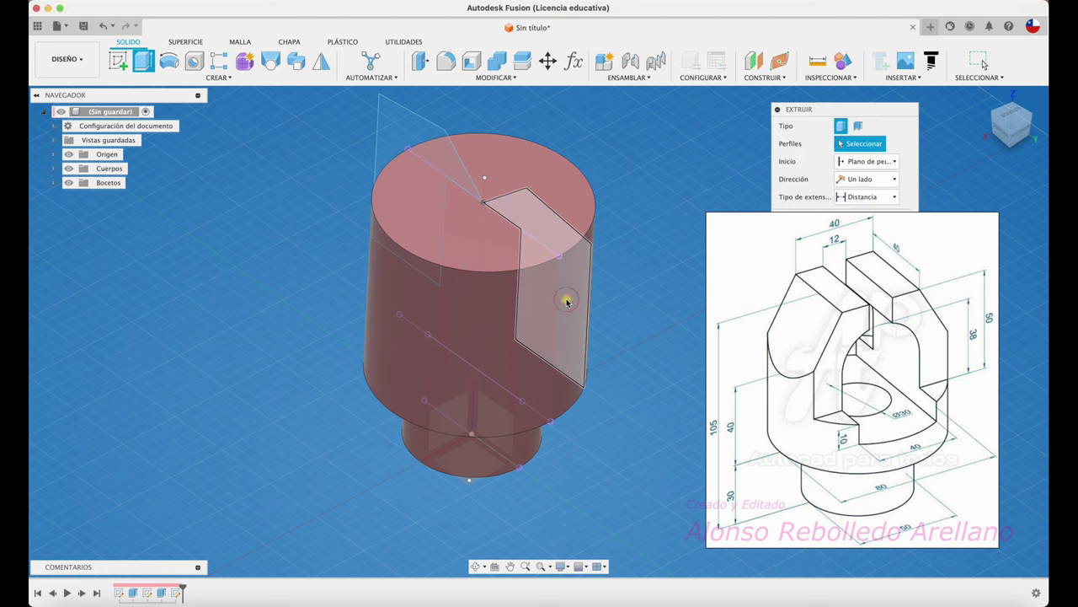
pyautogui.click(566, 301)
pyautogui.click(429, 140)
pyautogui.keyDown('shift'); pyautogui.moveTo(428, 140); pyautogui.dragTo(425, 234, button='middle'); pyautogui.keyUp('shift')
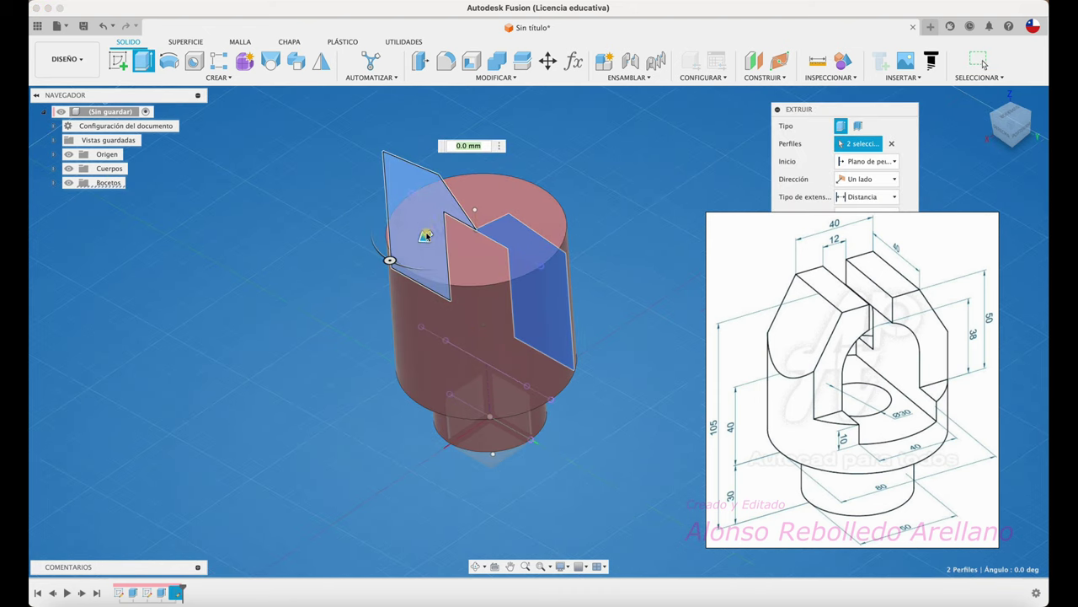
pyautogui.moveTo(426, 234); pyautogui.dragTo(291, 347)
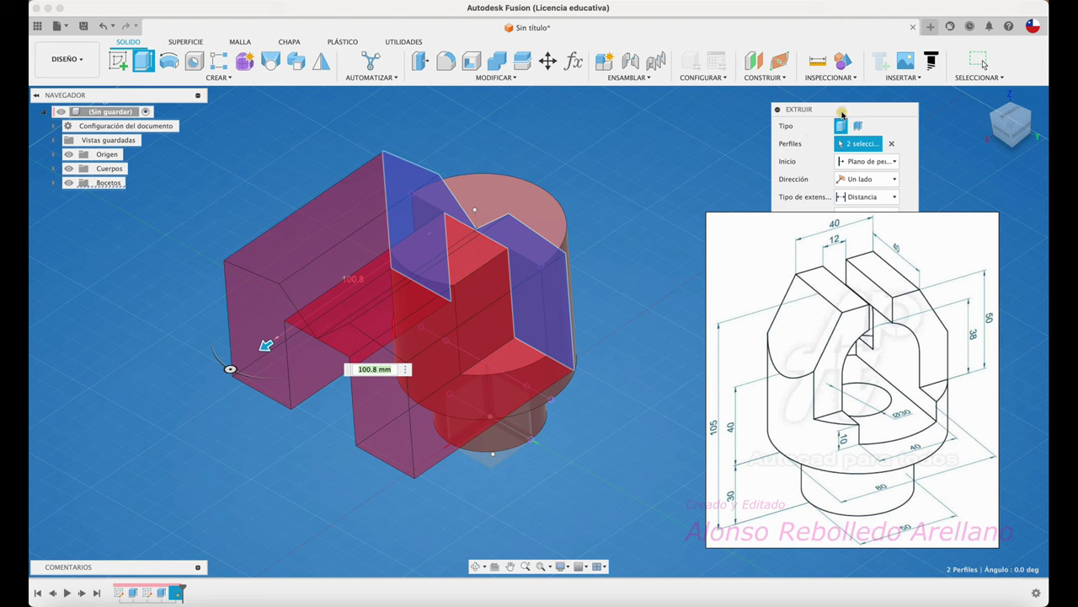
pyautogui.moveTo(844, 113); pyautogui.dragTo(622, 107)
pyautogui.click(650, 172)
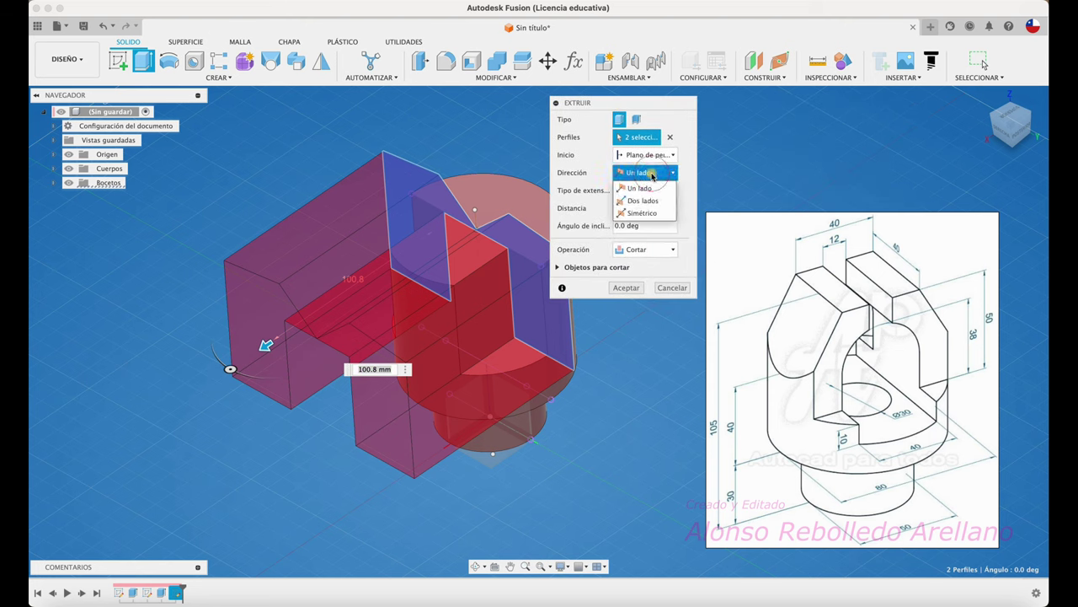
pyautogui.click(623, 213)
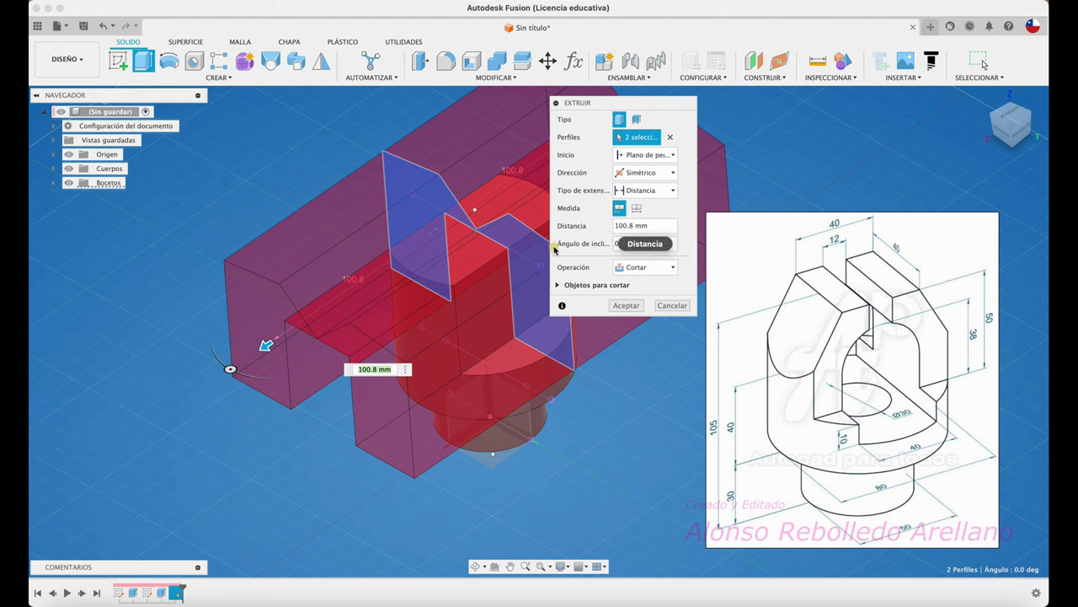
pyautogui.scroll(-2, 404, 438)
pyautogui.moveTo(297, 371)
pyautogui.mouseDown()
pyautogui.moveTo(303, 362)
pyautogui.moveTo(235, 407)
pyautogui.mouseUp()
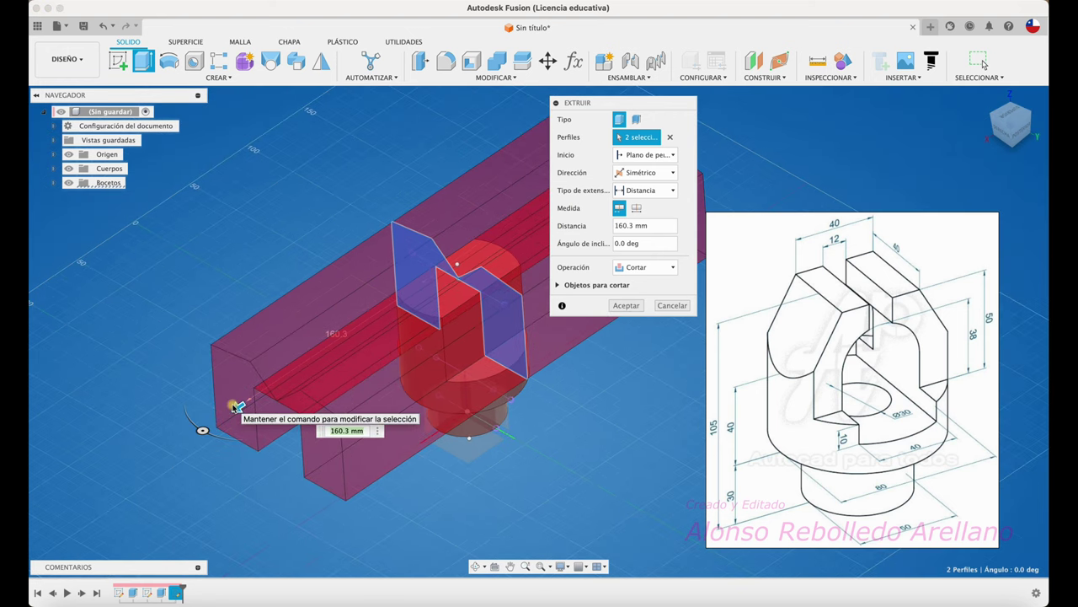
pyautogui.click(626, 305)
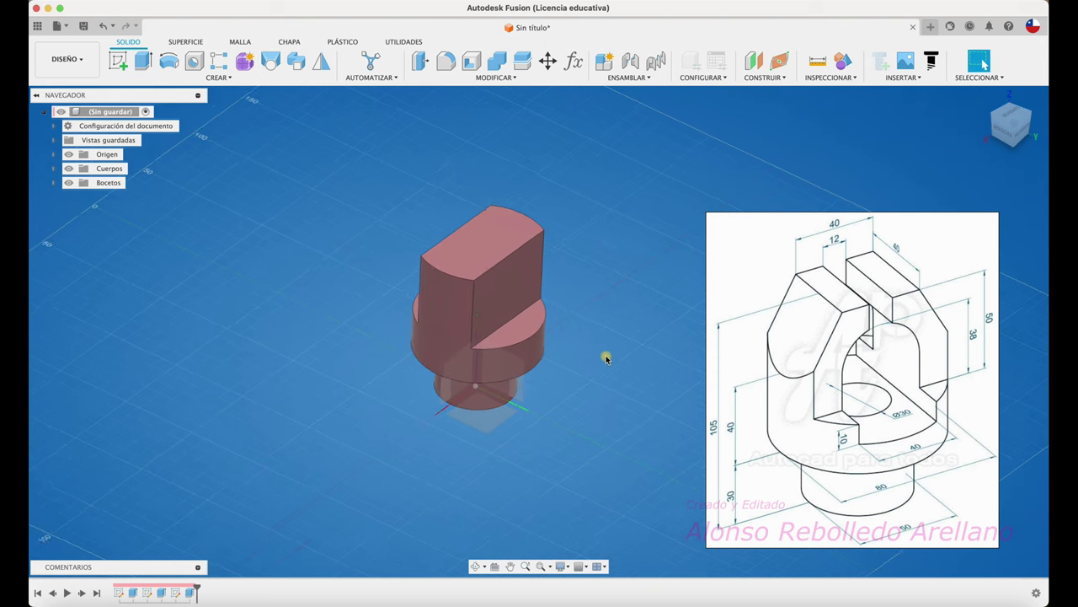
# Expand the Origen folder in the browser to show the origin planes and axes
pyautogui.scroll(3, 606, 359)
pyautogui.scroll(1, 607, 359)
pyautogui.keyDown('shift'); pyautogui.hscroll(-2, 607, 358); pyautogui.keyUp('shift')
pyautogui.keyDown('shift'); pyautogui.hscroll(2, 606, 359); pyautogui.keyUp('shift')
pyautogui.keyDown('shift'); pyautogui.hscroll(1, 607, 359); pyautogui.keyUp('shift')
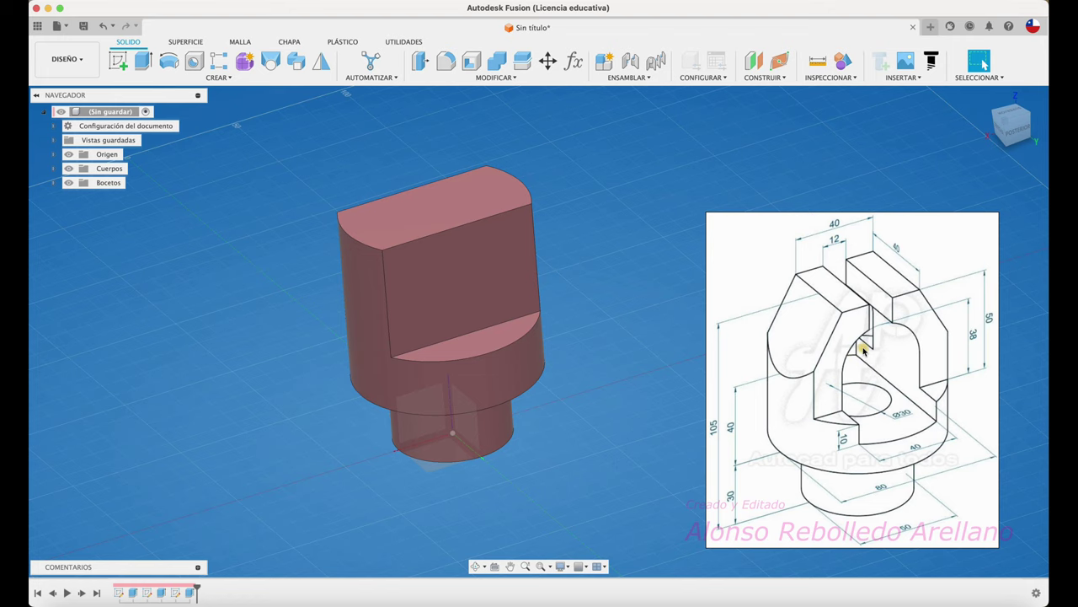
pyautogui.keyDown('shift'); pyautogui.hscroll(3, 582, 334); pyautogui.keyUp('shift')
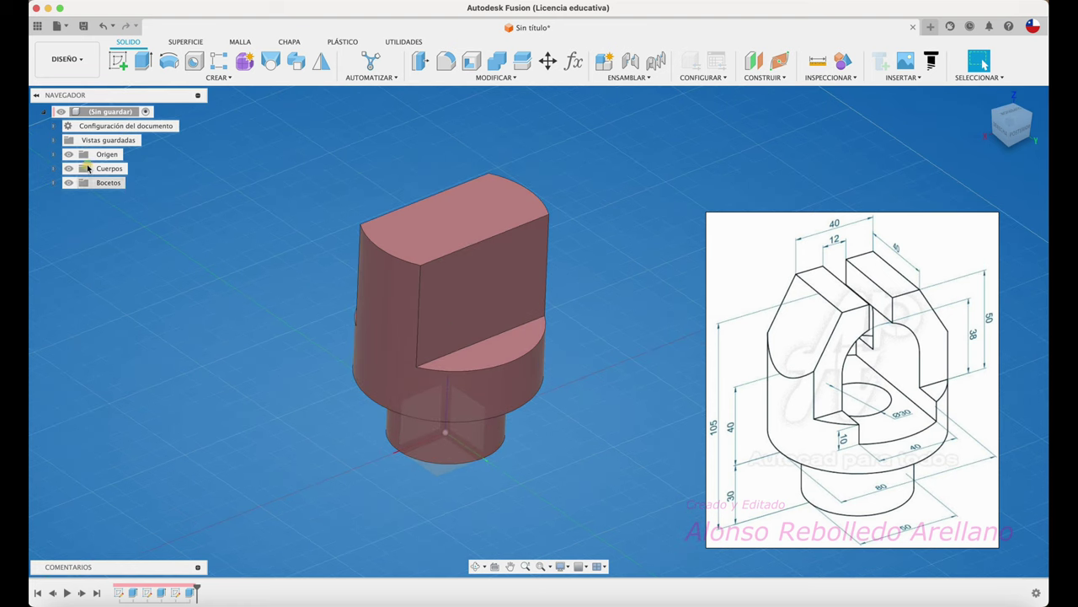
pyautogui.click(54, 155)
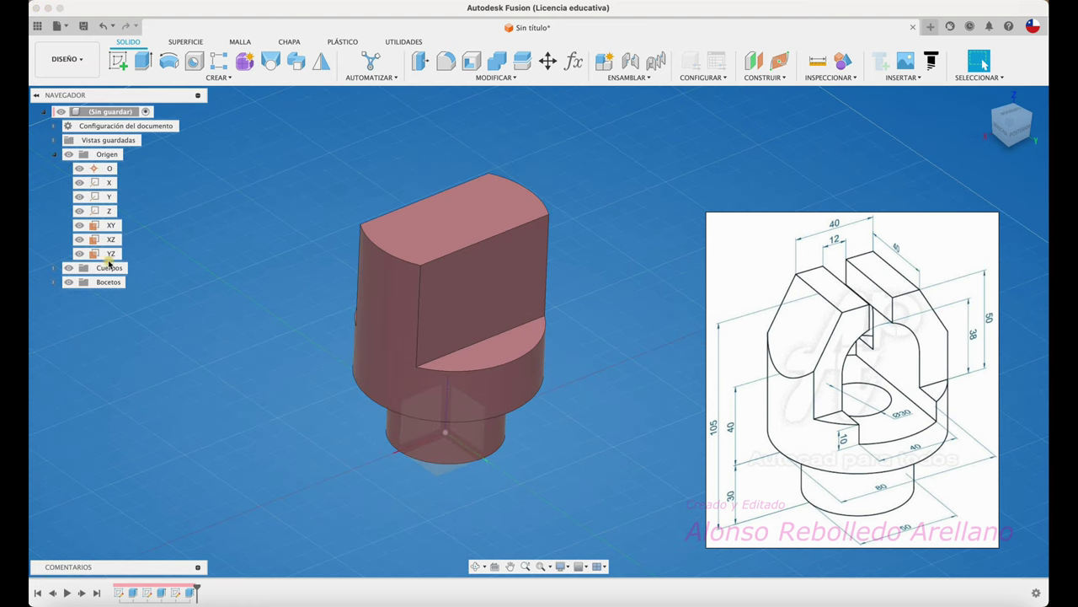
pyautogui.click(54, 155)
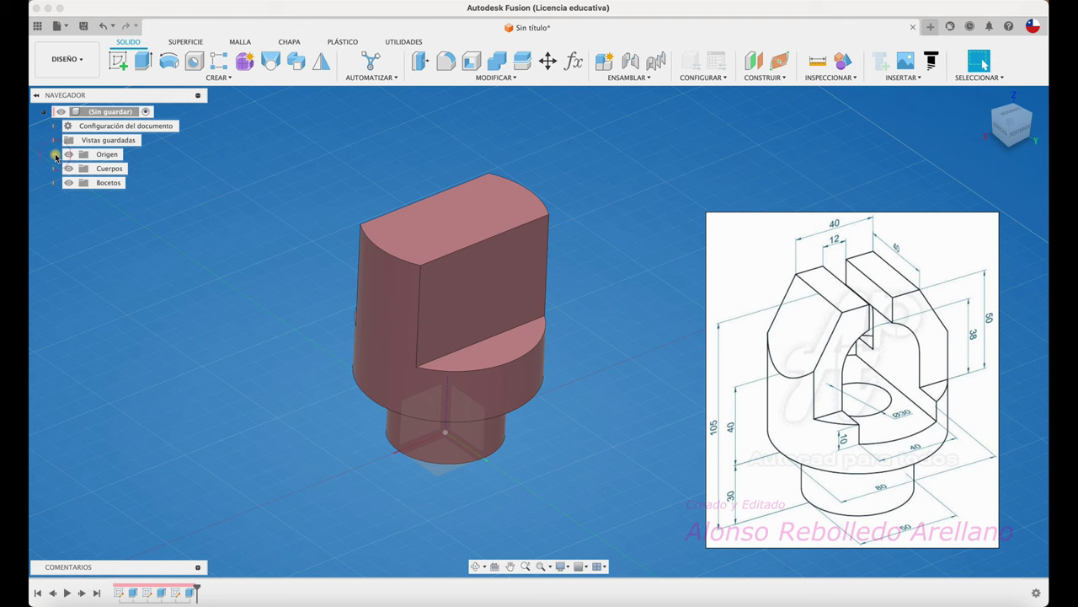
pyautogui.click(54, 155)
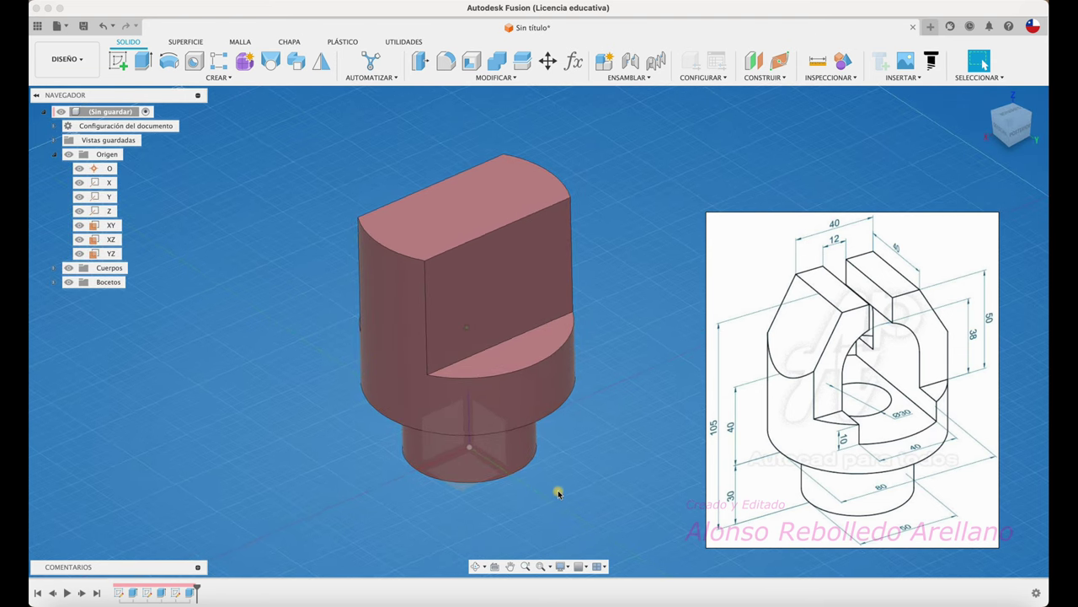
# Switch the camera to Perspective and orbit the model slightly
pyautogui.click(562, 566)
pyautogui.moveTo(580, 525)
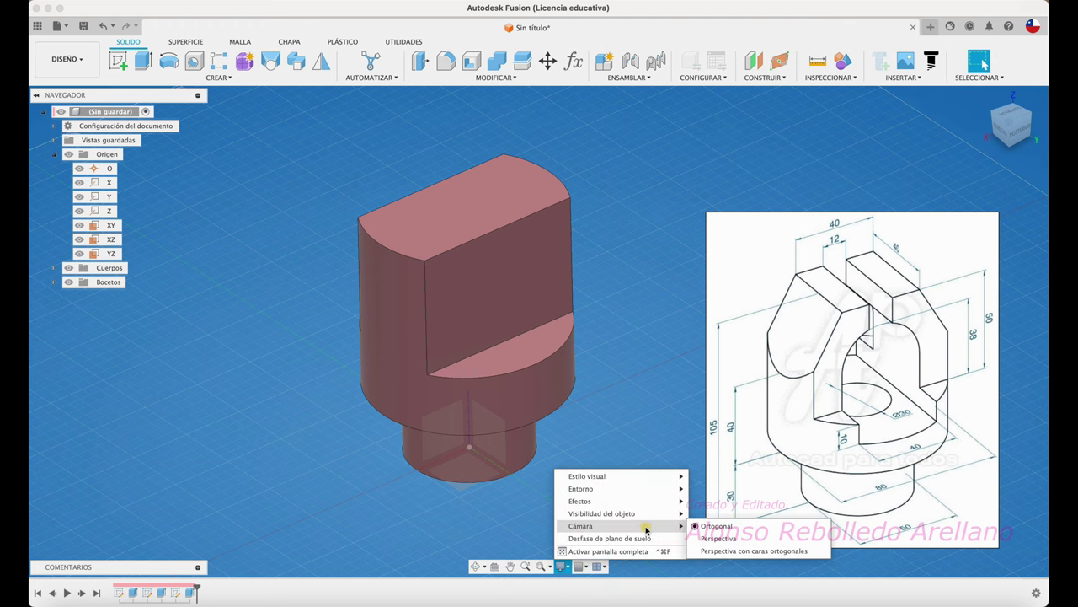
pyautogui.click(711, 551)
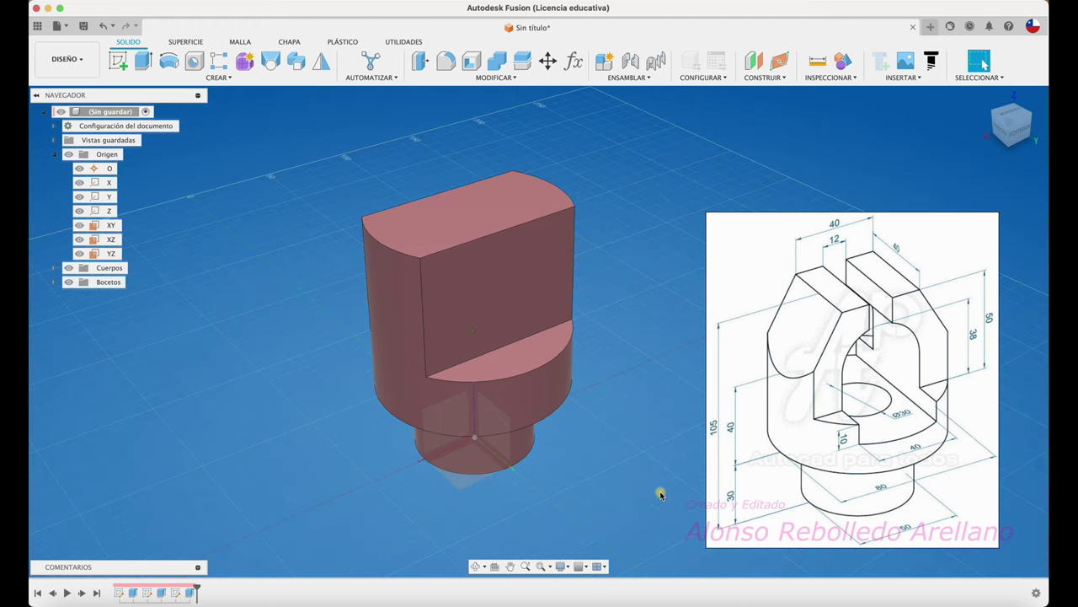
pyautogui.moveTo(667, 482)
pyautogui.keyDown('shift'); pyautogui.mouseDown(button='middle')
pyautogui.moveTo(677, 424)
pyautogui.moveTo(653, 391)
pyautogui.mouseUp(button='middle'); pyautogui.keyUp('shift')
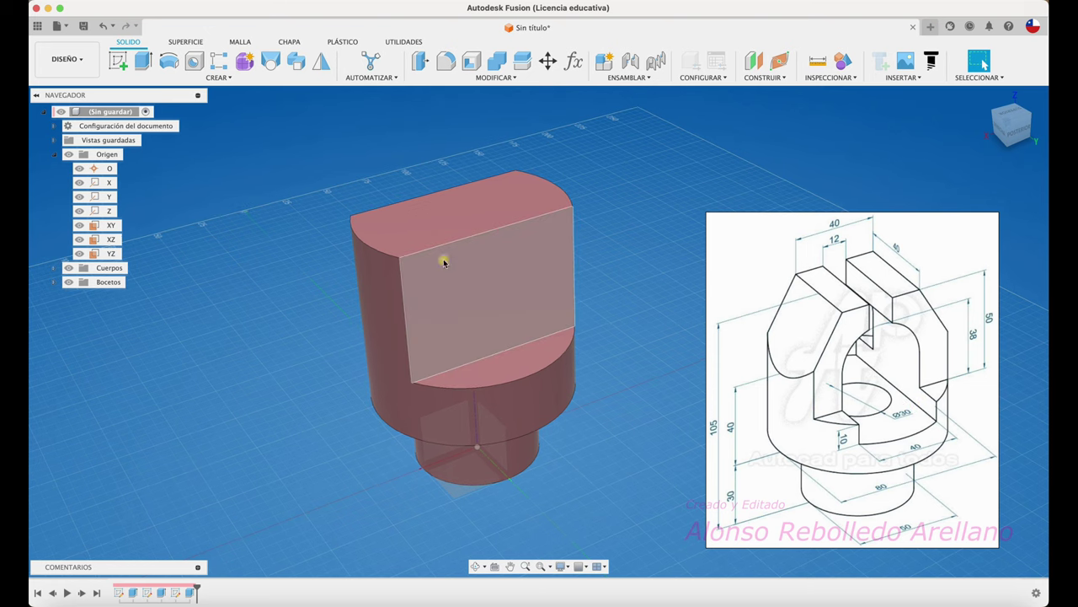
# Sketch on the XZ plane and project the entire body using the Bodies selection filter
pyautogui.click(118, 61)
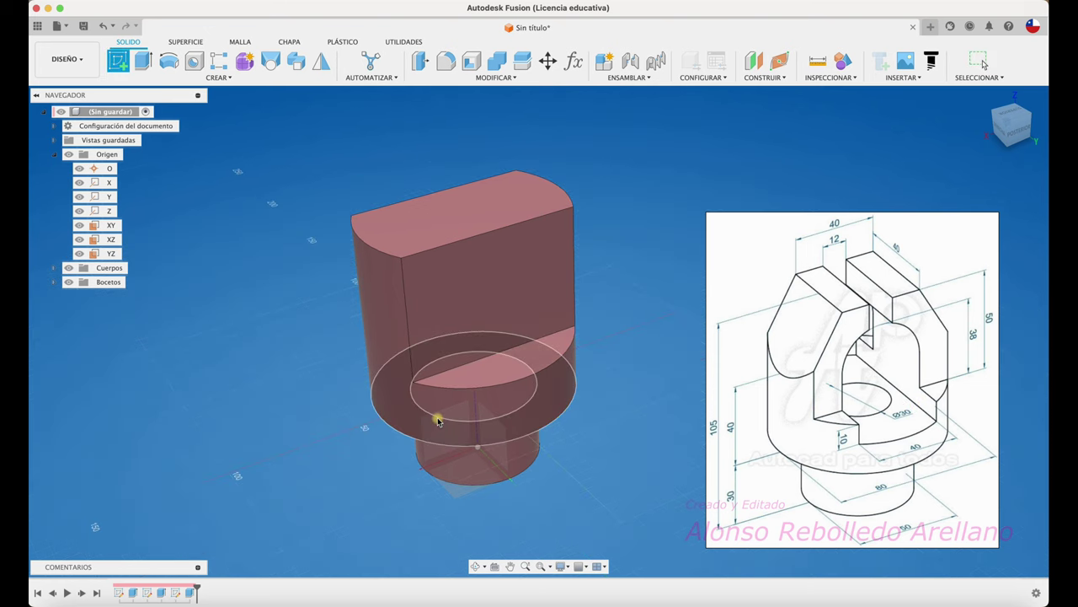
pyautogui.click(432, 449)
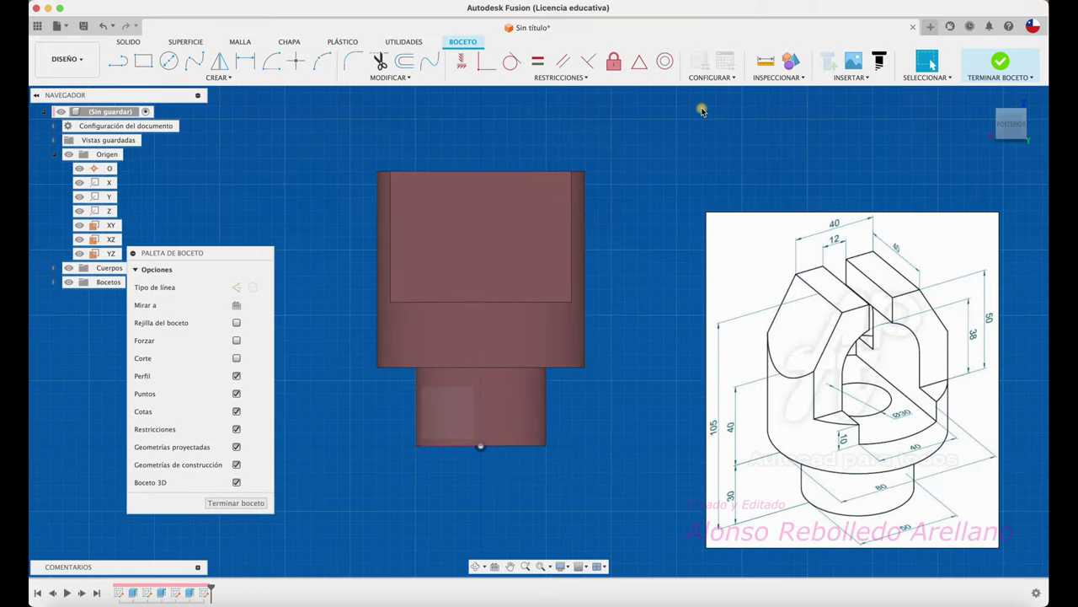
pyautogui.press('p')
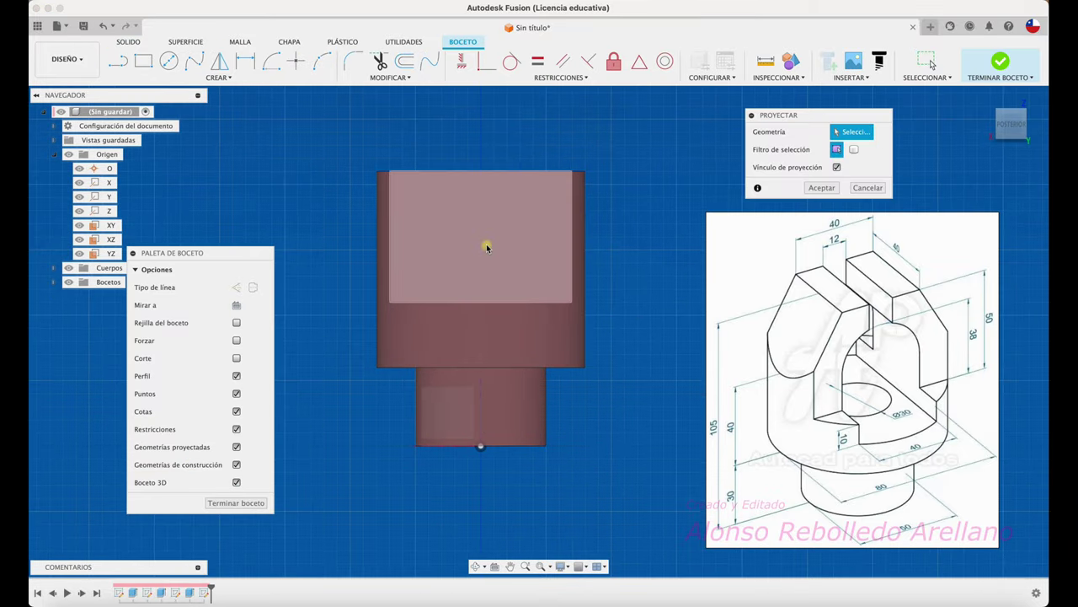
pyautogui.click(486, 243)
pyautogui.click(477, 346)
pyautogui.click(513, 429)
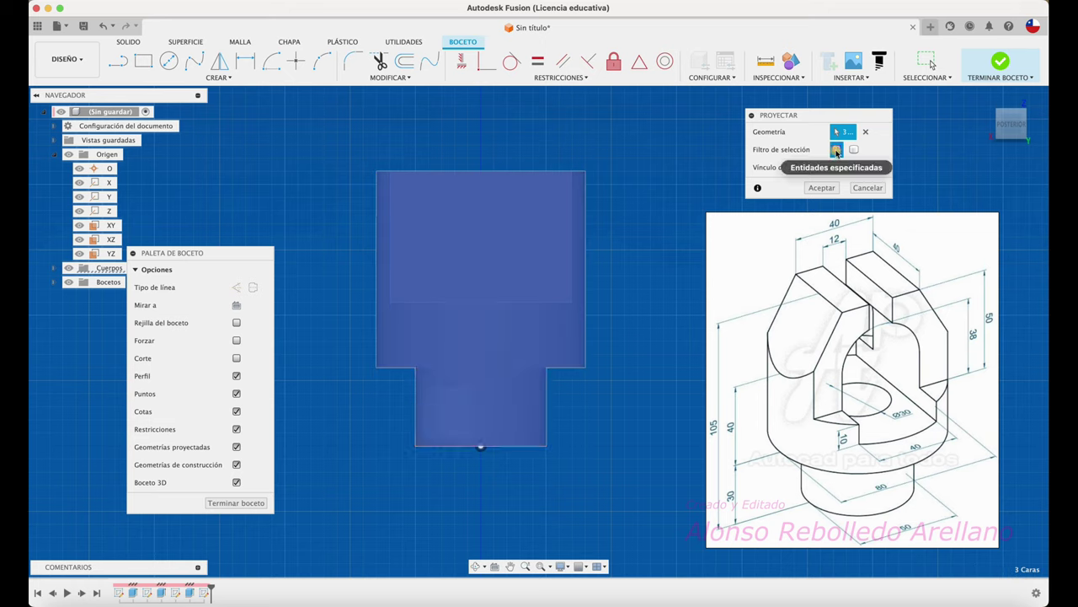
pyautogui.click(855, 149)
pyautogui.click(468, 282)
pyautogui.click(822, 187)
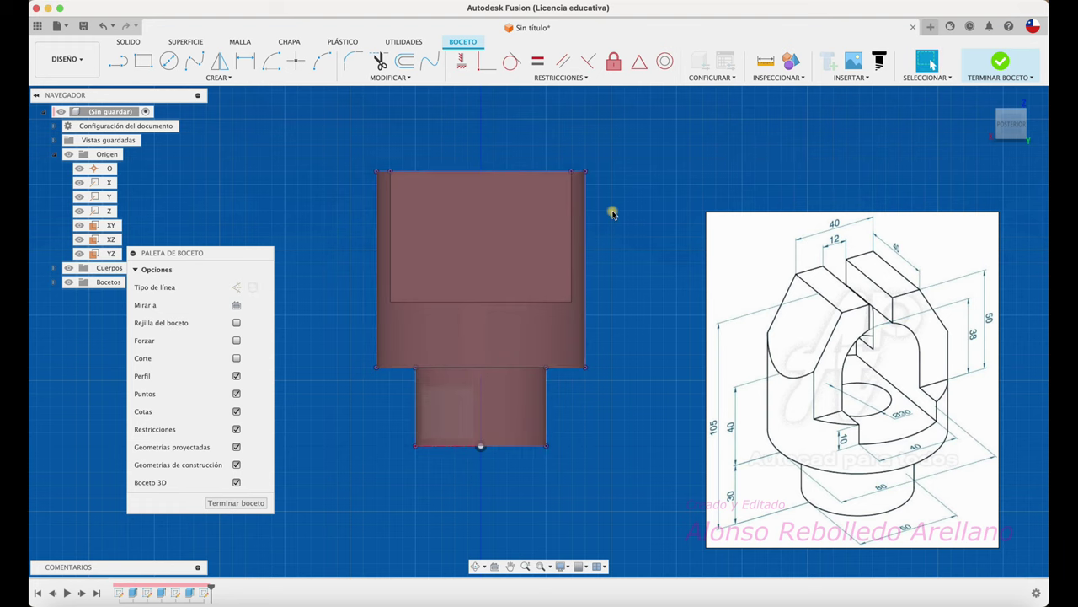
pyautogui.scroll(1, 612, 213)
pyautogui.scroll(1, 611, 213)
pyautogui.scroll(1, 611, 212)
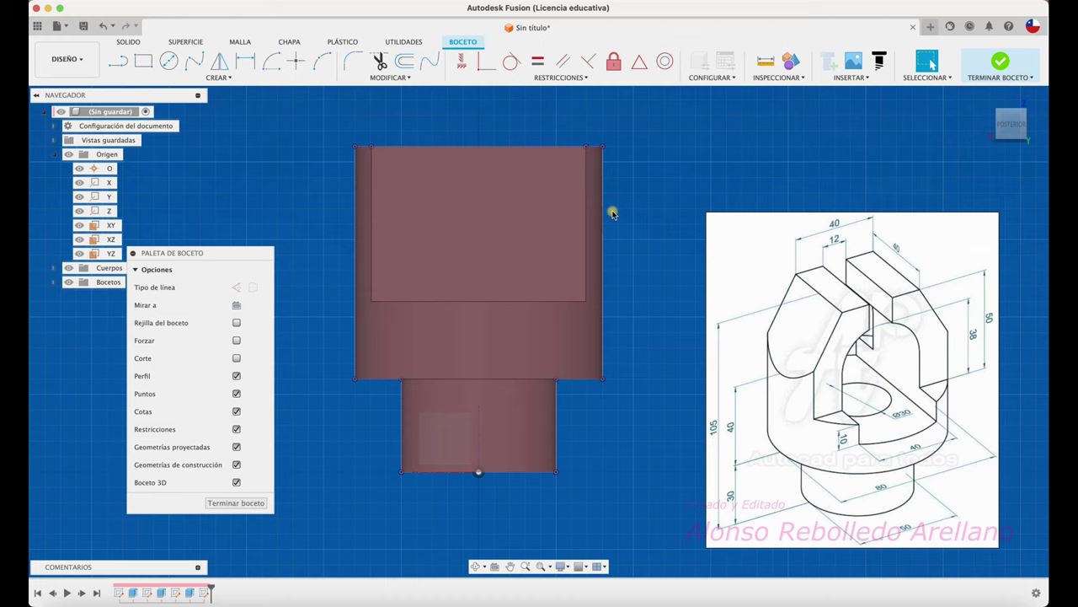
# Draw a vertical construction centre line from the bottom centre point up to the top edge
pyautogui.click(119, 63)
pyautogui.click(253, 287)
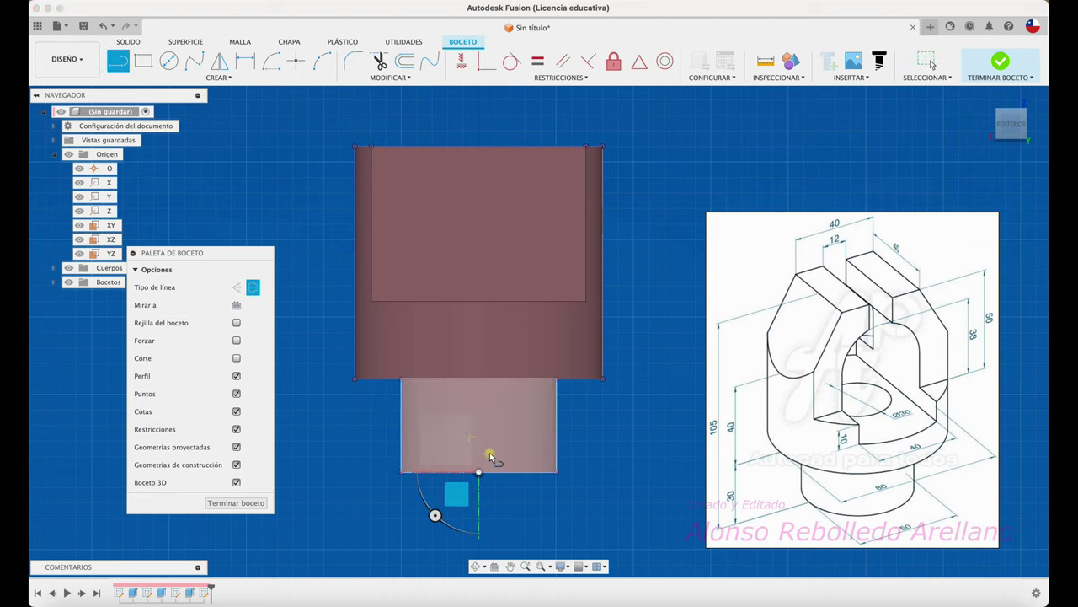
pyautogui.click(478, 472)
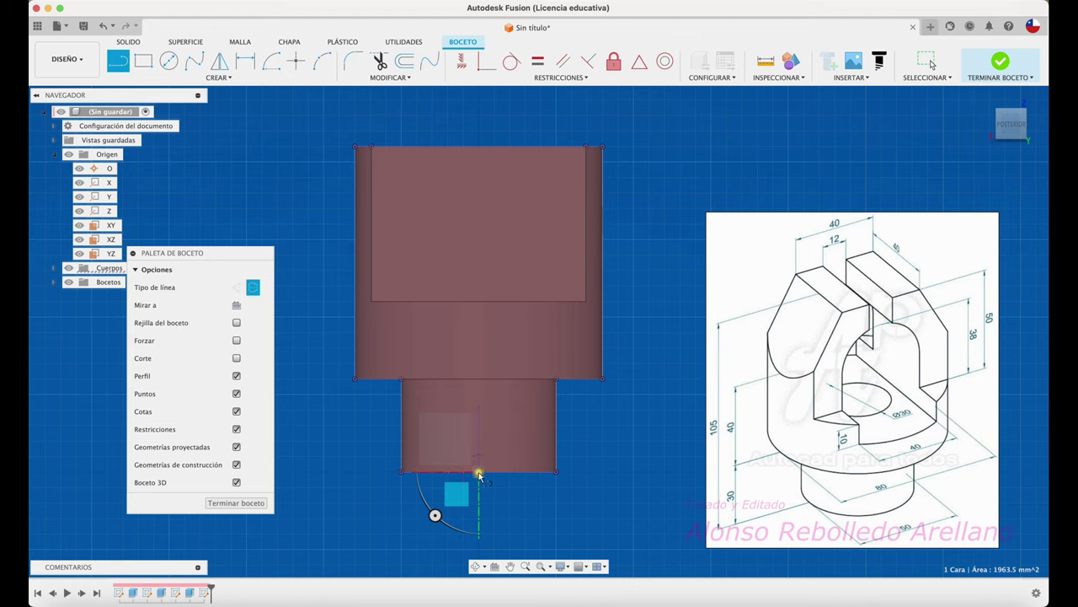
pyautogui.click(479, 126)
pyautogui.press('Escape')
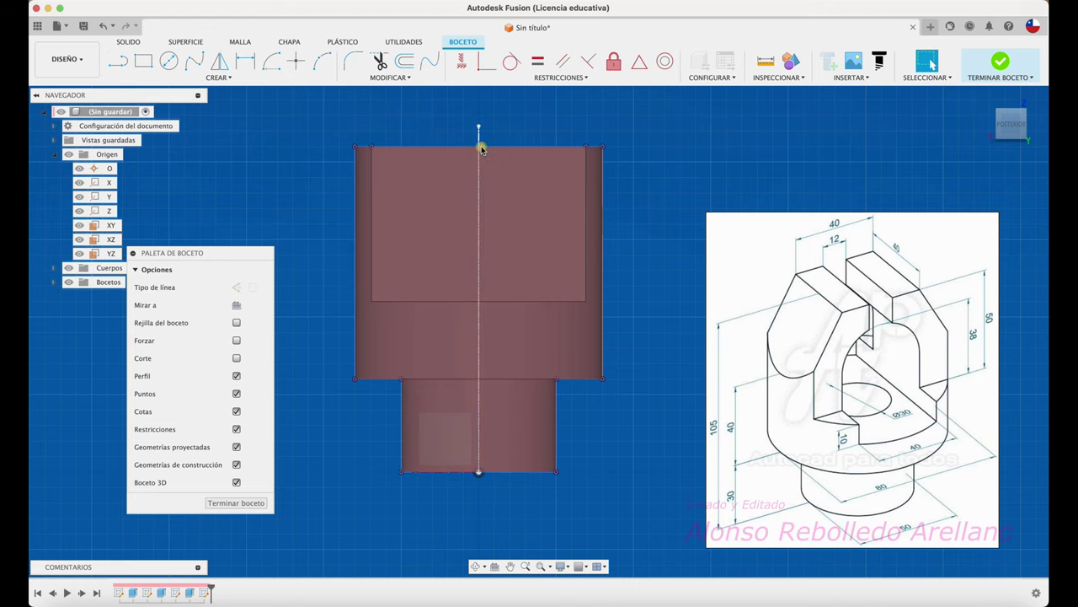
# Zoom in on the top edge, then start an arc there and cancel it
pyautogui.scroll(2, 522, 113)
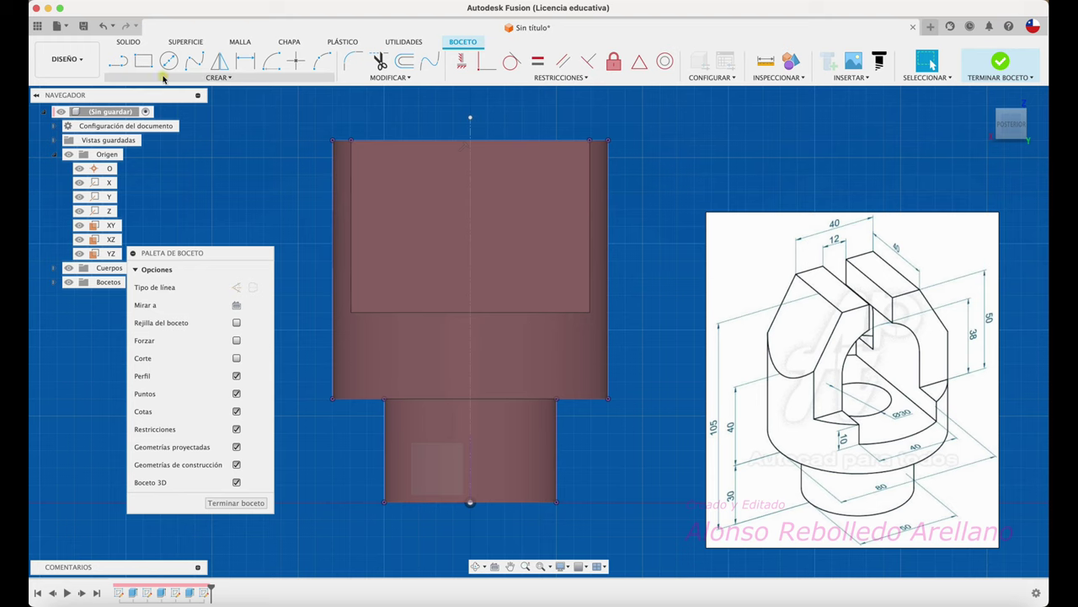
pyautogui.click(118, 61)
pyautogui.scroll(2, 517, 146)
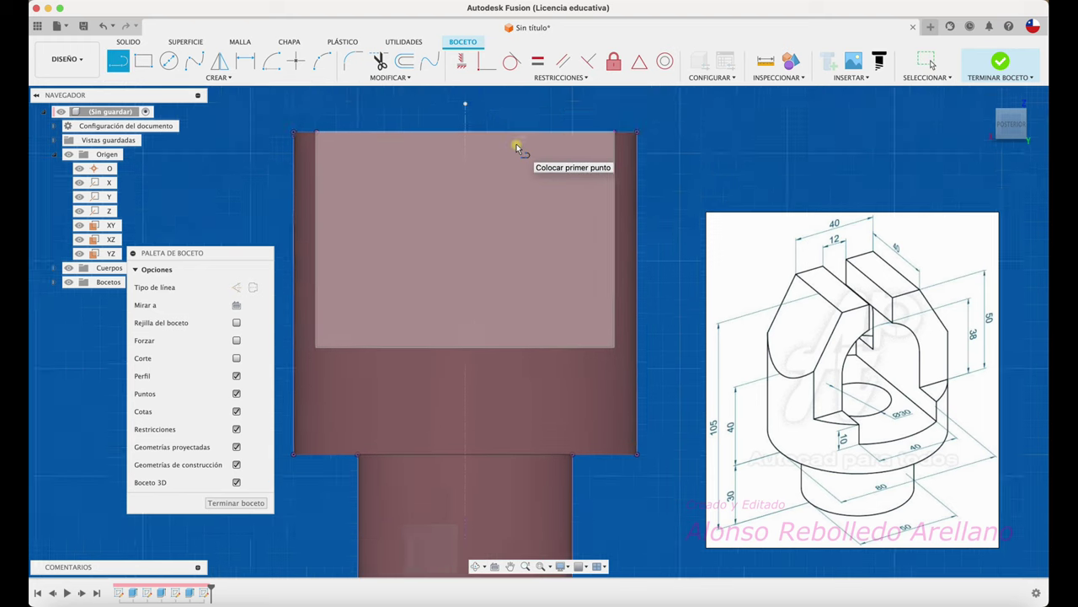
pyautogui.scroll(1, 517, 147)
pyautogui.scroll(1, 516, 147)
pyautogui.scroll(1, 516, 146)
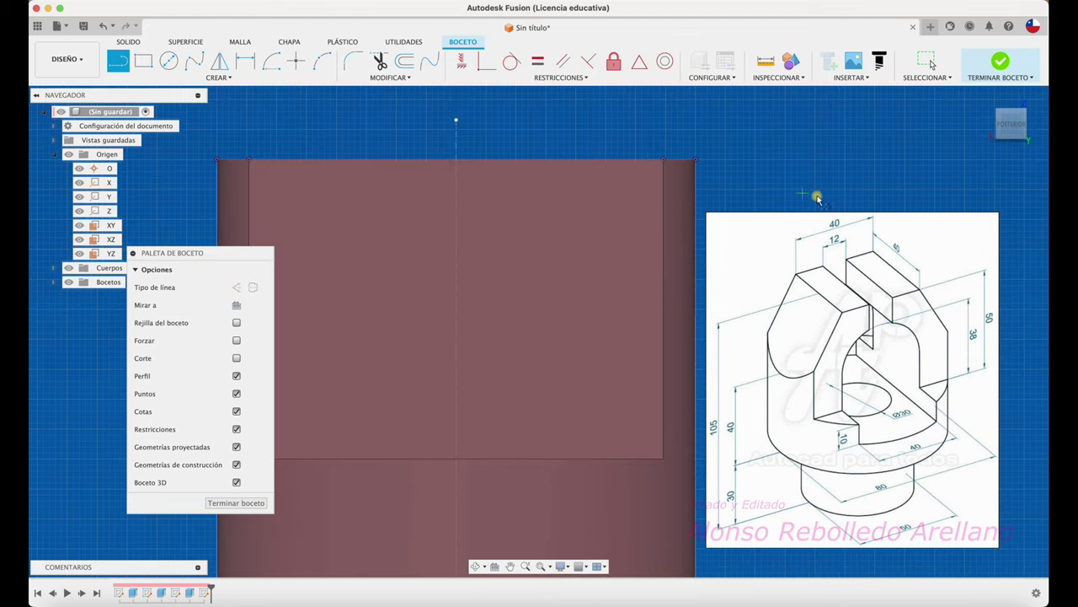
pyautogui.click(456, 159)
pyautogui.click(412, 202)
pyautogui.press('Escape')
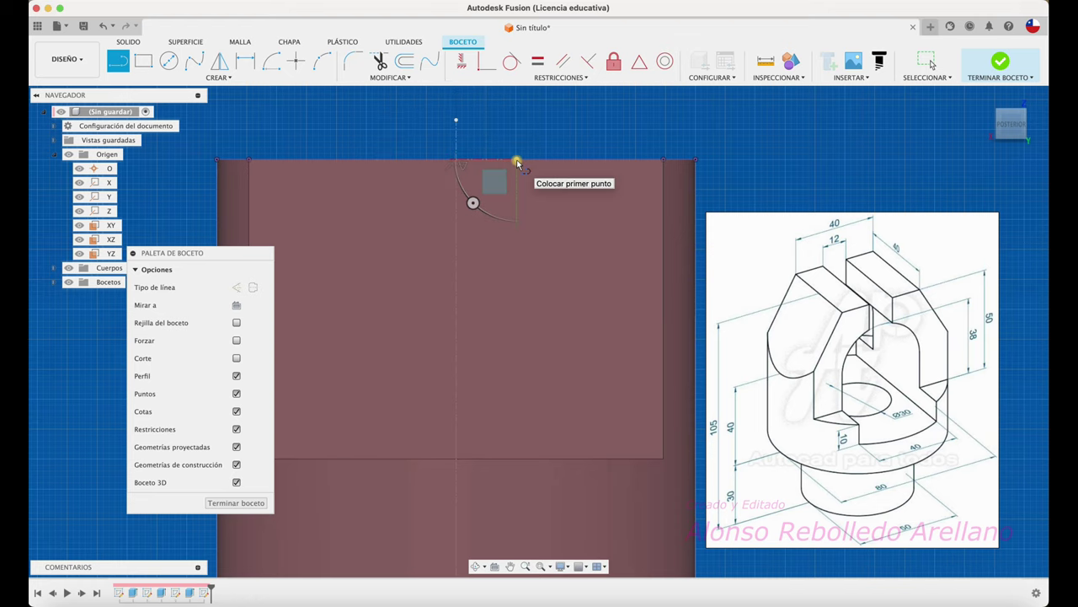
# Dimension the short top line to 6 mm
pyautogui.press('r')
pyautogui.click(505, 159)
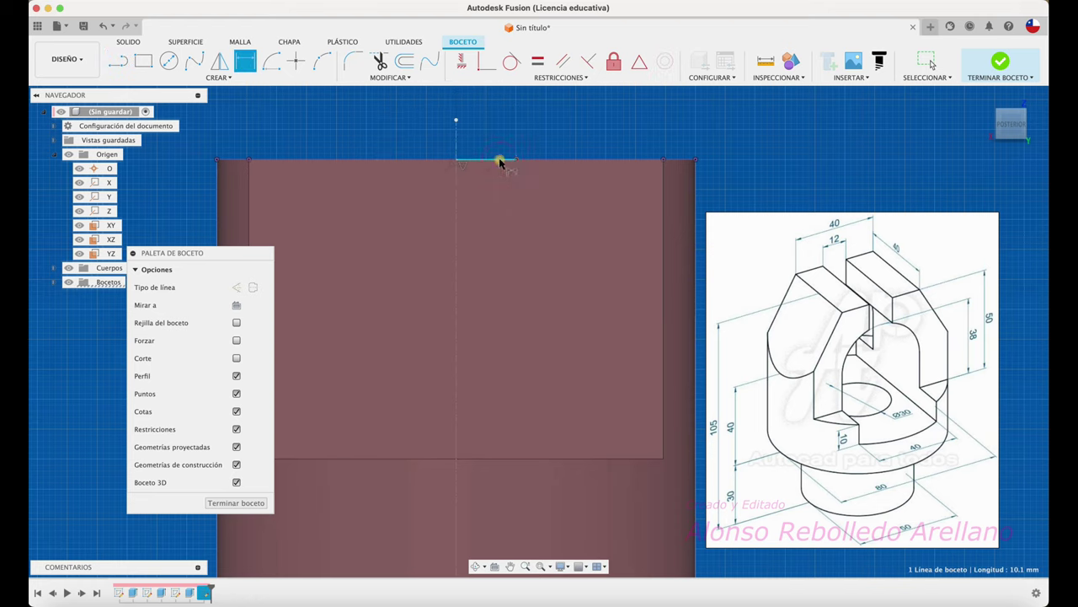
pyautogui.click(487, 131)
pyautogui.write('6')
pyautogui.press('Return')
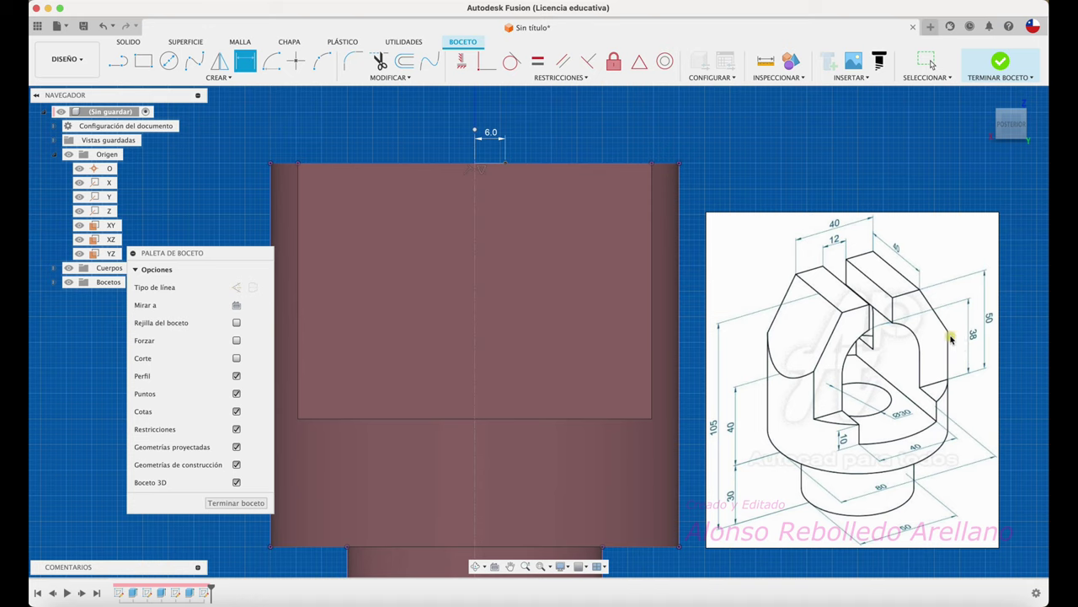
# Draw a vertical line down from the top edge and dimension it to 12 mm
pyautogui.click(120, 62)
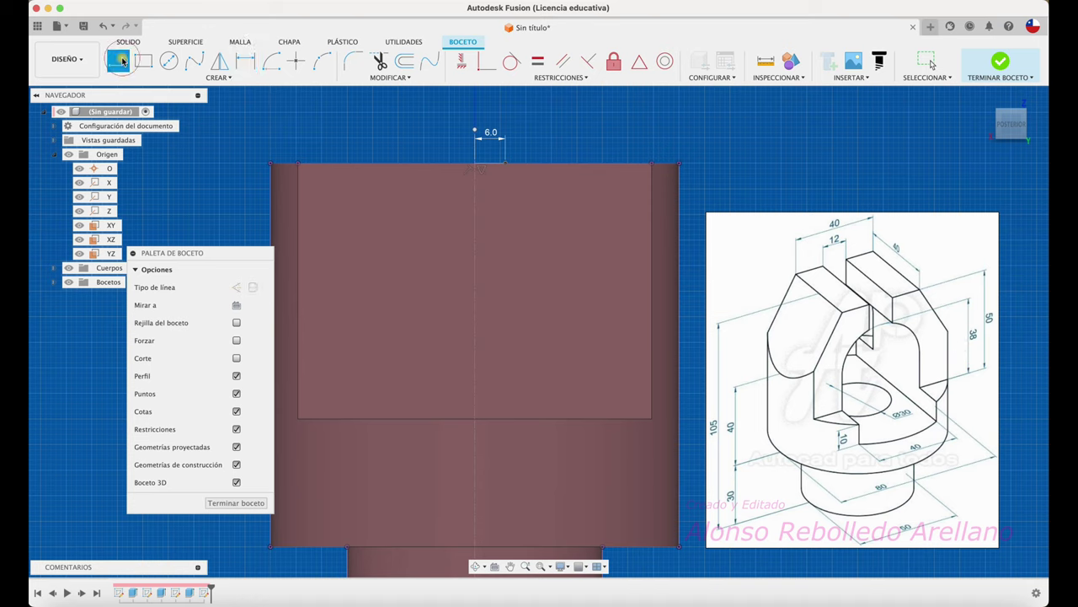
pyautogui.click(505, 163)
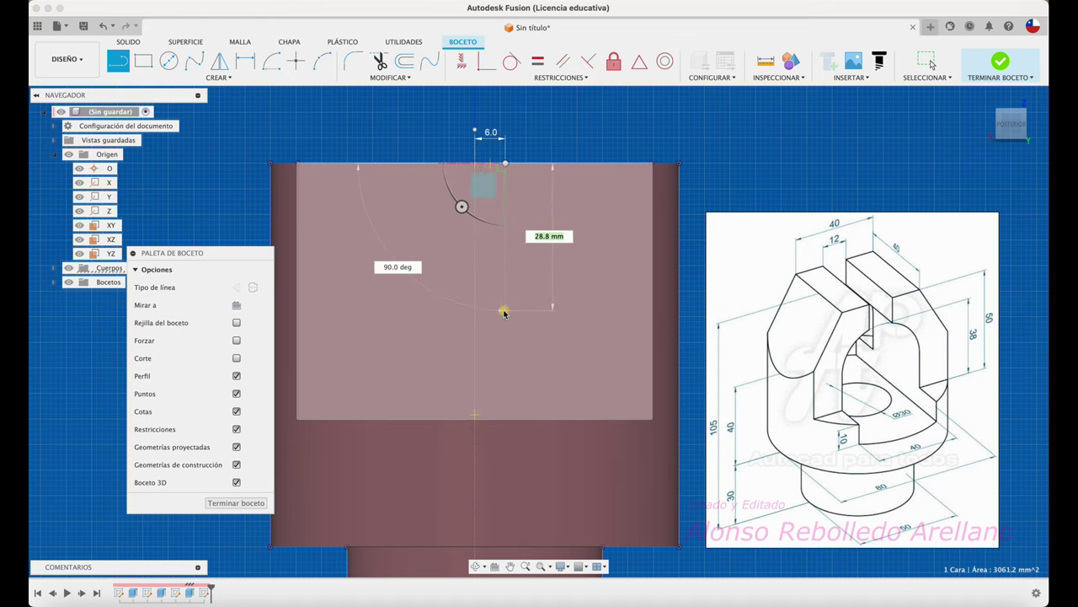
pyautogui.click(504, 310)
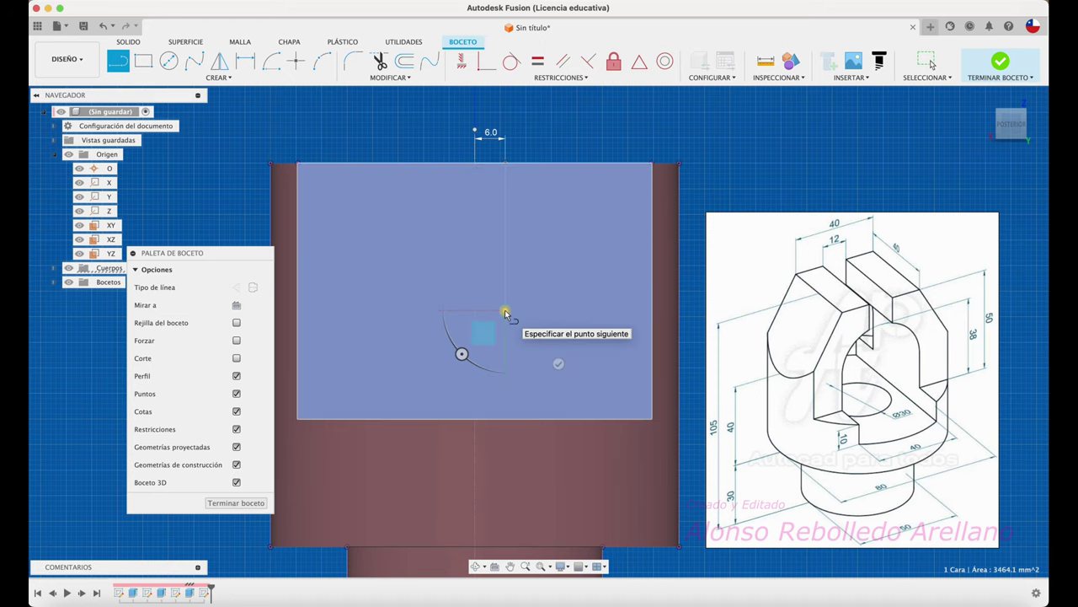
pyautogui.press('r')
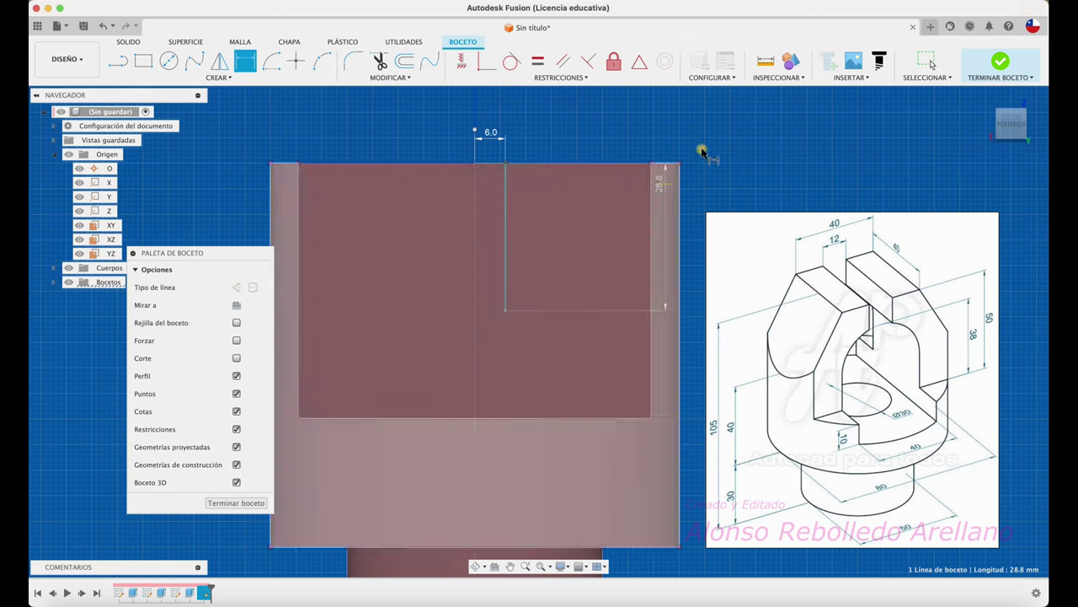
pyautogui.click(723, 158)
pyautogui.write('12')
pyautogui.press('Return')
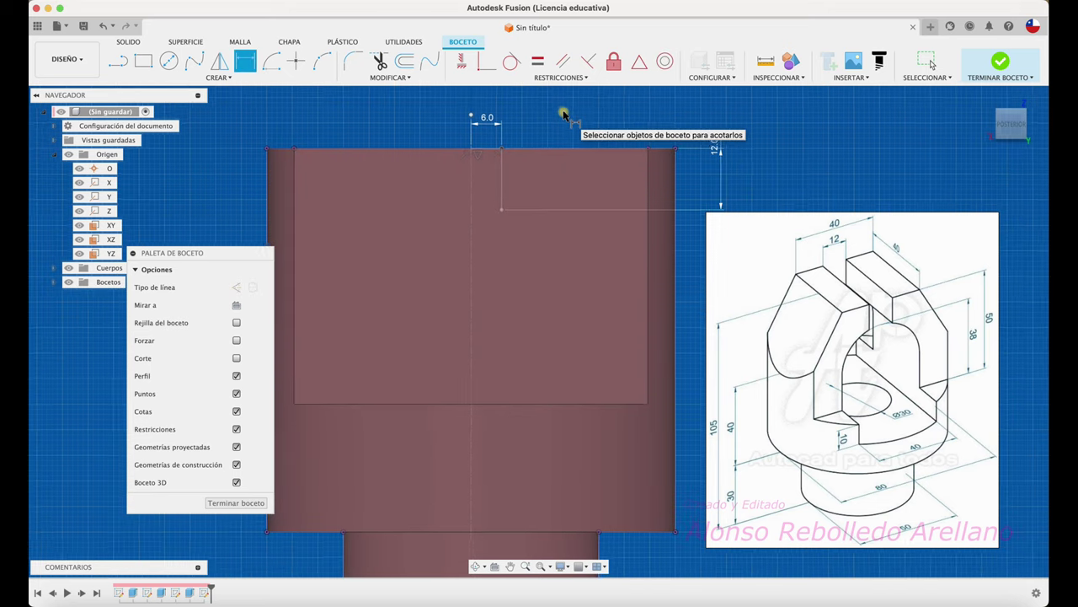
pyautogui.scroll(-1, 564, 114)
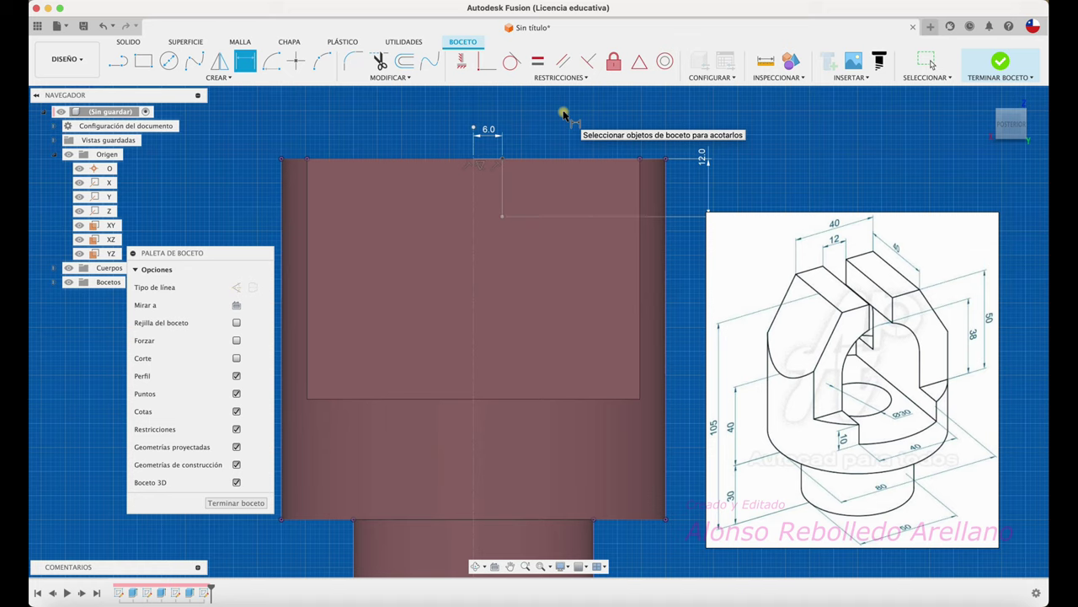
# Switch between the line and point tools and clear the profile selection
pyautogui.click(117, 61)
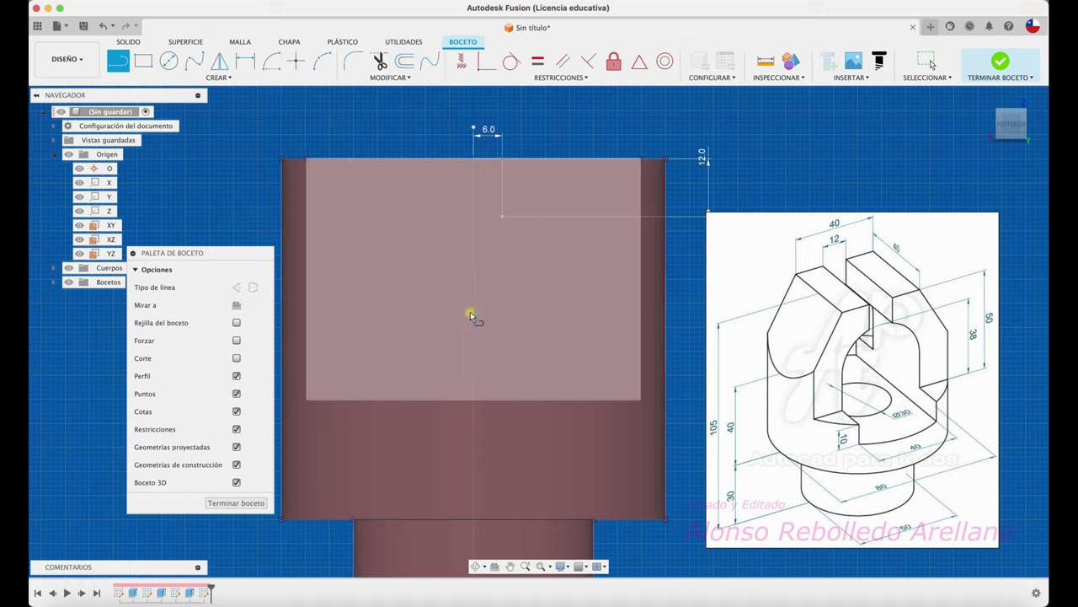
pyautogui.click(292, 63)
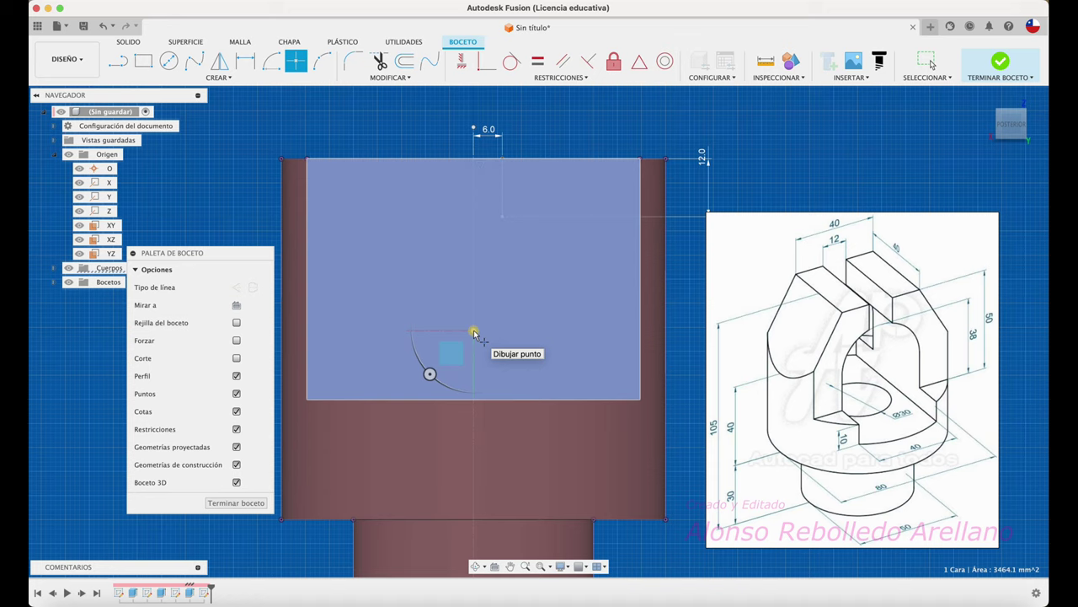
pyautogui.press('Escape')
pyautogui.click(487, 332)
pyautogui.click(640, 137)
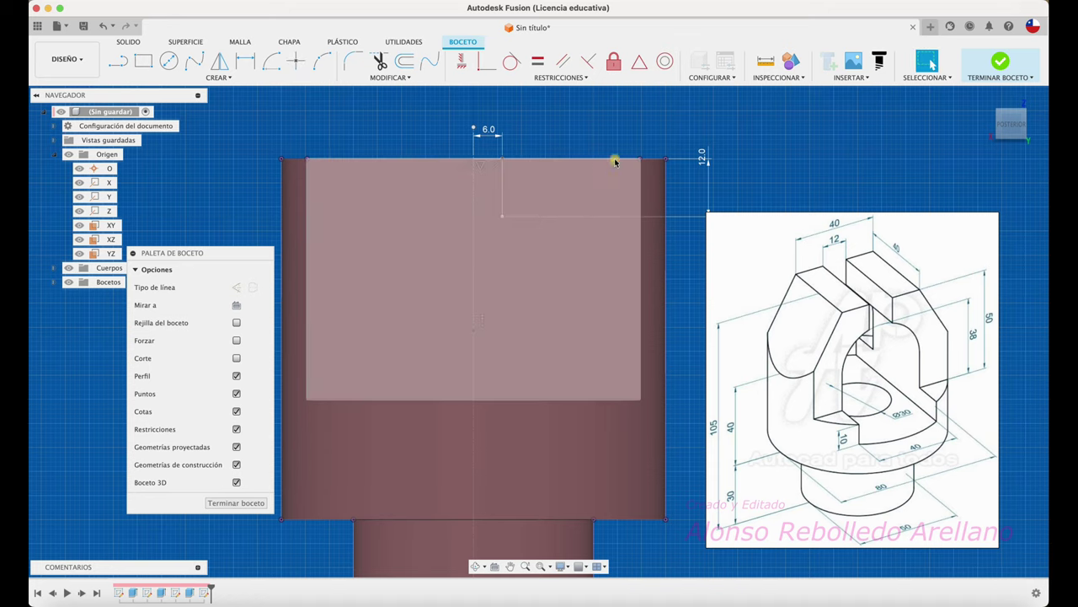
# Dimension the lower line's midpoint 50 mm below the top edge, placing the dimension at left
pyautogui.press('r')
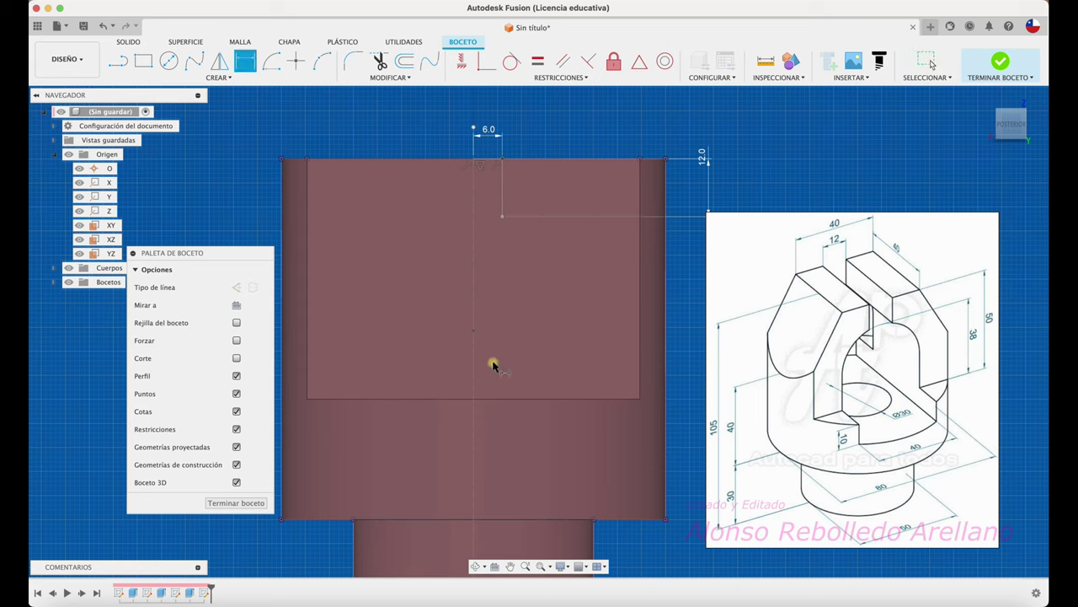
pyautogui.click(473, 330)
pyautogui.press('d')
pyautogui.click(556, 158)
pyautogui.click(219, 186)
pyautogui.write('50')
pyautogui.press('Return')
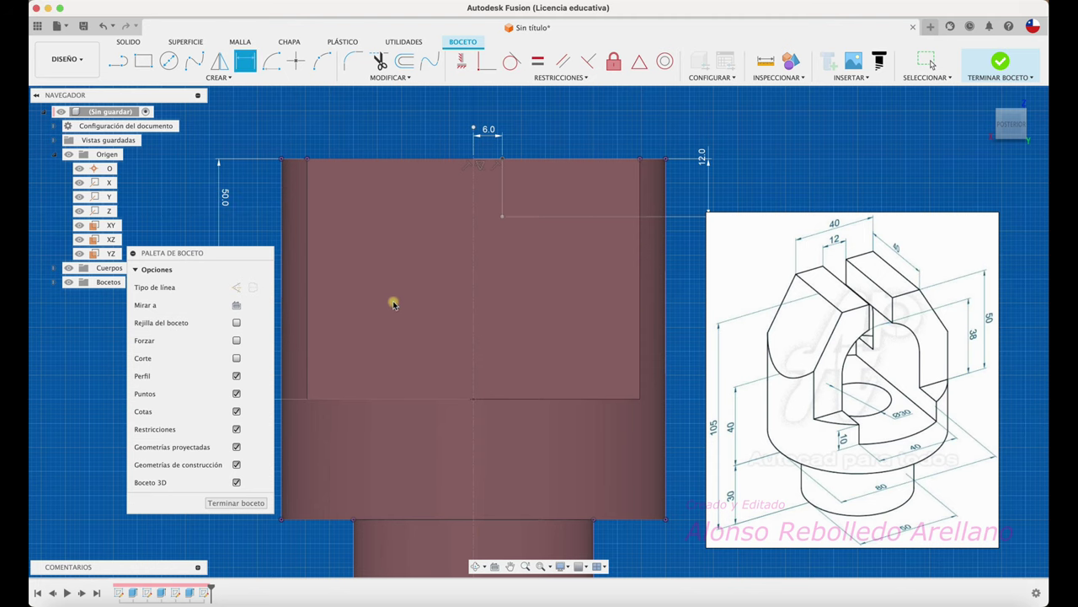
pyautogui.scroll(-1, 458, 385)
pyautogui.scroll(-1, 479, 379)
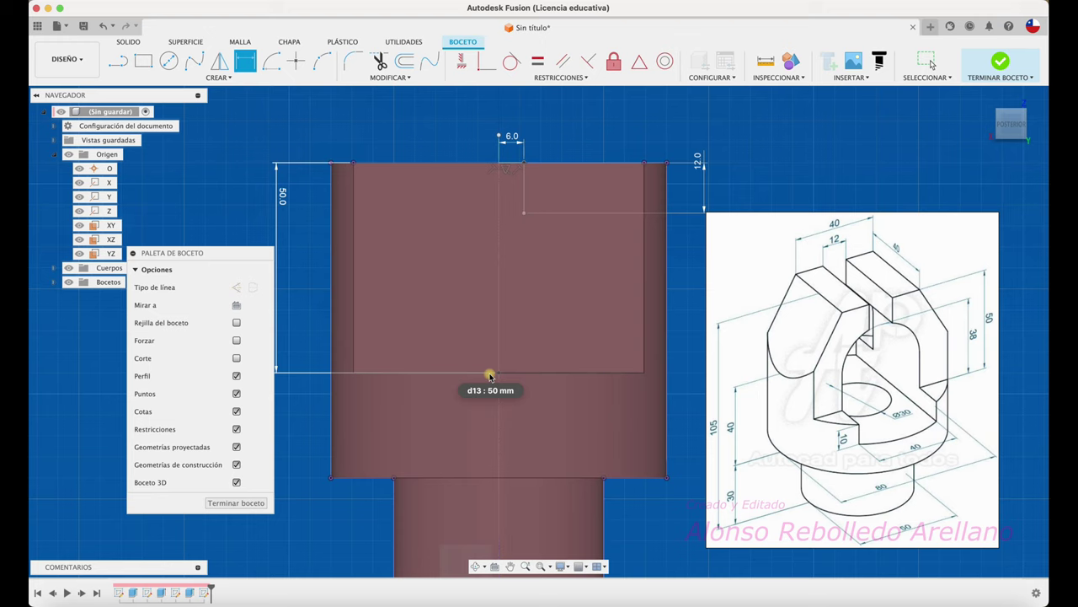
pyautogui.moveTo(492, 376); pyautogui.dragTo(508, 372, button='middle')
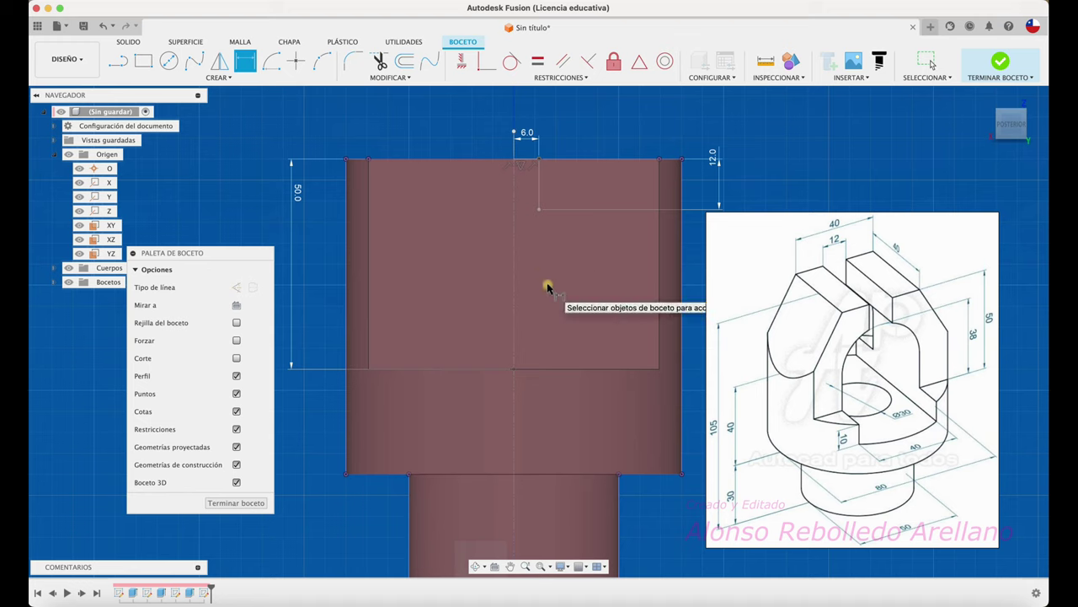
pyautogui.click(296, 61)
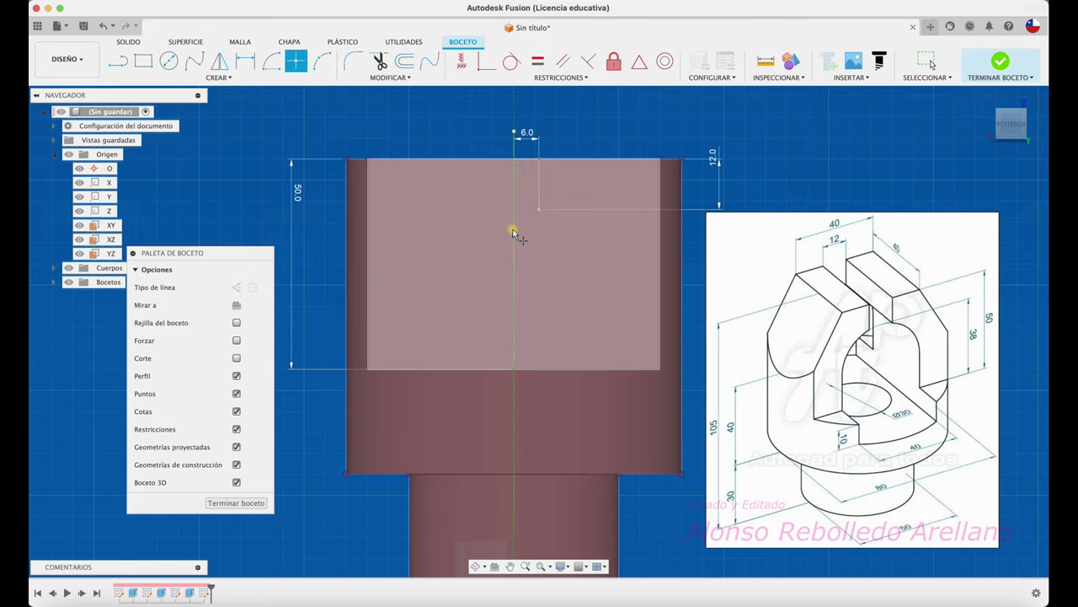
# Place a point on the centre line 38 mm above the lower line's midpoint
pyautogui.click(513, 232)
pyautogui.press('r')
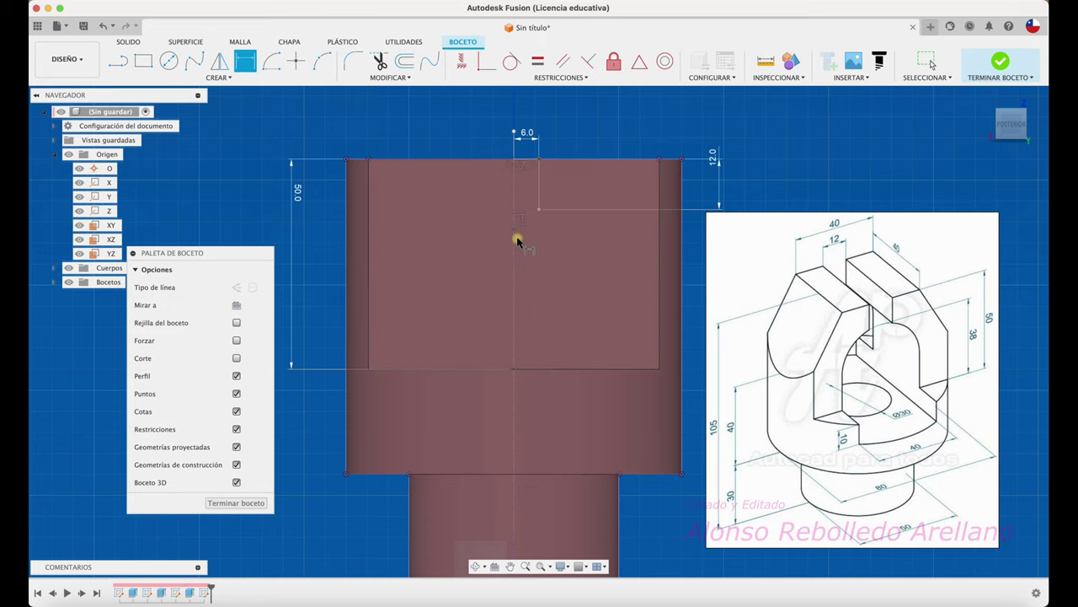
pyautogui.click(514, 233)
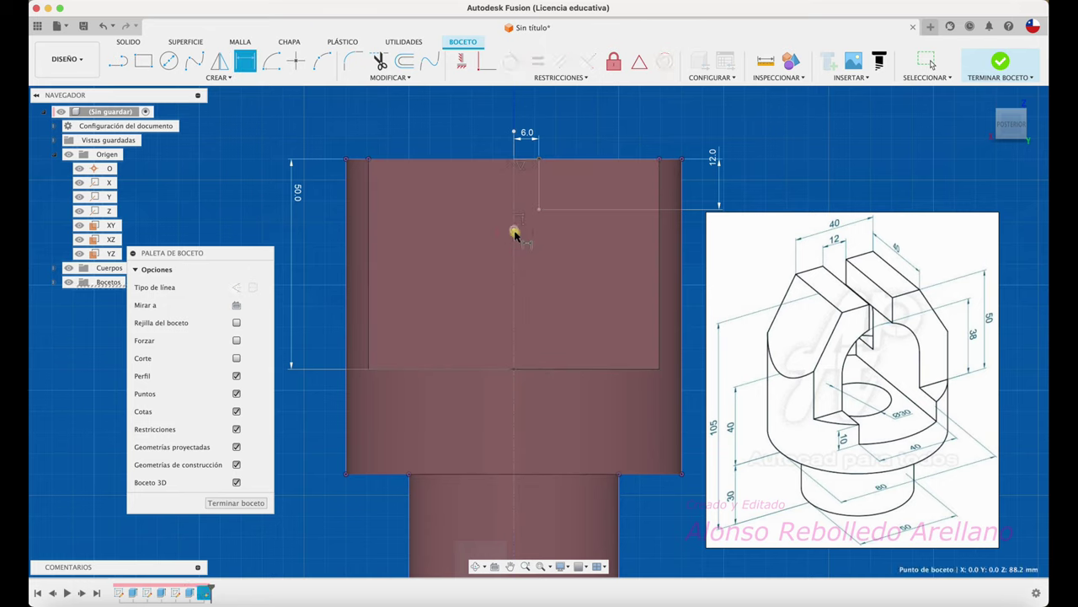
pyautogui.click(514, 369)
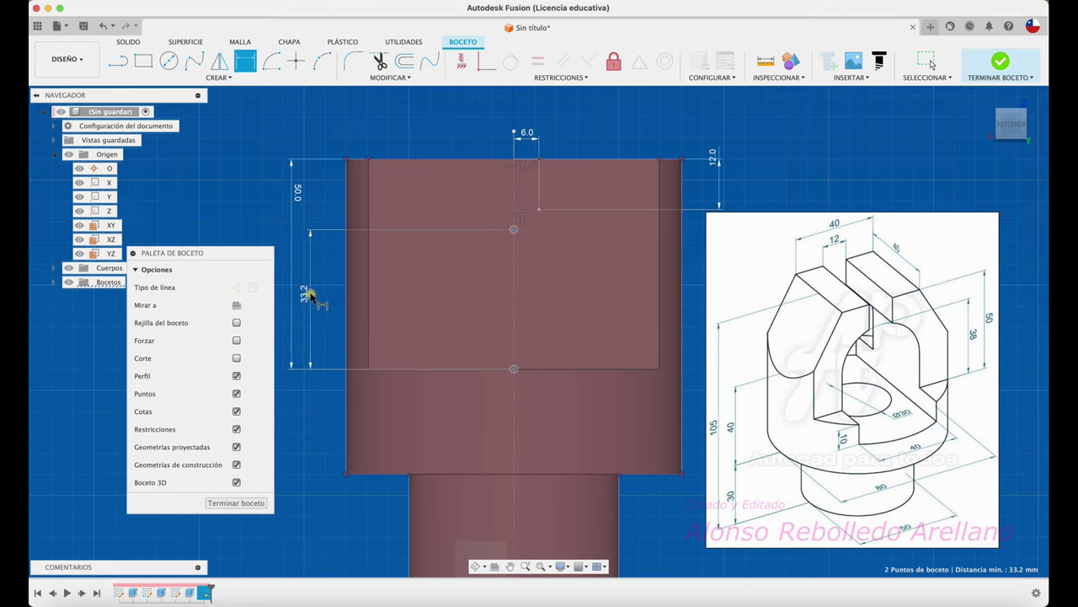
pyautogui.click(310, 295)
pyautogui.write('3')
pyautogui.press('Return')
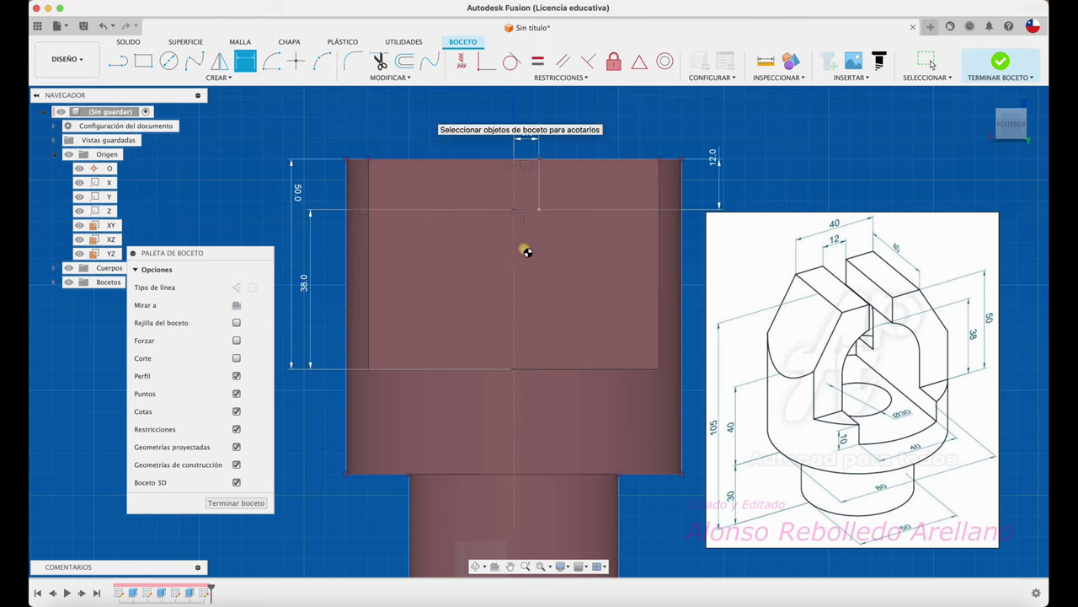
pyautogui.press('Escape')
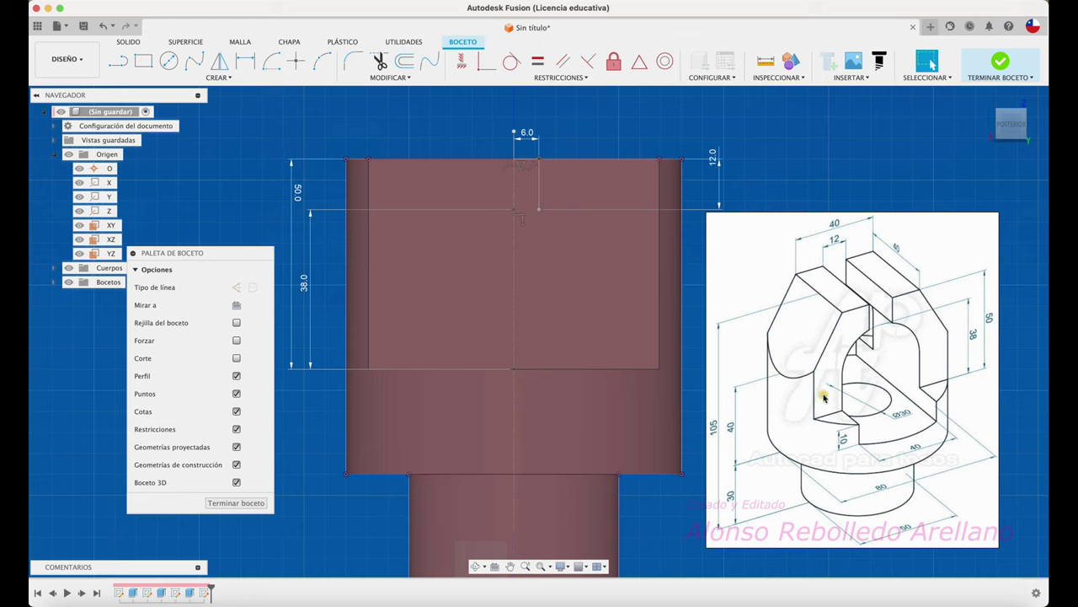
# Draw a 20 mm horizontal line from the lower line's midpoint
pyautogui.click(128, 76)
pyautogui.click(118, 65)
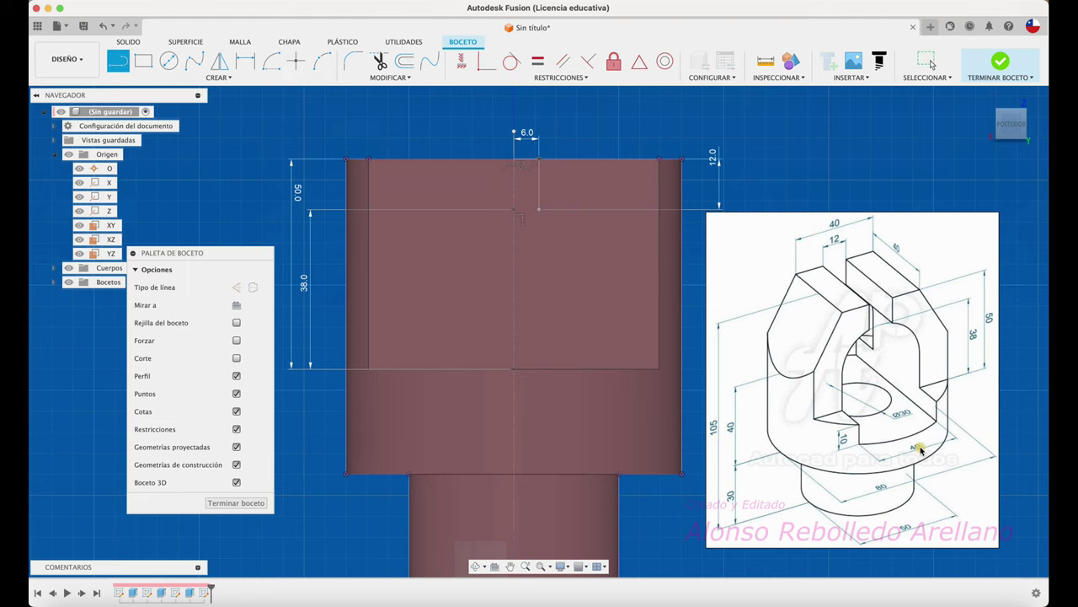
pyautogui.click(513, 369)
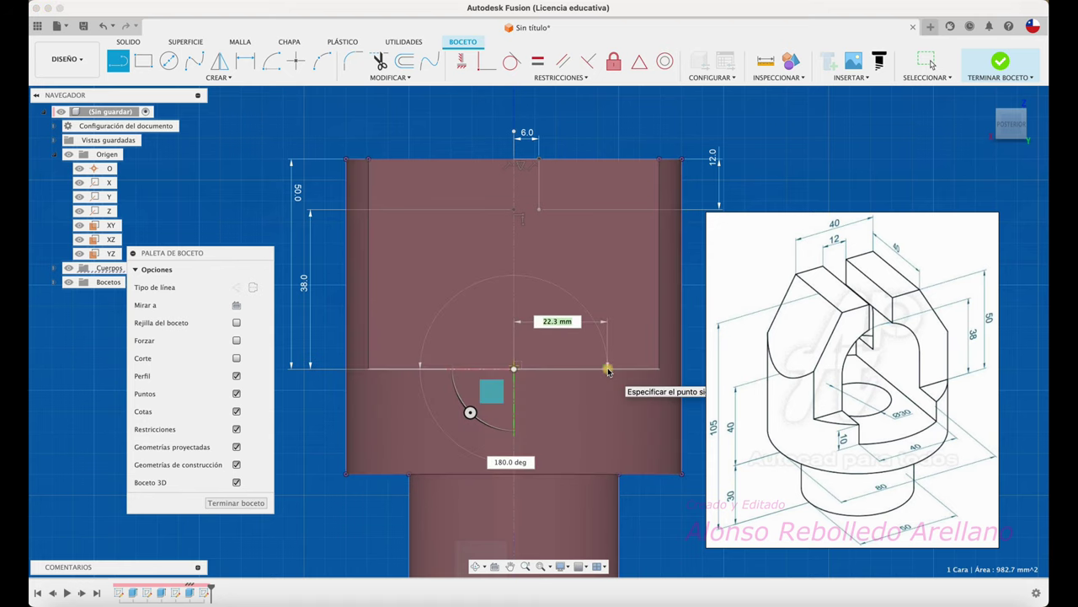
pyautogui.write('20')
pyautogui.press('Return')
pyautogui.press('Escape')
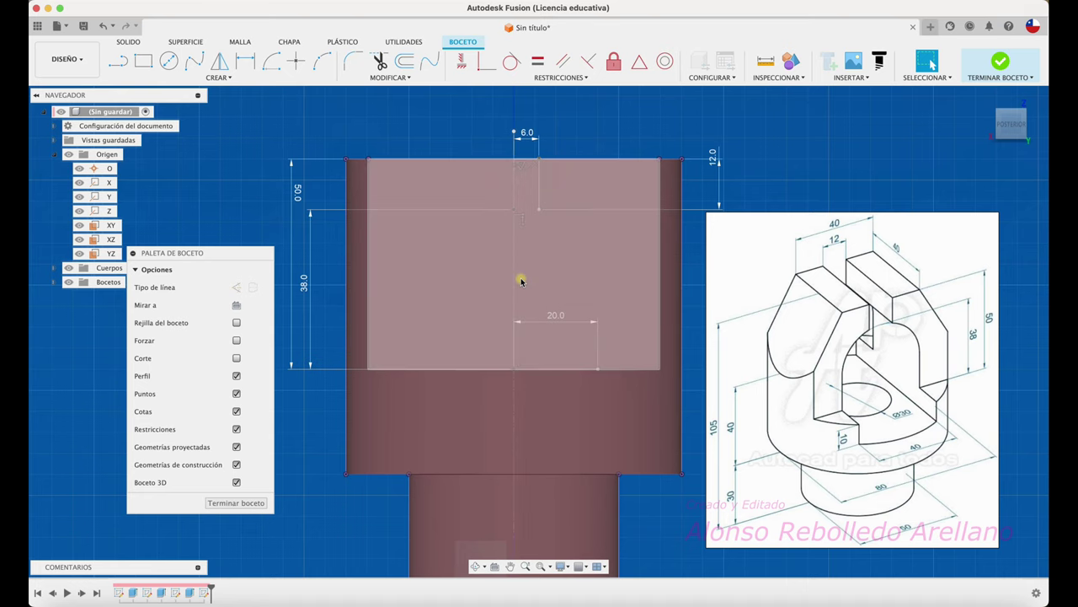
# Add another centre-line point 20 mm below the upper point
pyautogui.click(167, 65)
pyautogui.click(295, 61)
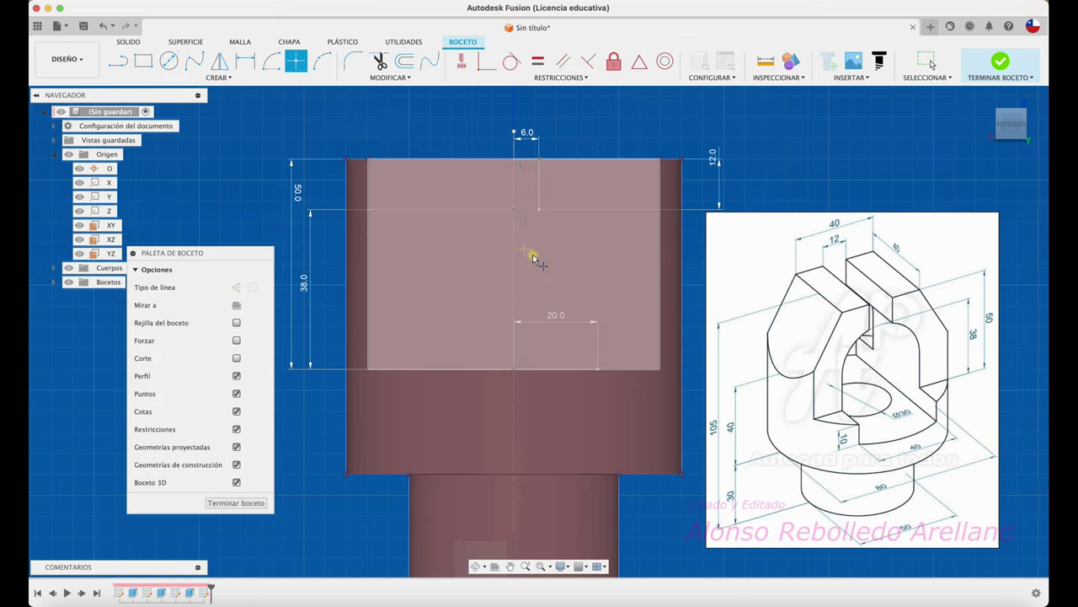
pyautogui.click(513, 277)
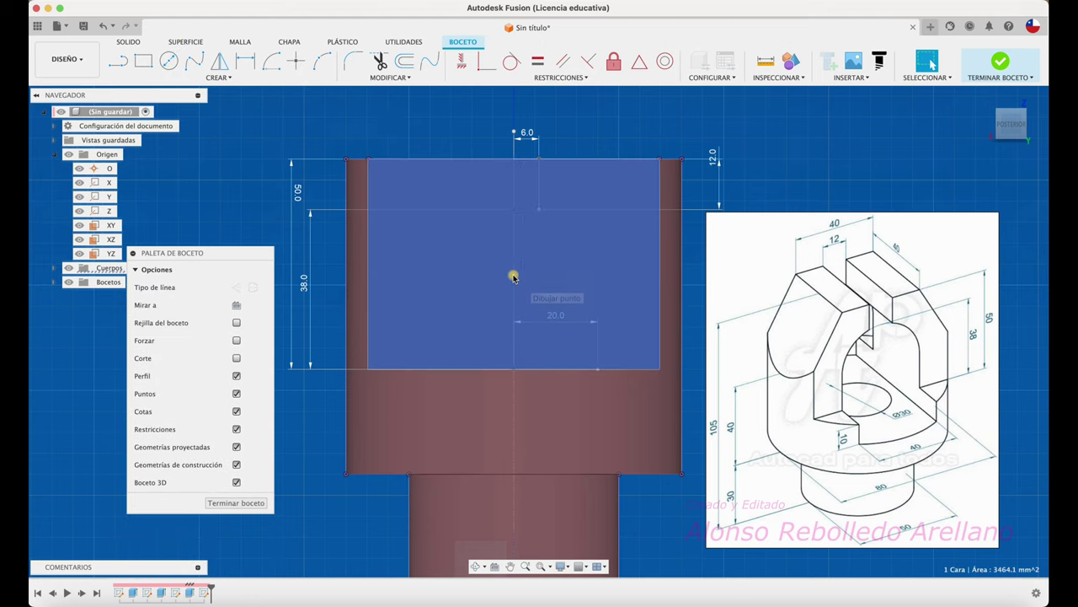
pyautogui.press('r')
pyautogui.click(513, 277)
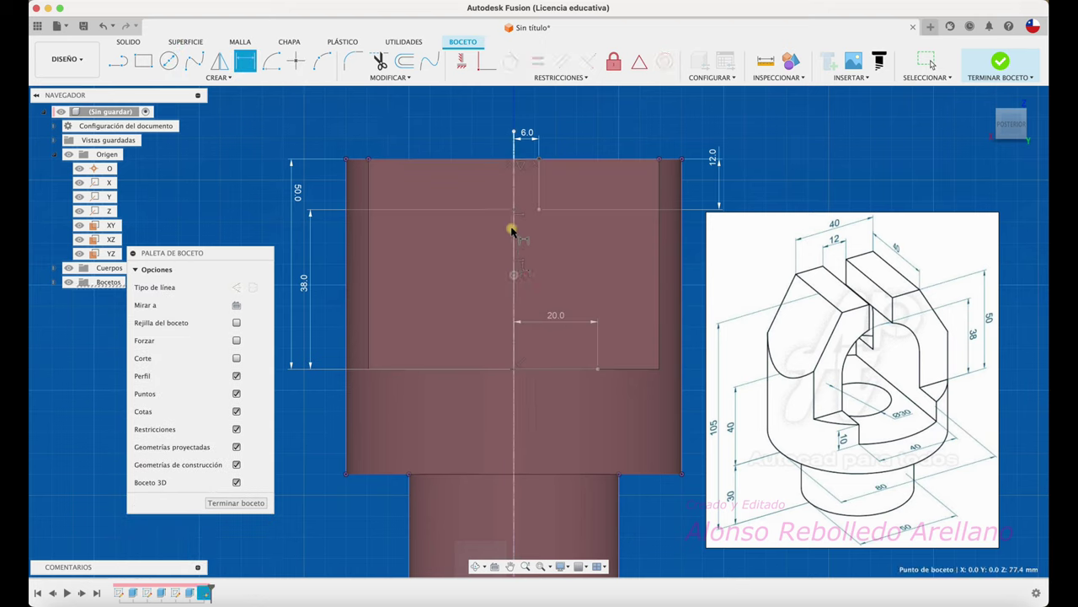
pyautogui.keyDown('shift'); pyautogui.click(515, 211); pyautogui.keyUp('shift')
pyautogui.press('d')
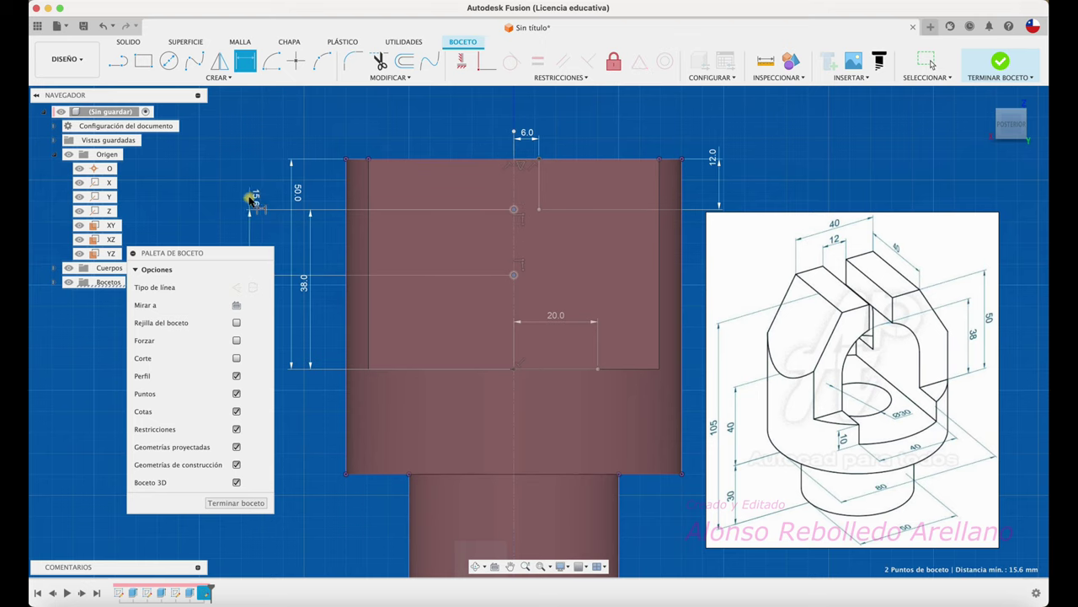
pyautogui.click(249, 199)
pyautogui.write('2')
pyautogui.press('Return')
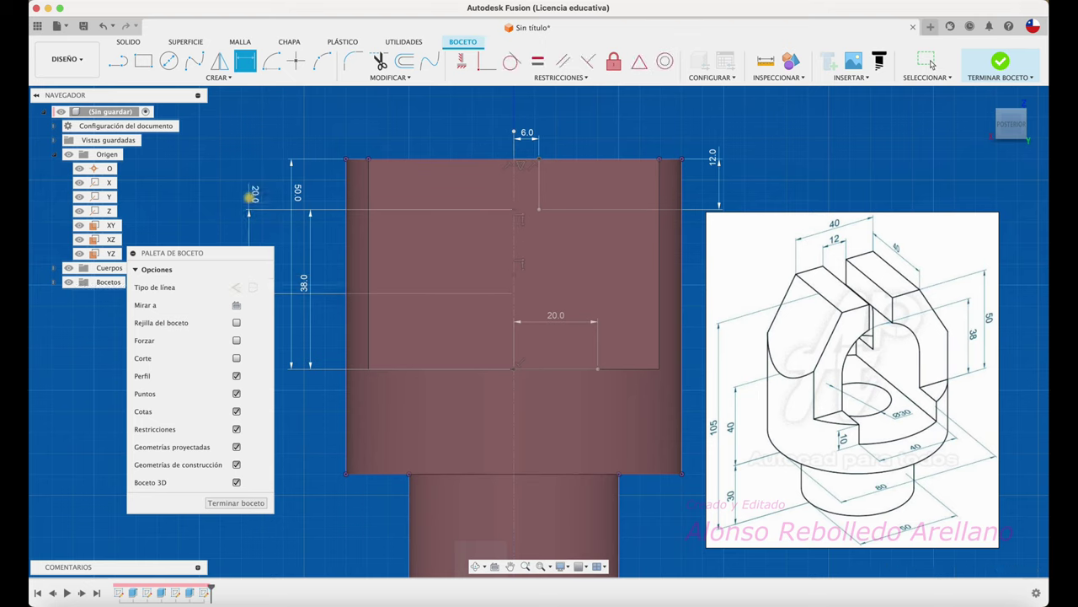
# Draw the 20 mm radius circle and a vertical line from the bottom edge past the top
pyautogui.click(178, 61)
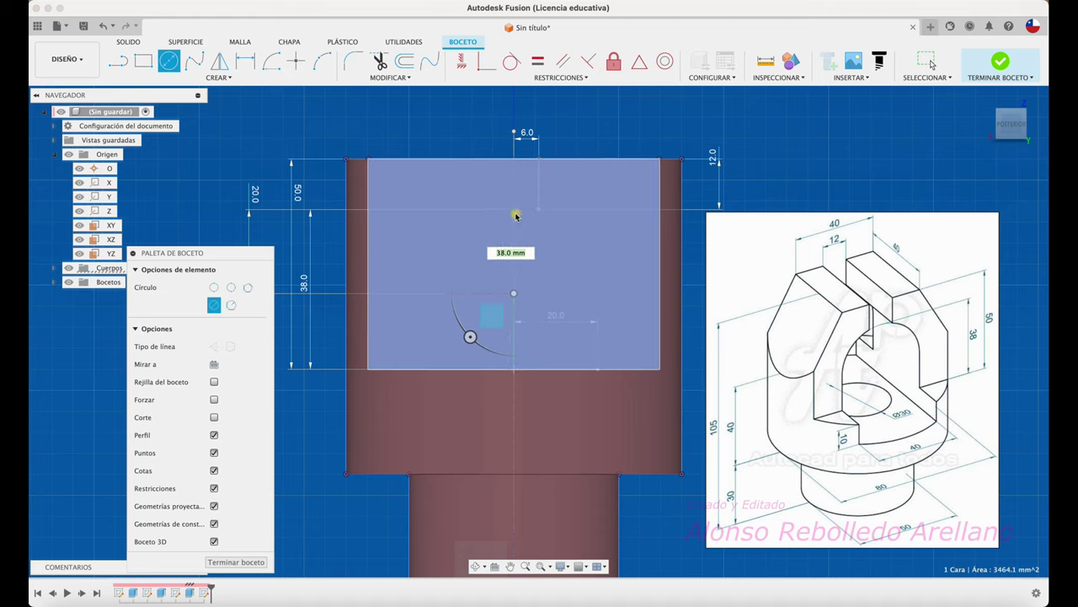
pyautogui.press('Escape')
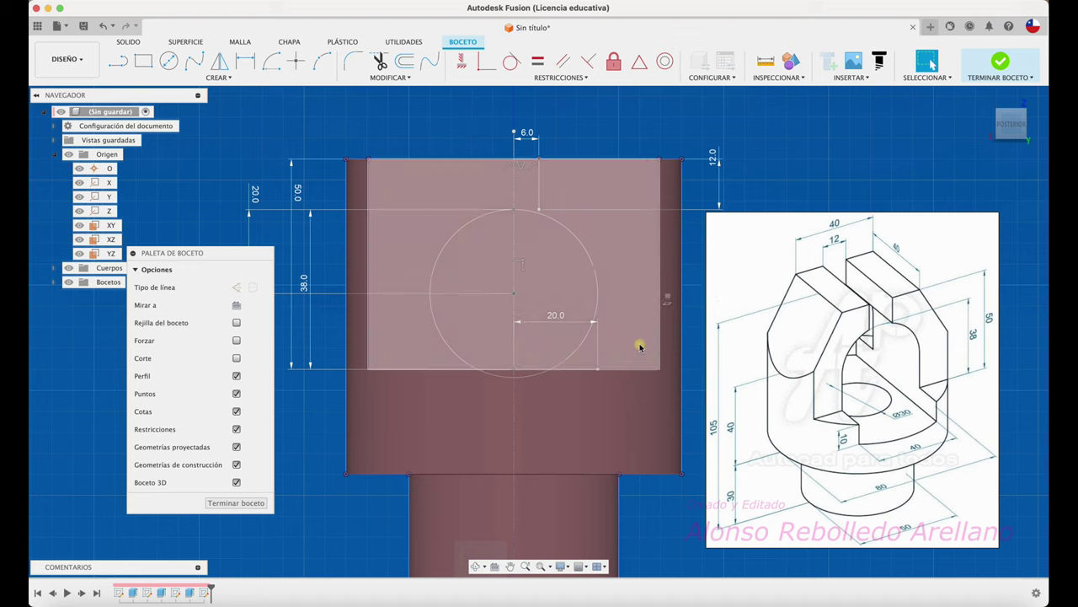
pyautogui.press('l')
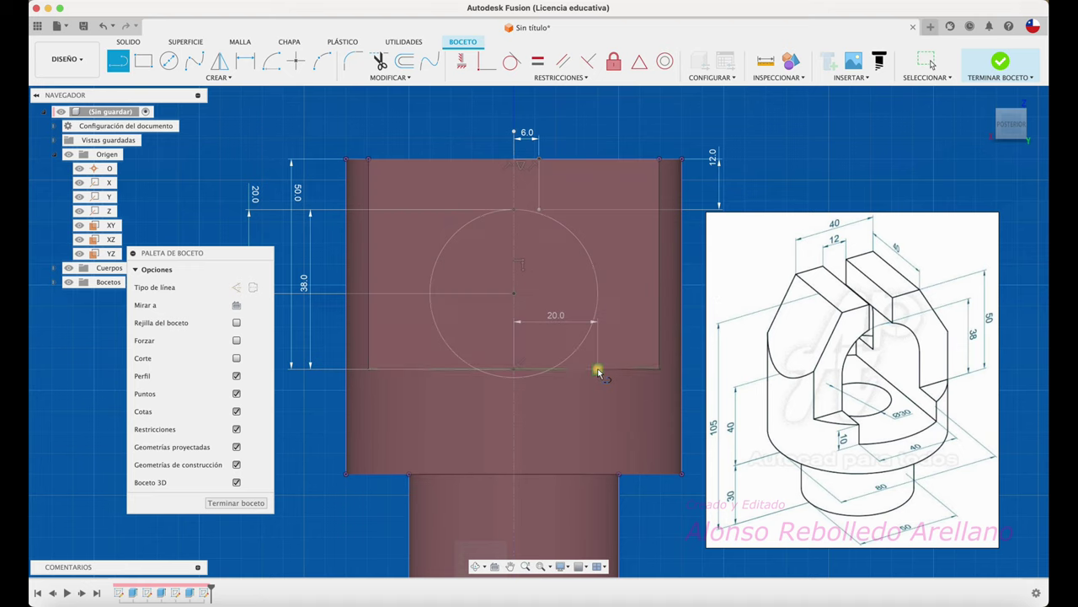
pyautogui.moveTo(598, 368); pyautogui.dragTo(616, 145)
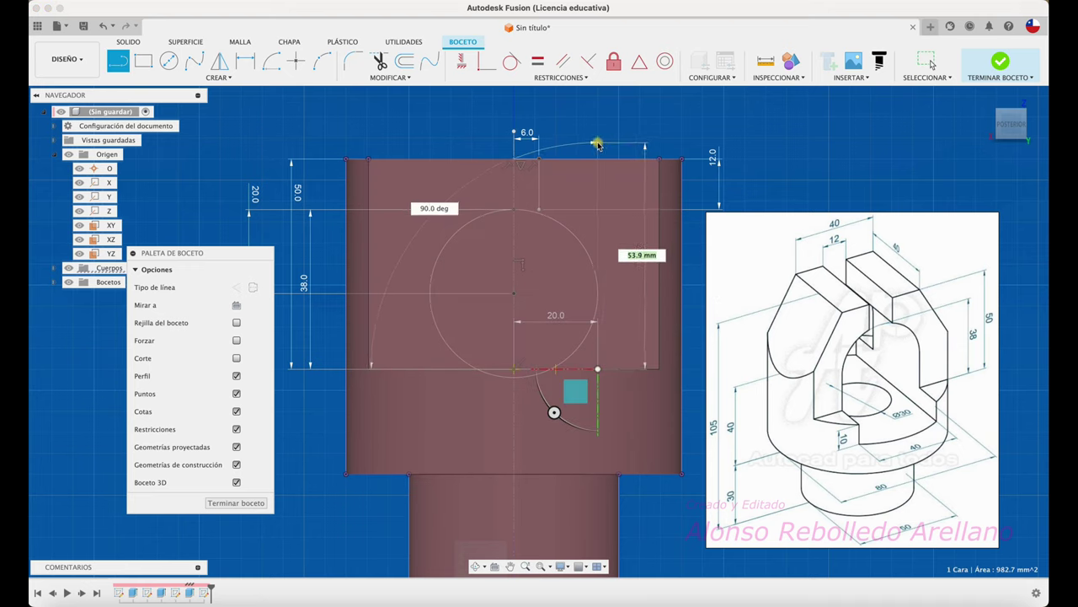
pyautogui.moveTo(616, 145); pyautogui.dragTo(597, 143)
pyautogui.press('Escape')
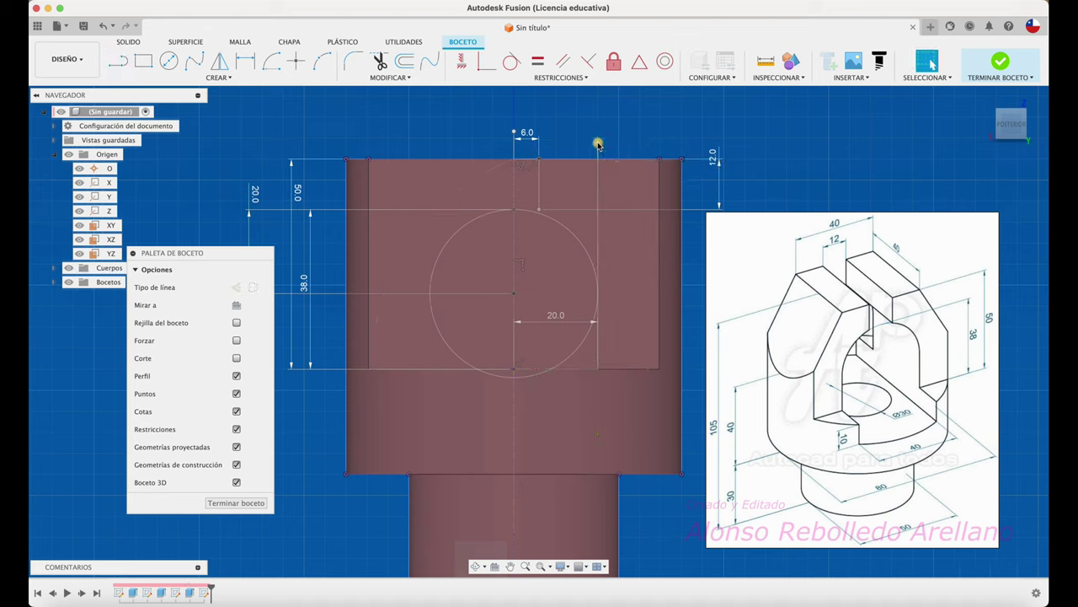
# Trim the line above the top edge and the lower and left parts of the circle
pyautogui.press('t')
pyautogui.click(601, 184)
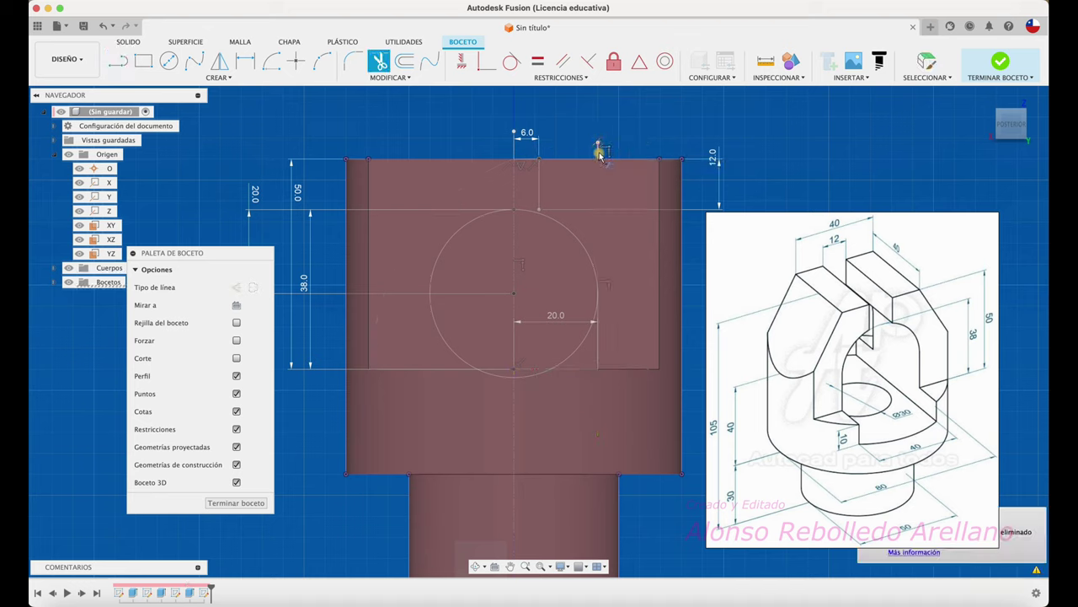
pyautogui.click(578, 343)
pyautogui.click(534, 373)
pyautogui.click(493, 373)
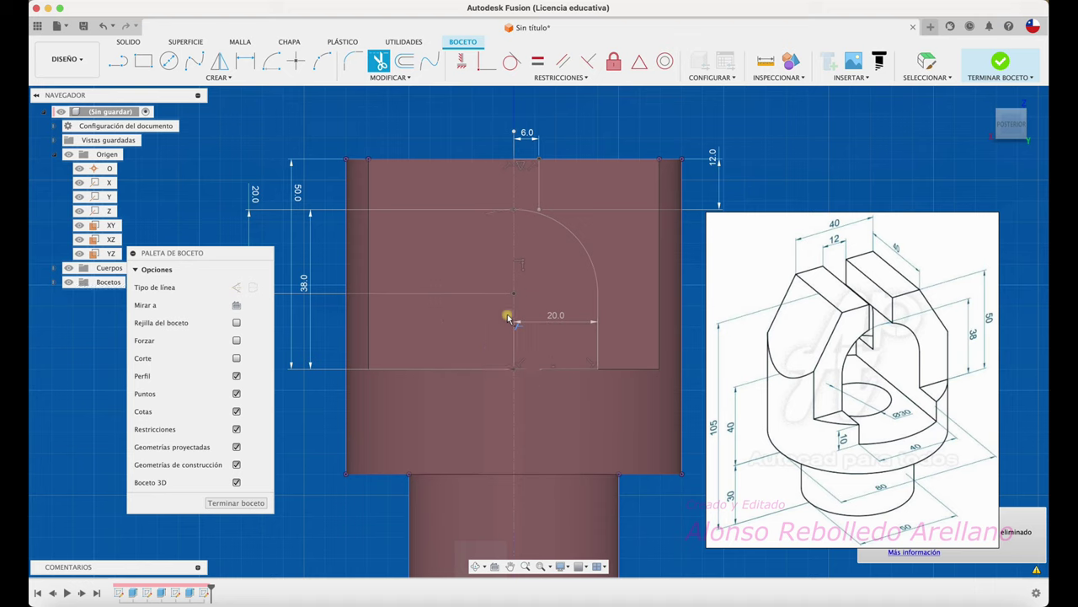
pyautogui.scroll(2, 549, 221)
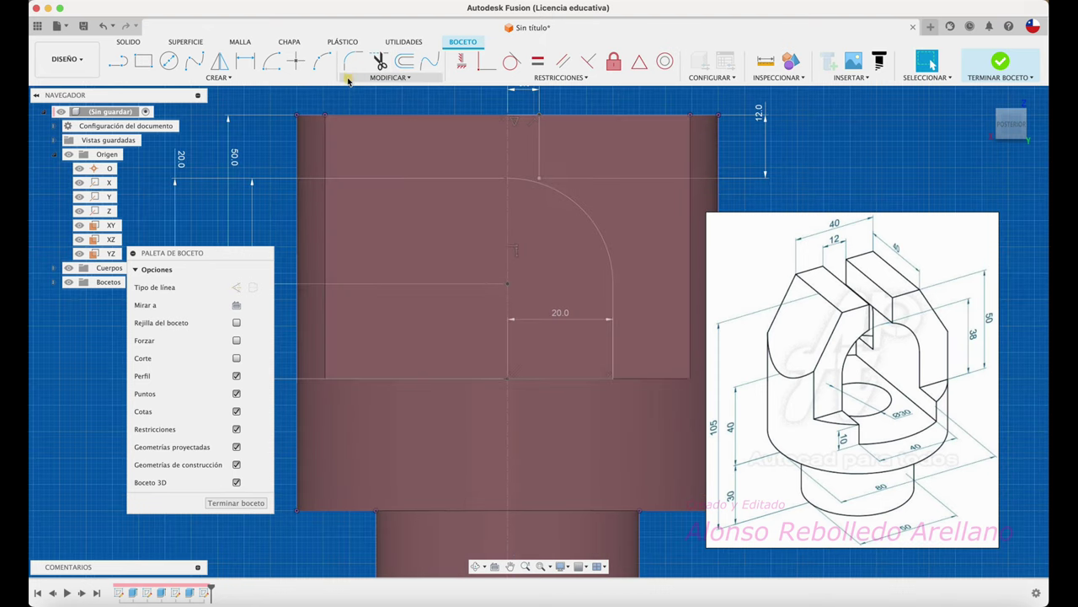
# Extend the slot edge line down to meet the arc
pyautogui.click(386, 79)
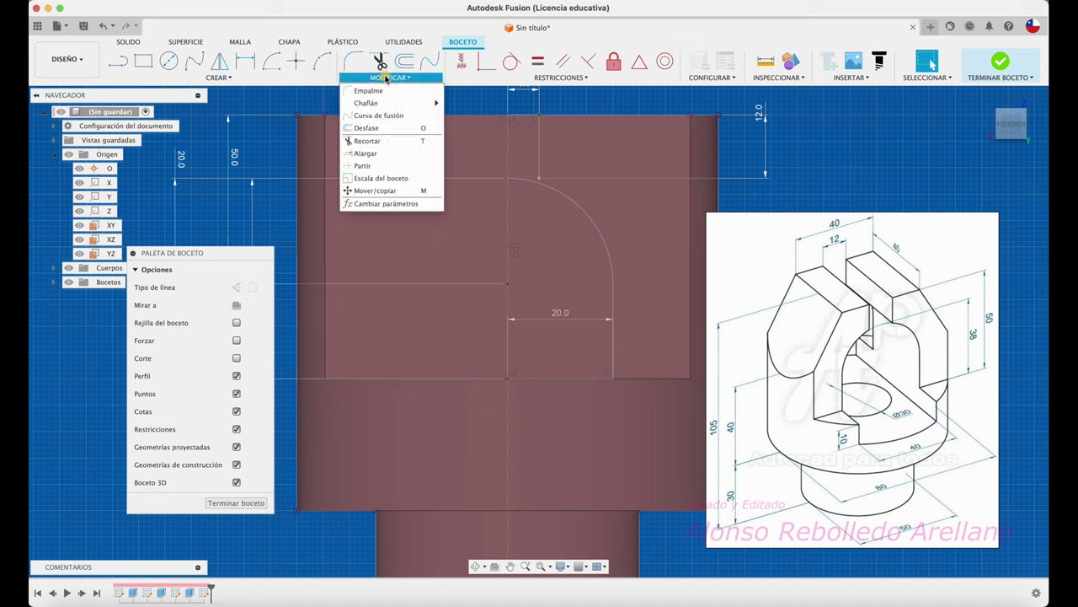
pyautogui.click(370, 153)
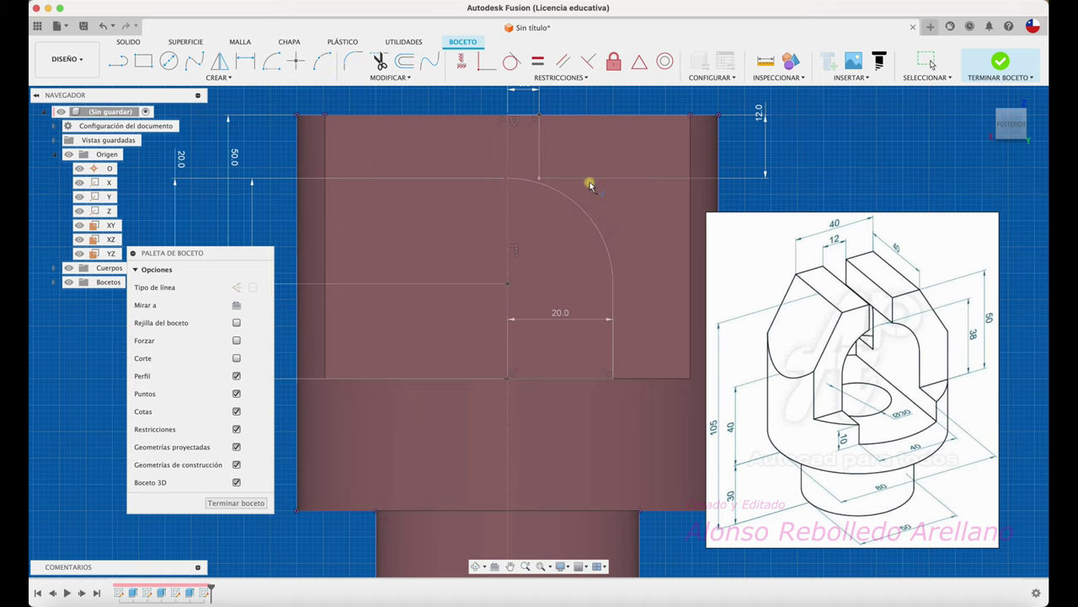
pyautogui.click(540, 160)
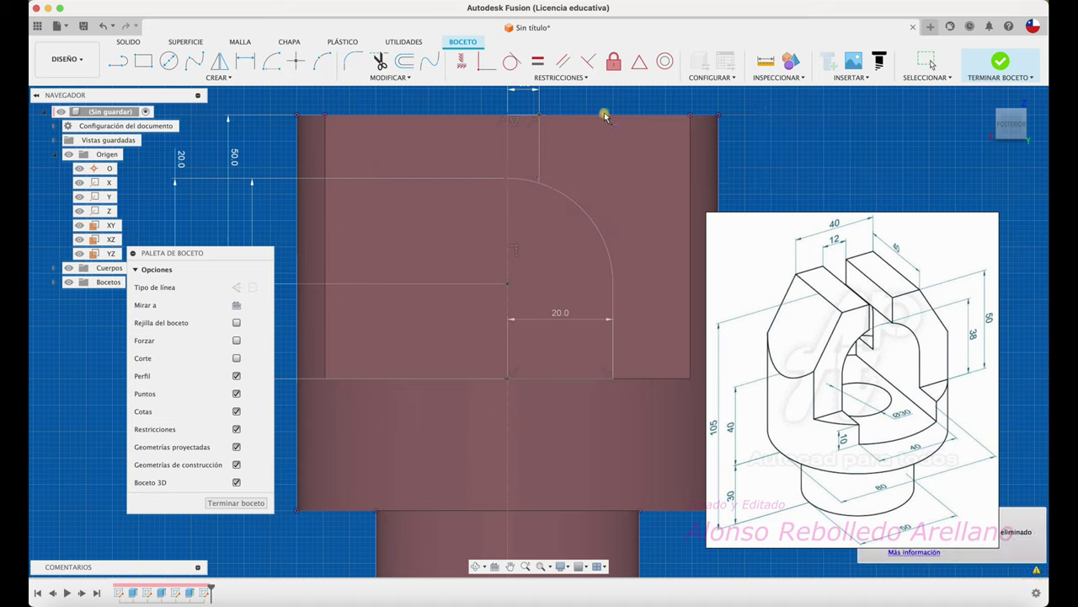
pyautogui.scroll(-3, 610, 99)
pyautogui.press('Escape')
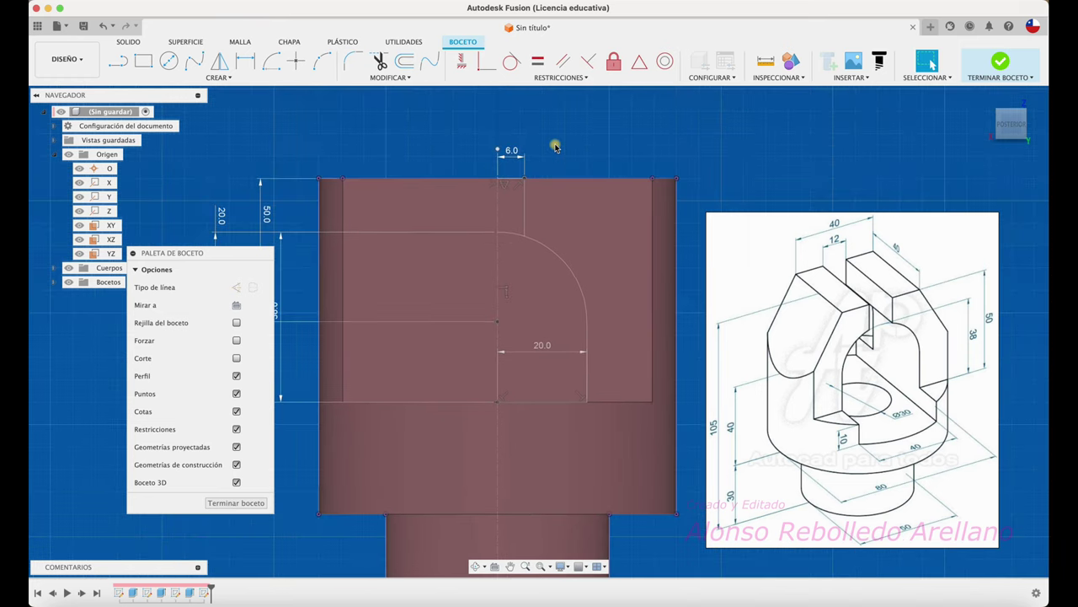
# Hide the sketch dimensions and trim the arc's leftover upper-left piece
pyautogui.hscroll(-2, 443, 245)
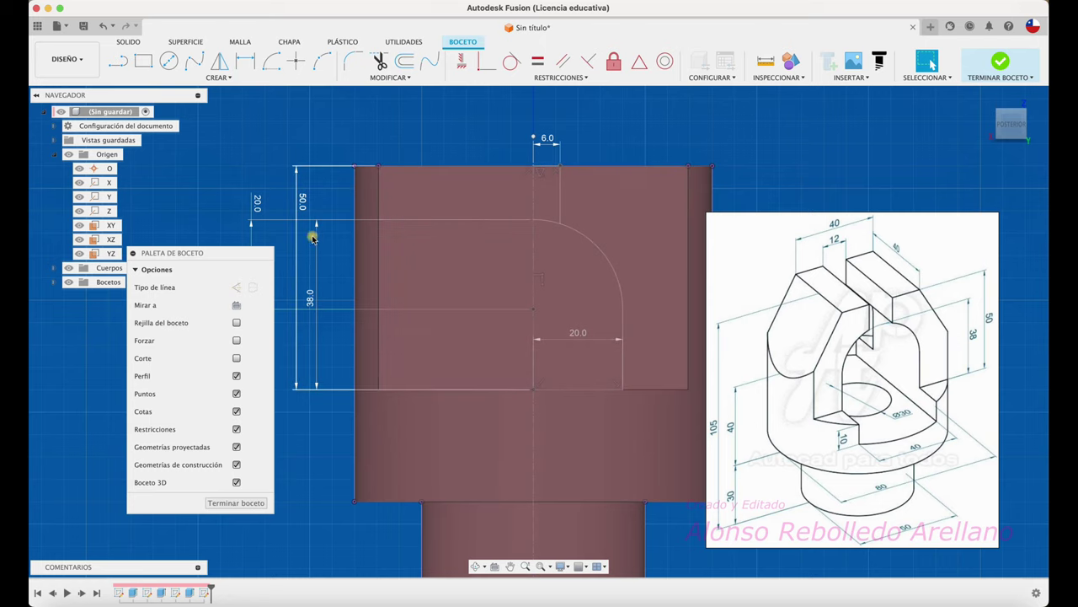
pyautogui.click(236, 411)
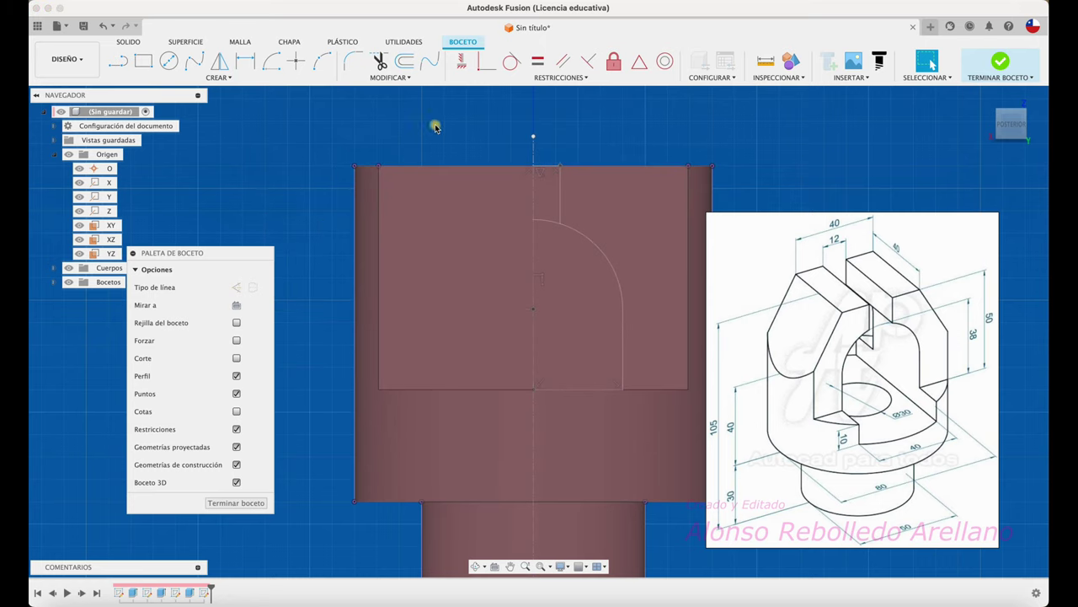
pyautogui.press('t')
pyautogui.click(552, 225)
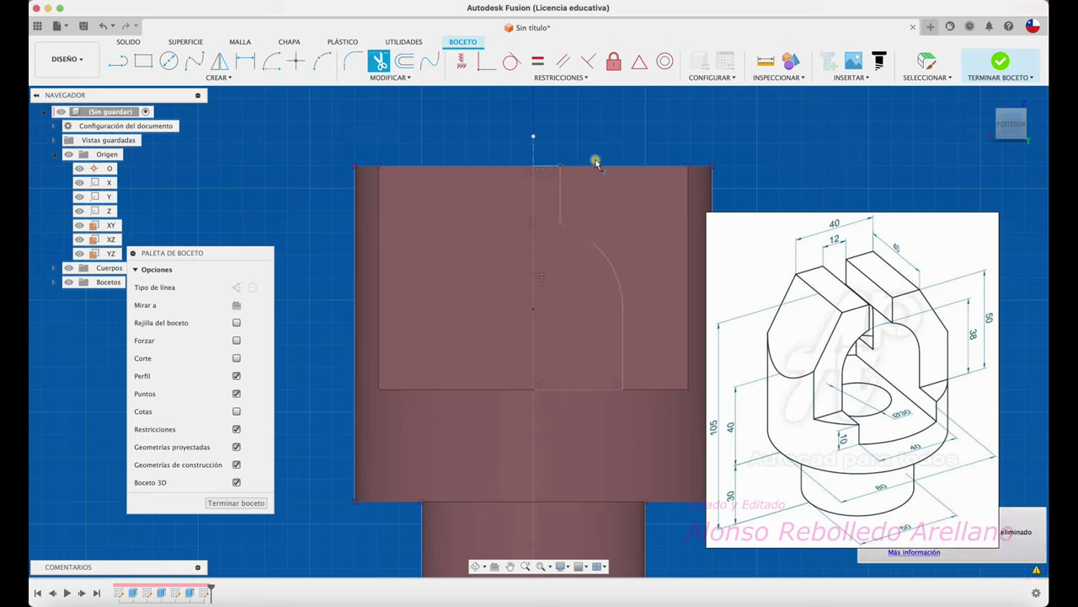
pyautogui.press('Escape')
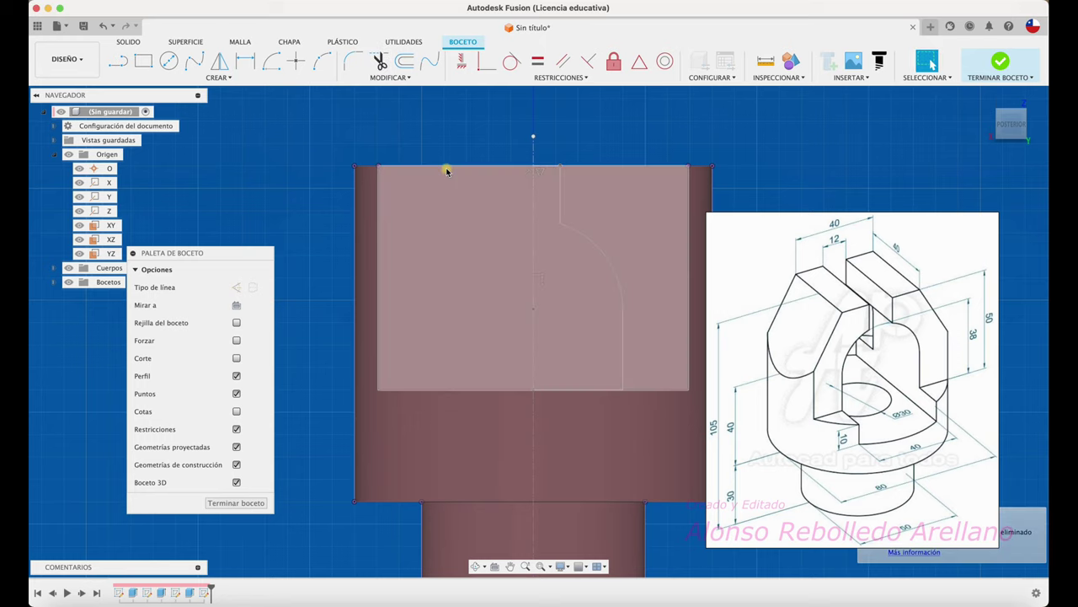
# Mirror the slot edge, arc, side line and bottom line across the centre line, then finish the sketch
pyautogui.click(219, 60)
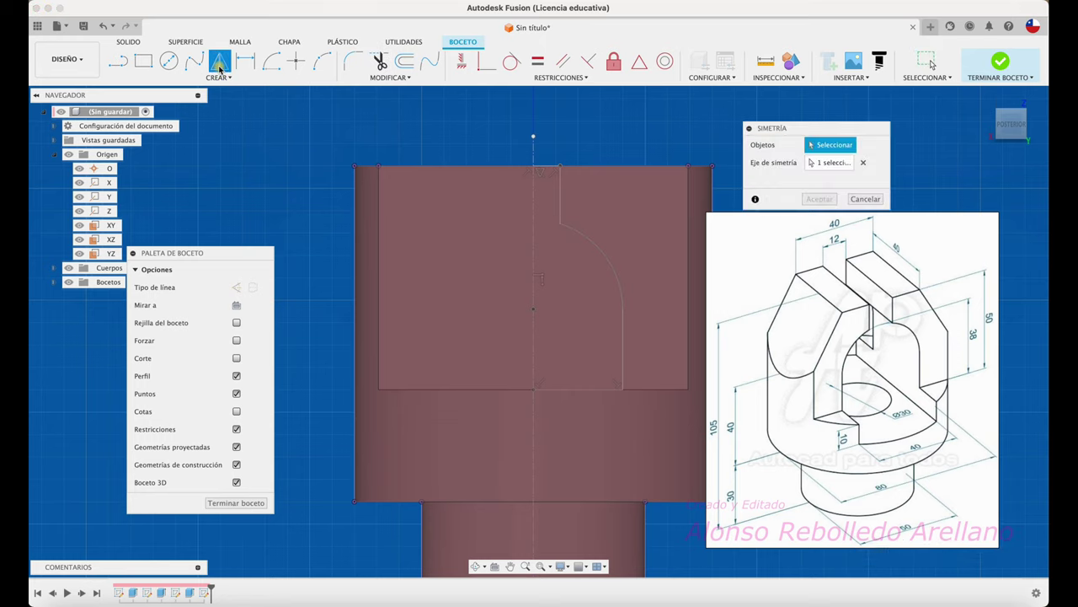
pyautogui.click(547, 169)
pyautogui.click(561, 199)
pyautogui.click(580, 236)
pyautogui.click(624, 346)
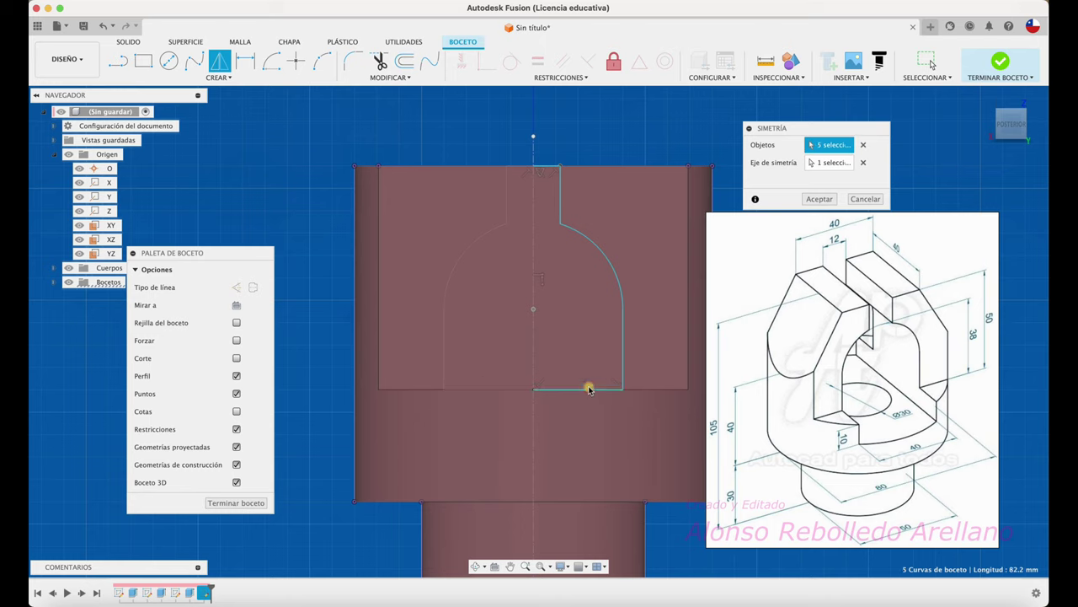
pyautogui.click(819, 199)
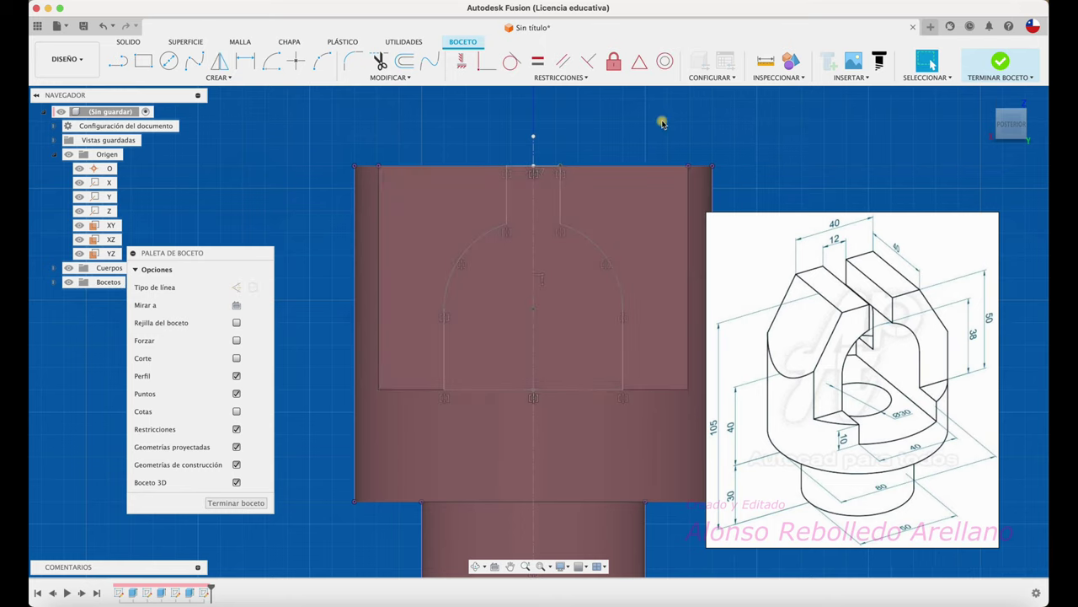
pyautogui.press('e')
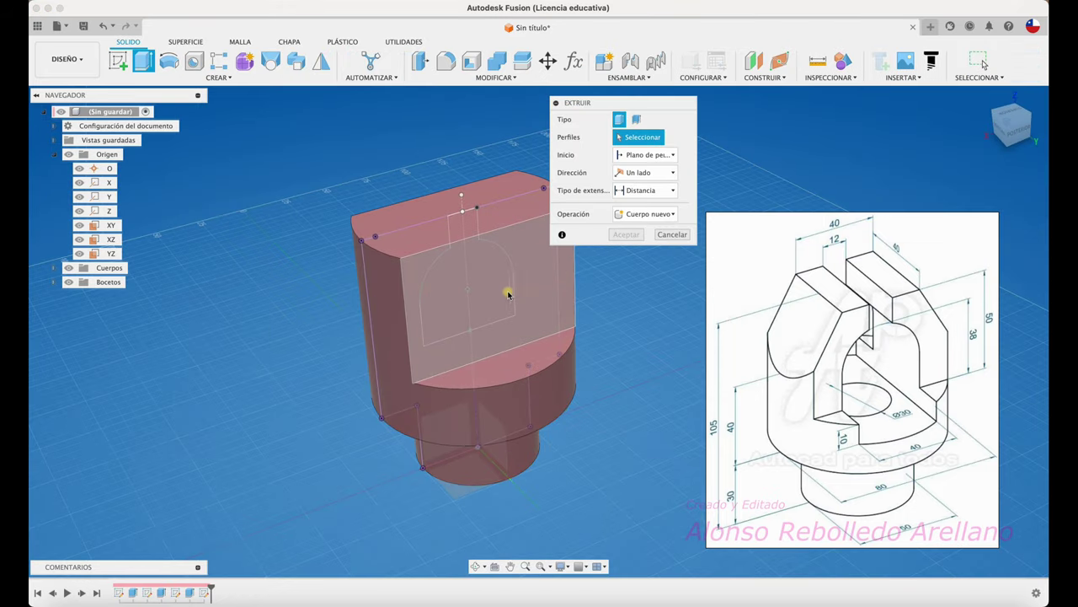
# Cut both slot profiles symmetrically 105.8 mm through the upper block
pyautogui.moveTo(479, 245)
pyautogui.keyDown('shift'); pyautogui.mouseDown(button='middle')
pyautogui.moveTo(444, 329)
pyautogui.moveTo(497, 328)
pyautogui.mouseUp(button='middle'); pyautogui.keyUp('shift')
pyautogui.click(444, 328)
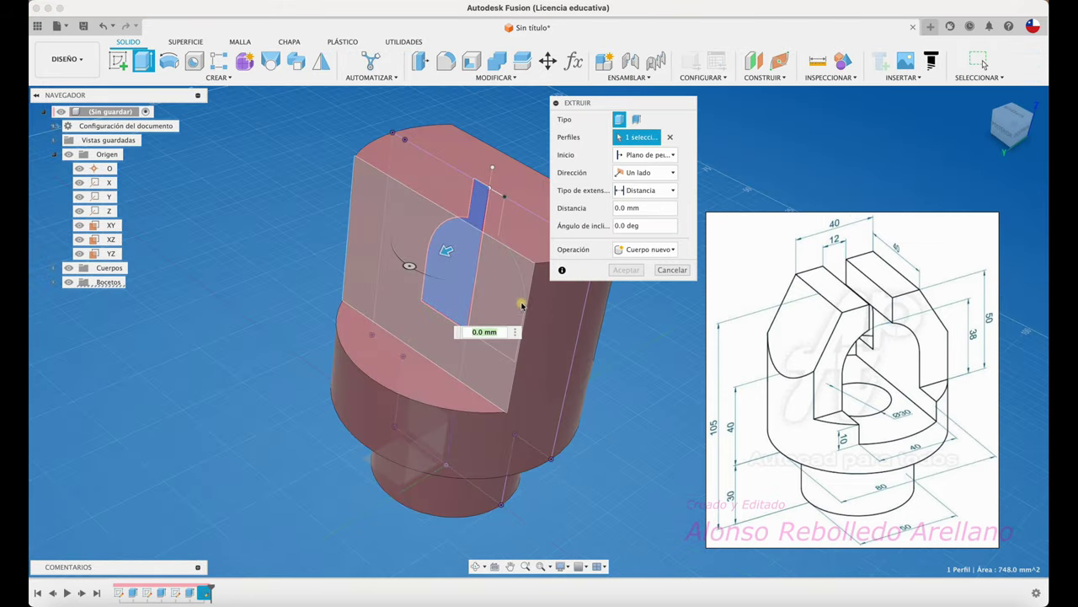
pyautogui.click(498, 221)
pyautogui.keyDown('shift'); pyautogui.moveTo(498, 221); pyautogui.dragTo(474, 313, button='middle'); pyautogui.keyUp('shift')
pyautogui.moveTo(475, 313); pyautogui.dragTo(257, 455)
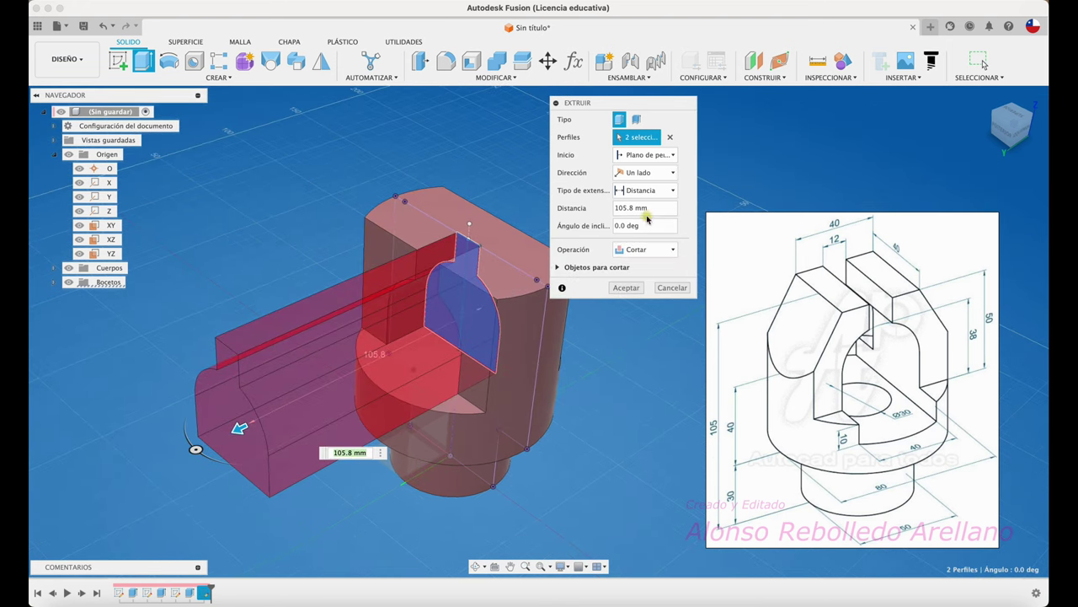
pyautogui.click(662, 172)
pyautogui.click(654, 209)
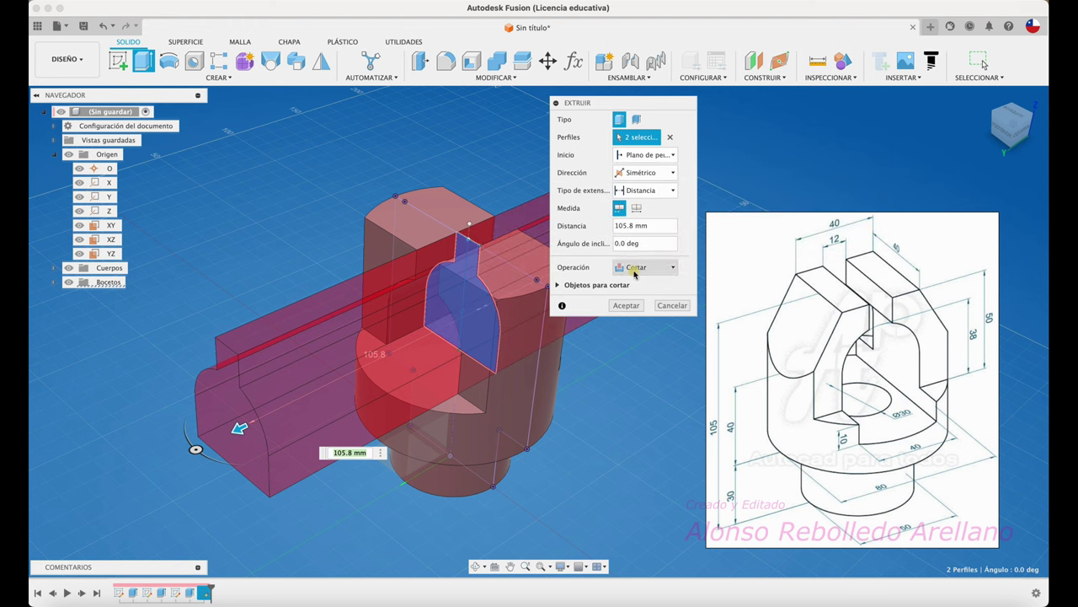
pyautogui.click(627, 305)
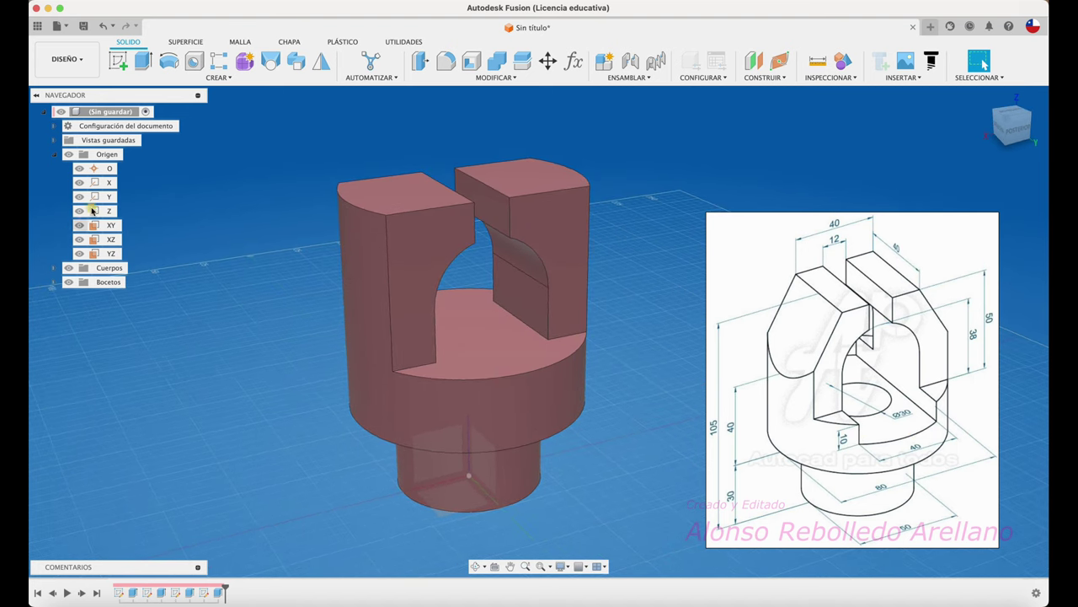
# Start a sketch on the XZ plane and draw a 55 mm vertical construction centre line
pyautogui.click(120, 73)
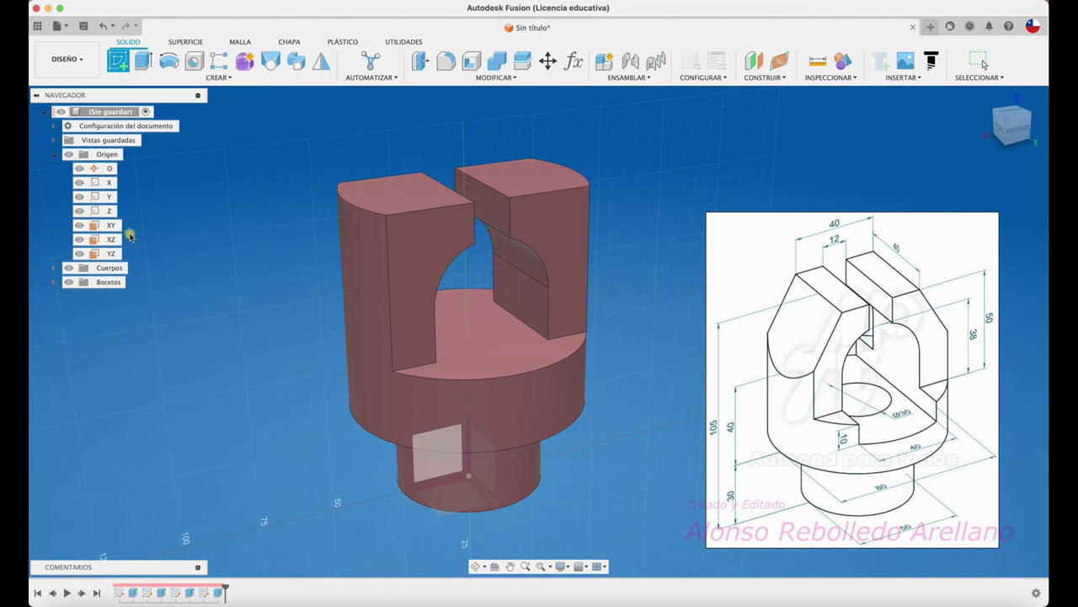
pyautogui.click(423, 473)
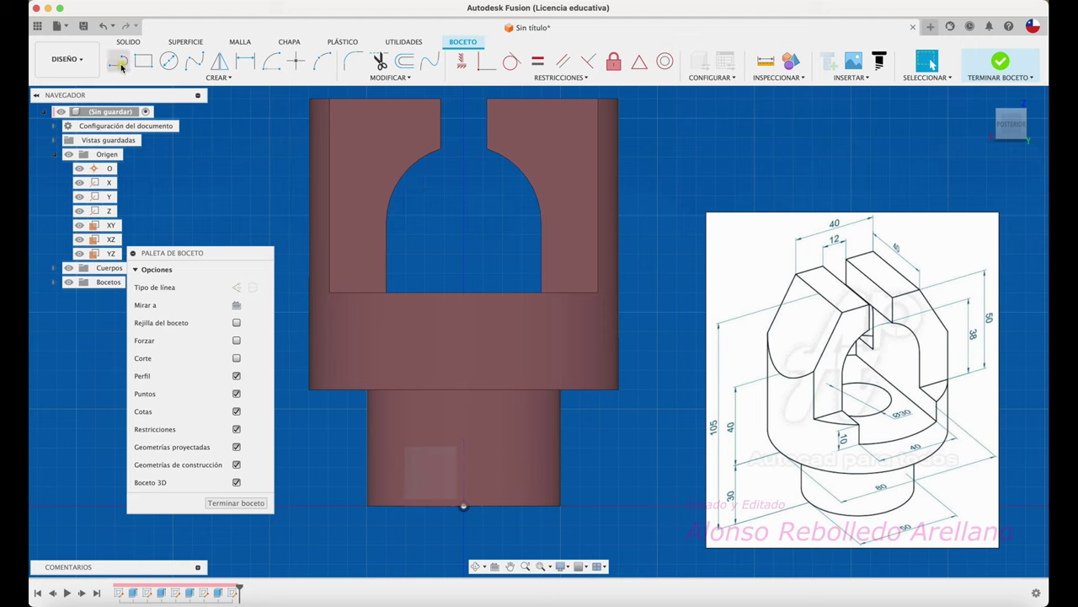
pyautogui.moveTo(121, 62)
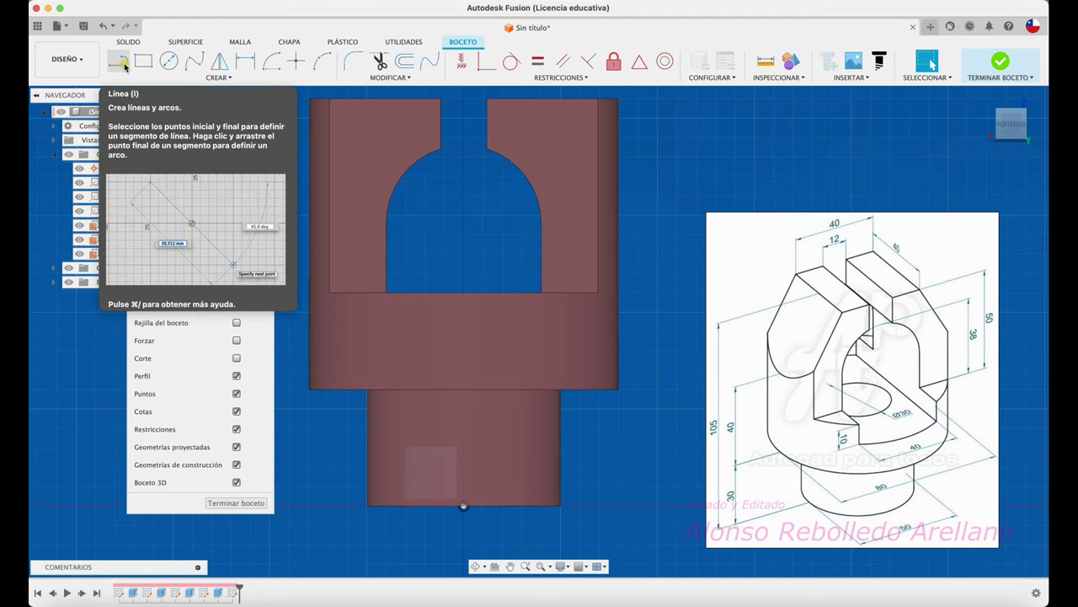
pyautogui.click(124, 65)
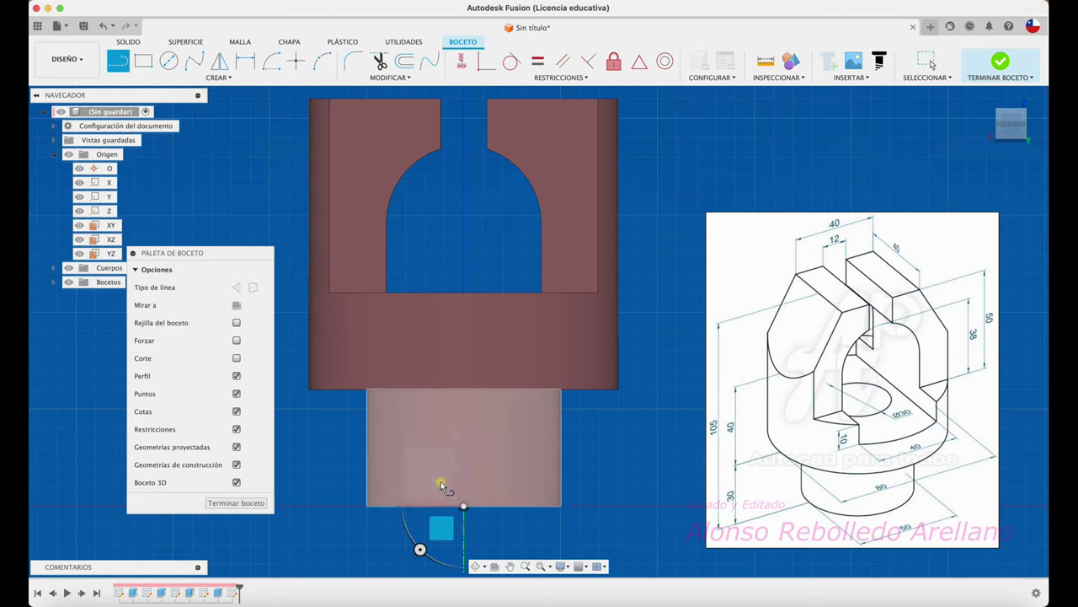
pyautogui.click(463, 505)
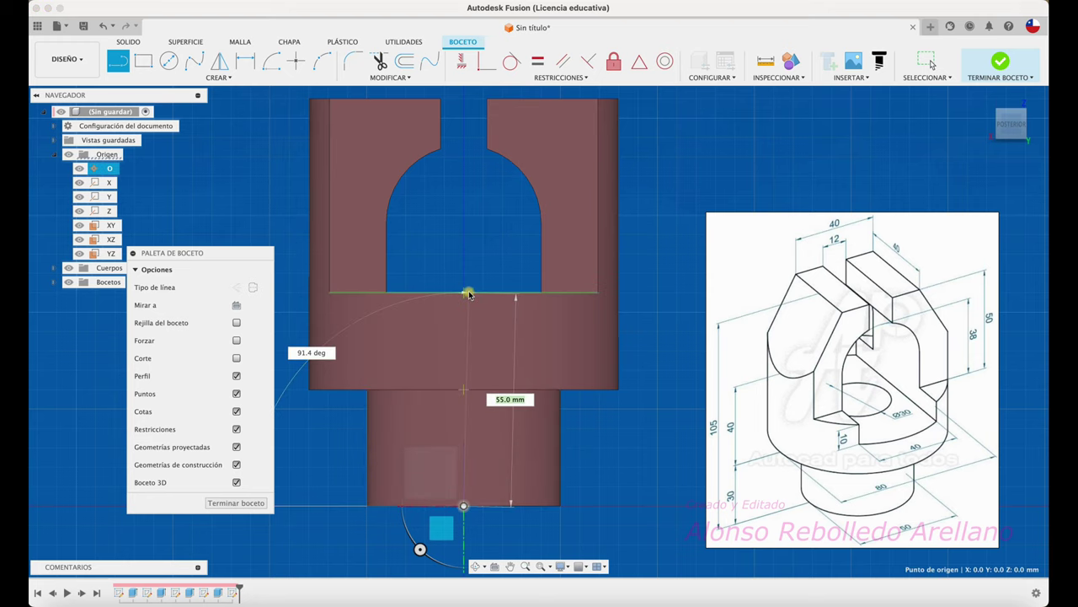
pyautogui.click(465, 293)
pyautogui.press('Escape')
pyautogui.click(462, 311)
pyautogui.click(252, 288)
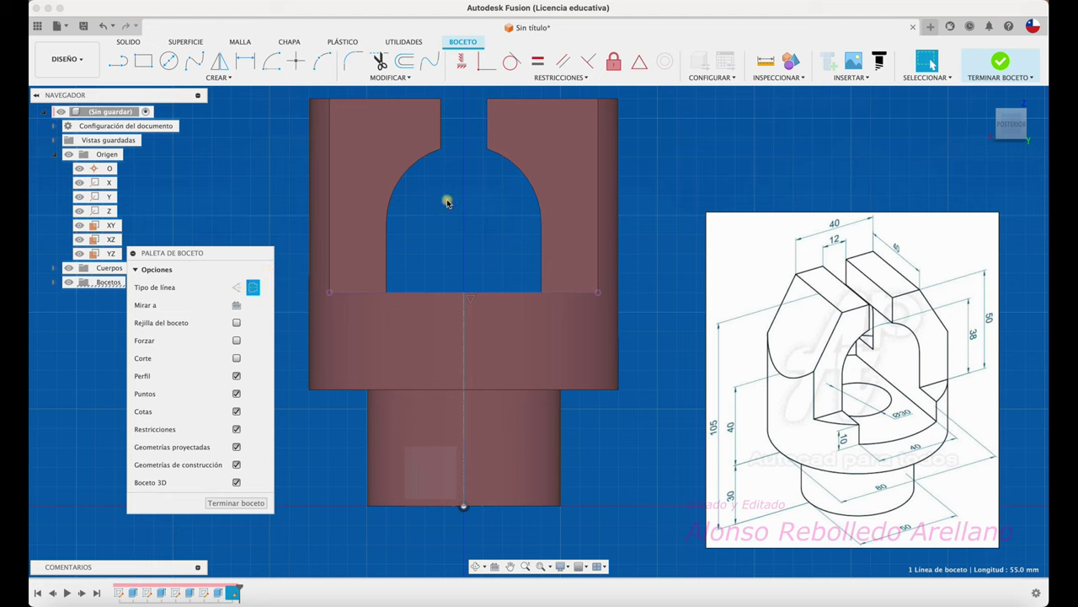
# Draw a rectangle from the centre line's top and dimension it 10 mm tall, 20 mm wide
pyautogui.click(463, 292)
pyautogui.press('Escape')
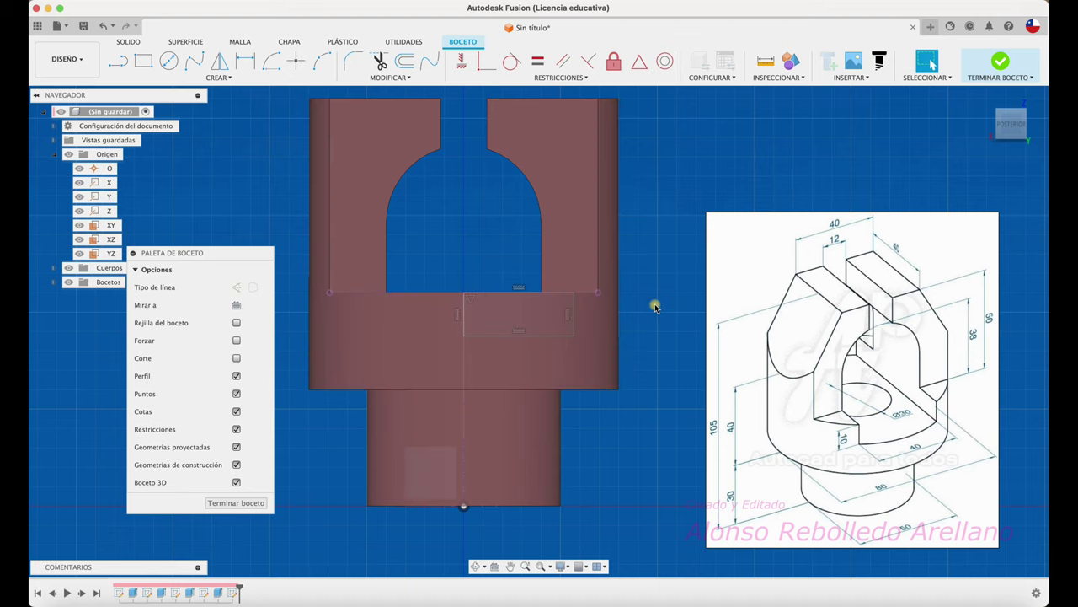
pyautogui.press('r')
pyautogui.click(574, 317)
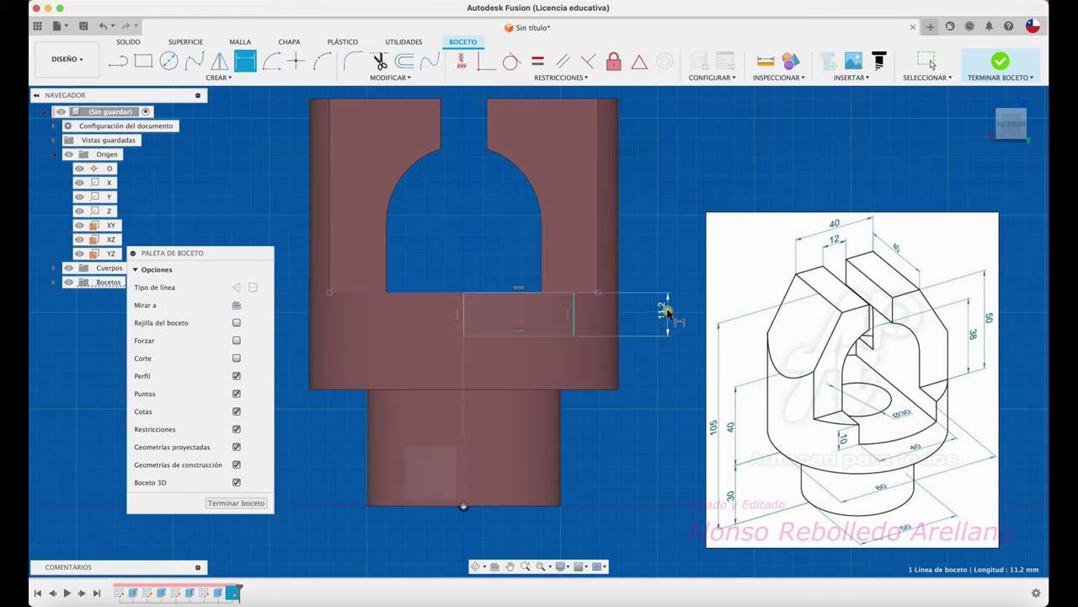
pyautogui.click(661, 310)
pyautogui.write('10')
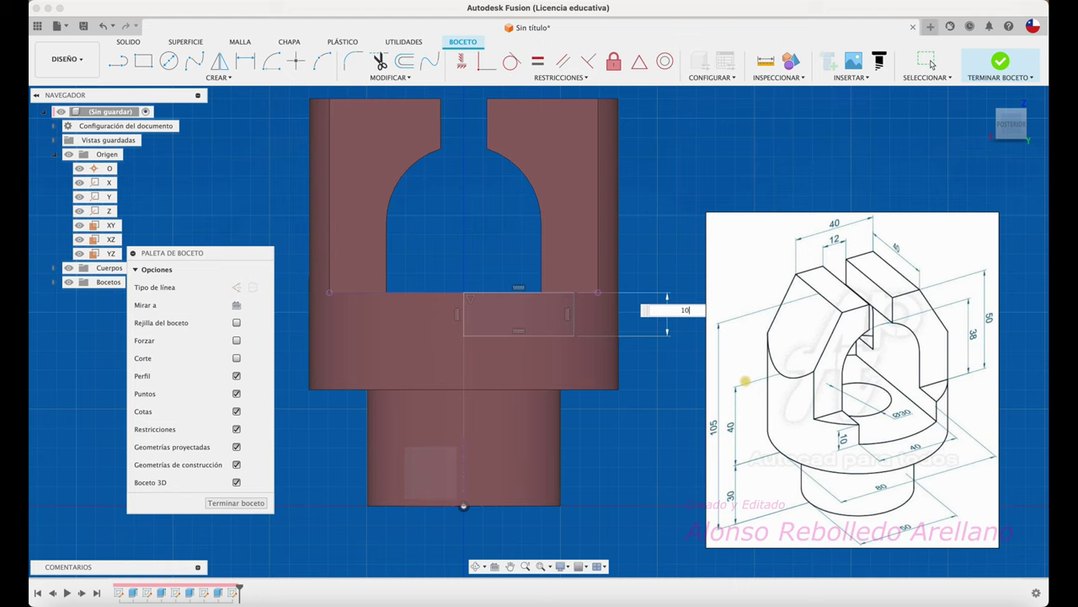
pyautogui.press('Return')
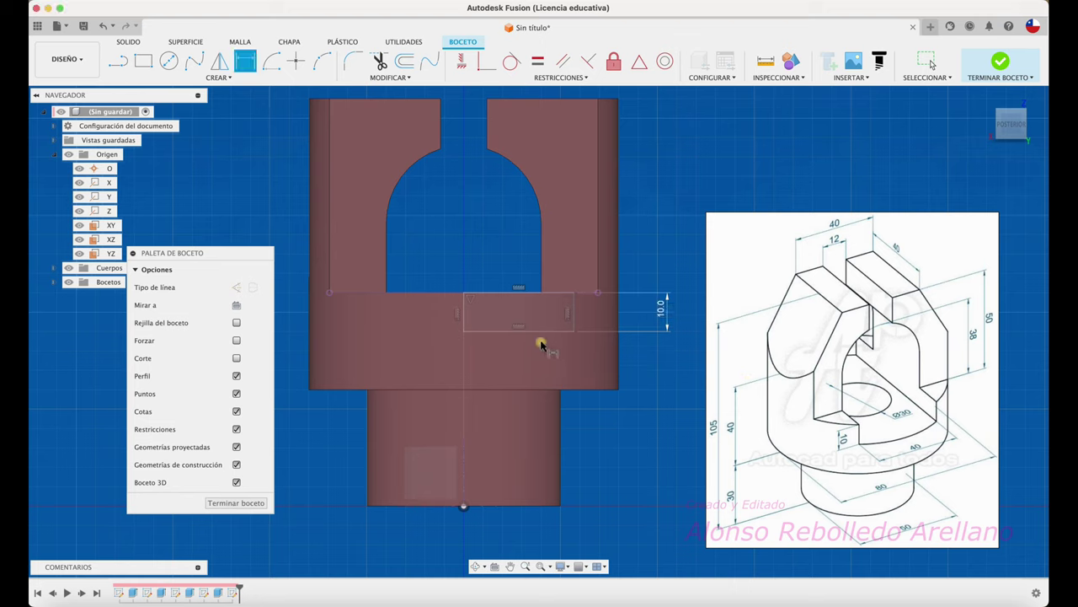
pyautogui.click(545, 332)
pyautogui.click(619, 459)
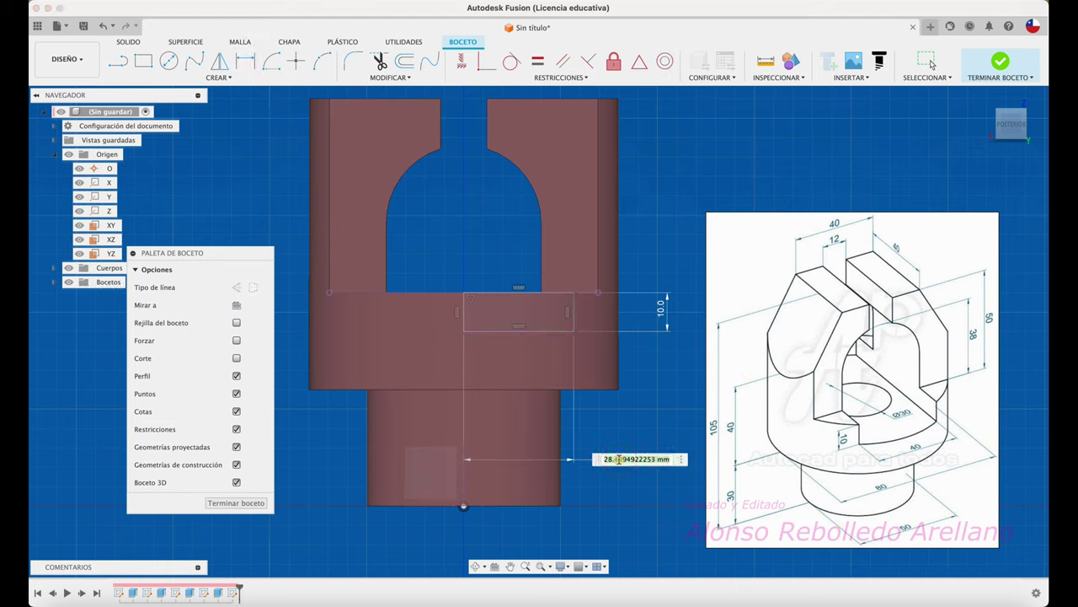
pyautogui.write('20')
pyautogui.press('Return')
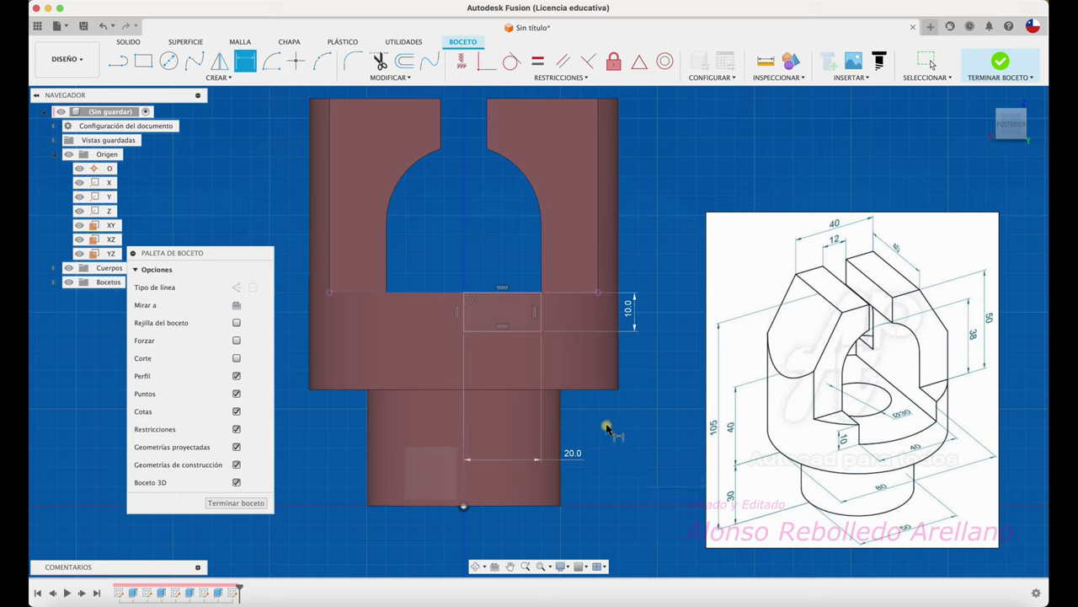
# Attempt a mirror of the rectangle's edges, then cancel it
pyautogui.click(221, 67)
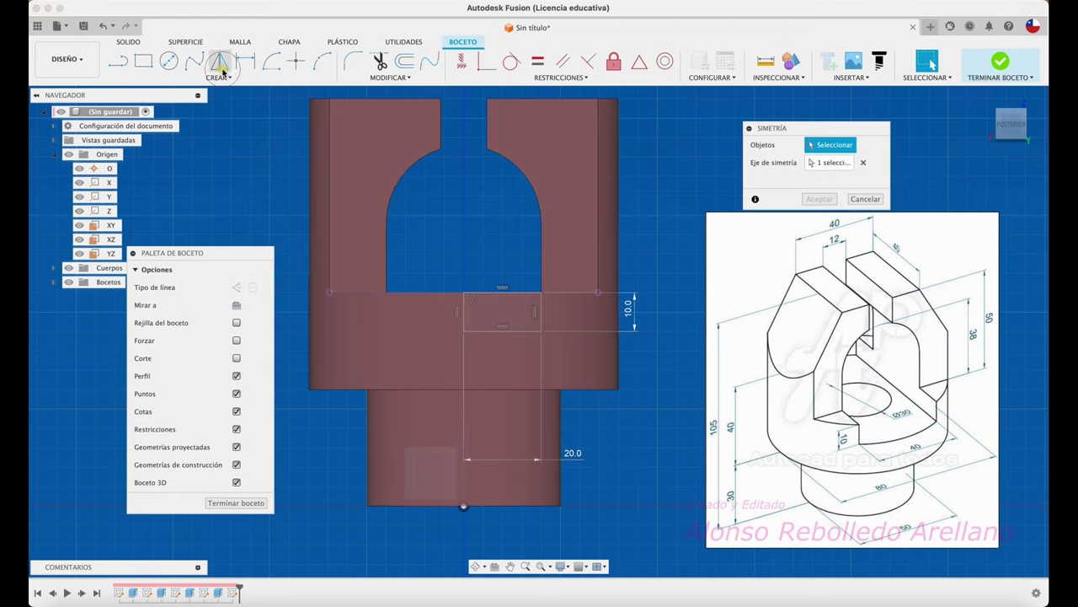
pyautogui.click(503, 293)
pyautogui.click(541, 314)
pyautogui.click(522, 331)
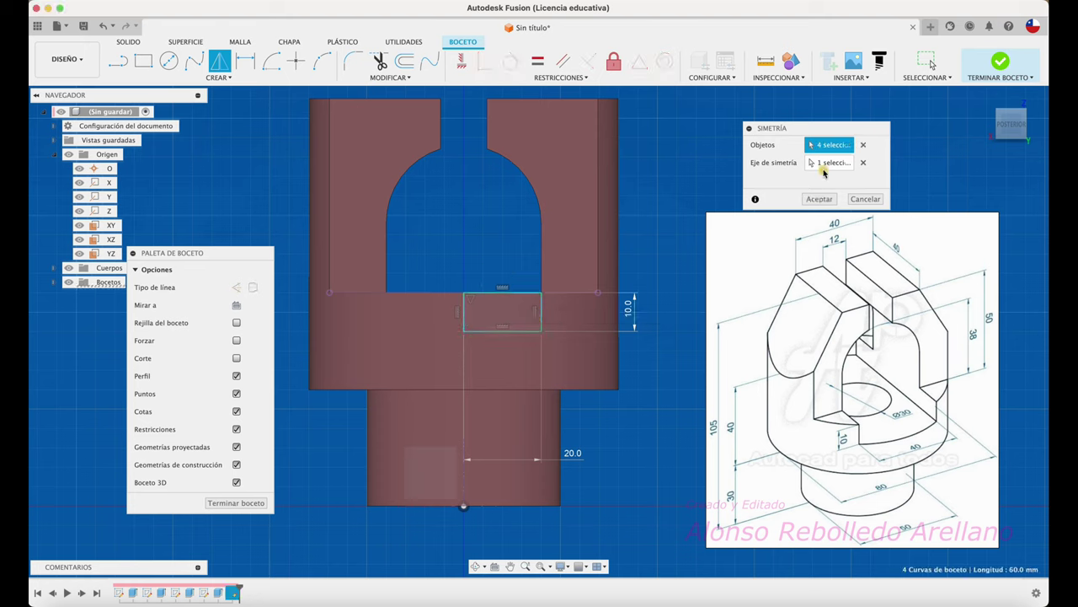
pyautogui.click(824, 165)
pyautogui.click(464, 385)
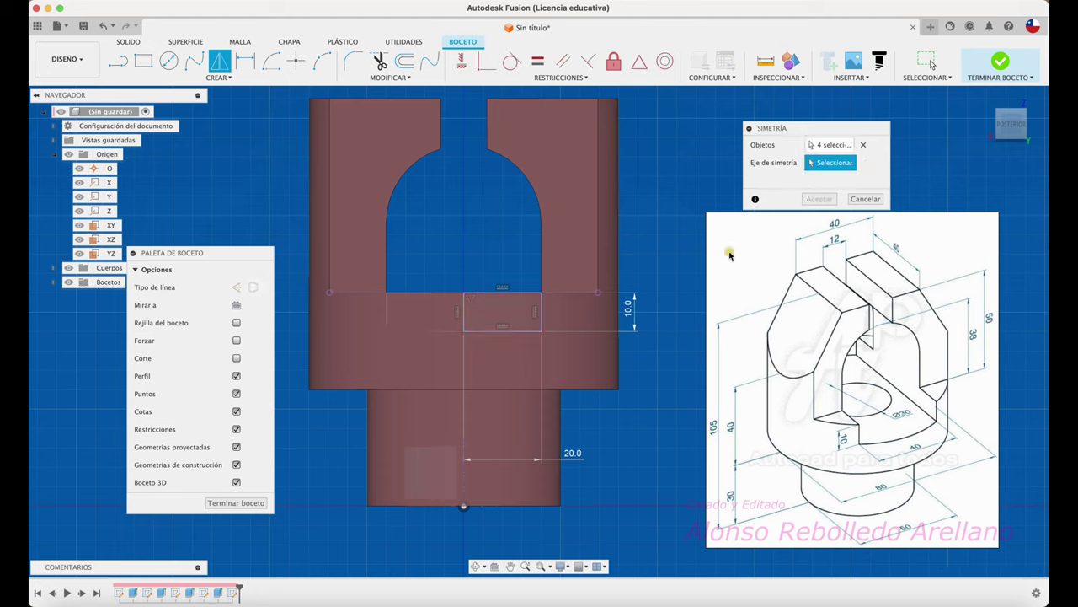
pyautogui.click(830, 145)
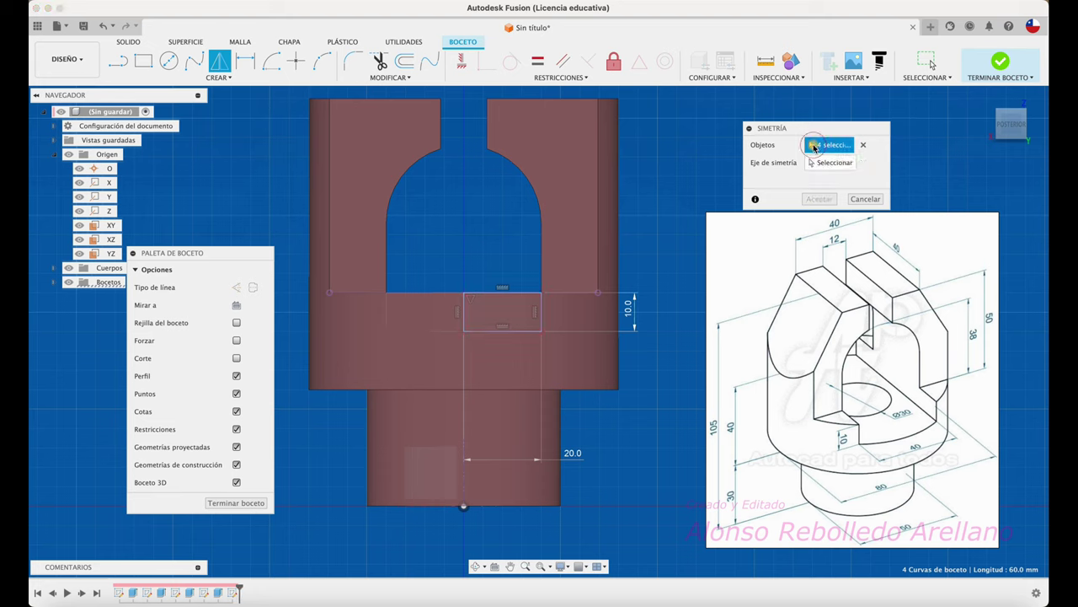
pyautogui.click(503, 294)
pyautogui.click(866, 198)
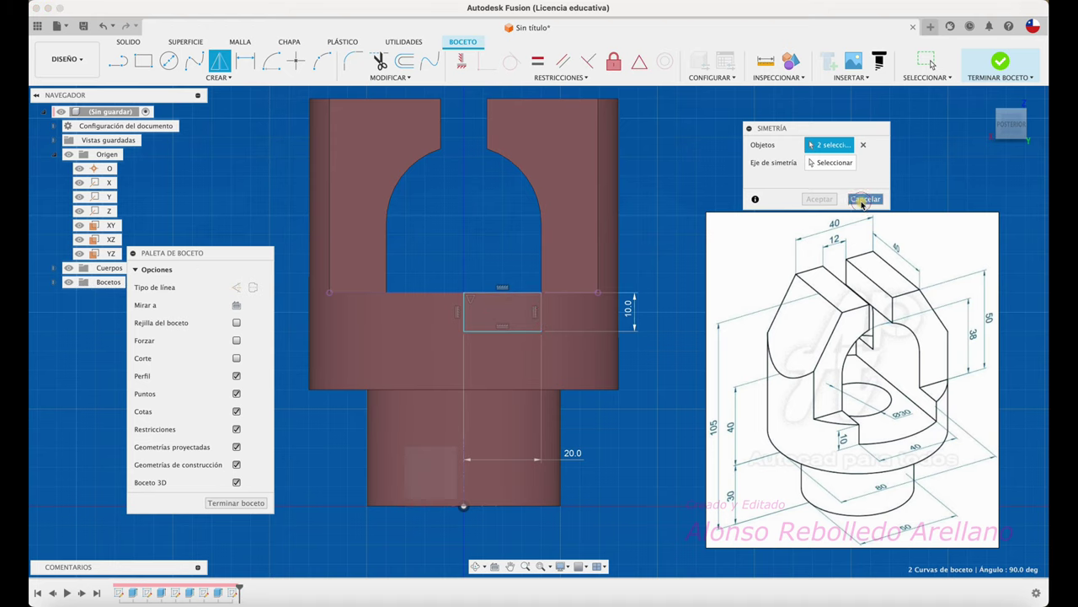
# Mirror the rectangle's right, bottom and top edges across the centre line and finish the sketch
pyautogui.click(222, 63)
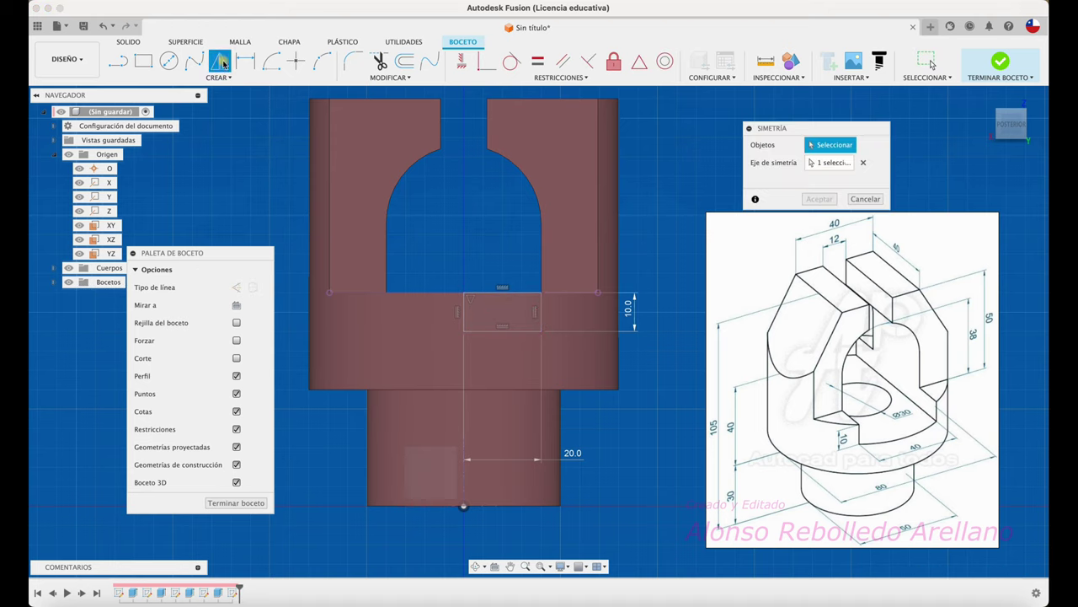
pyautogui.click(543, 321)
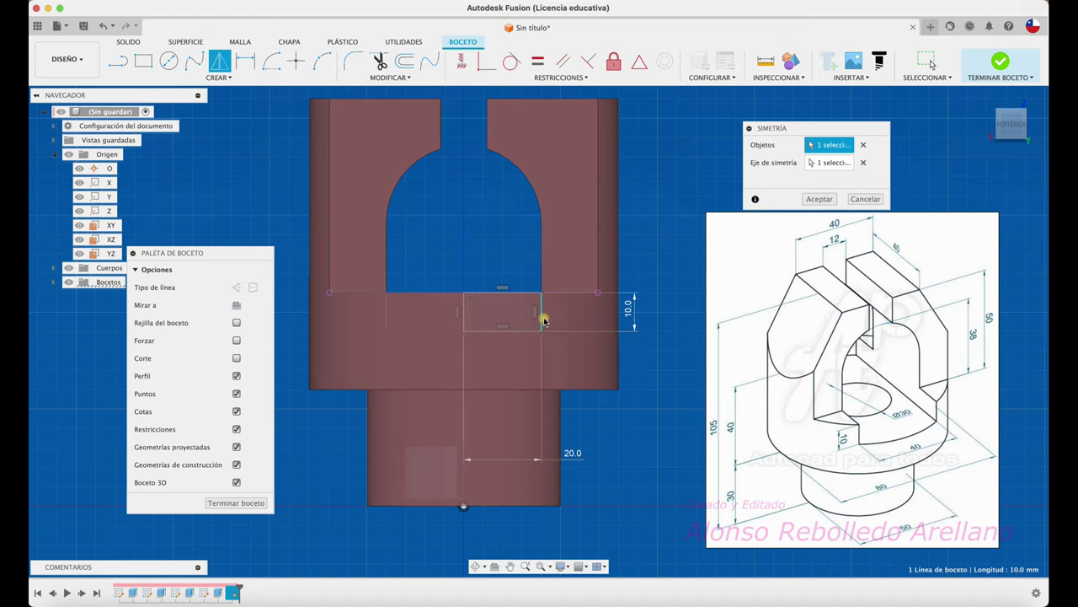
pyautogui.click(519, 331)
pyautogui.click(506, 293)
pyautogui.click(809, 199)
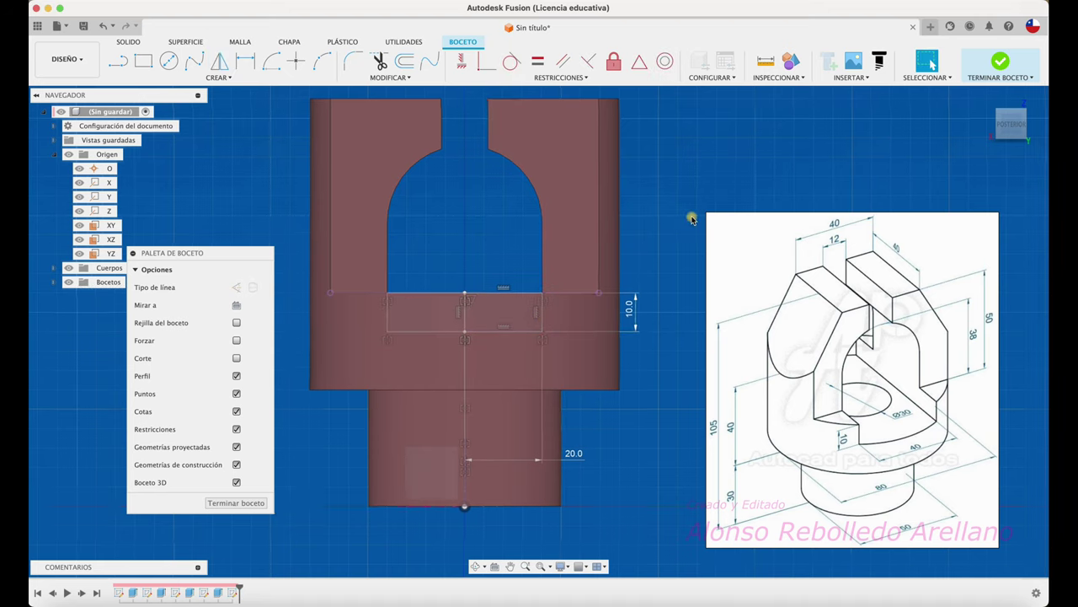
pyautogui.press('e')
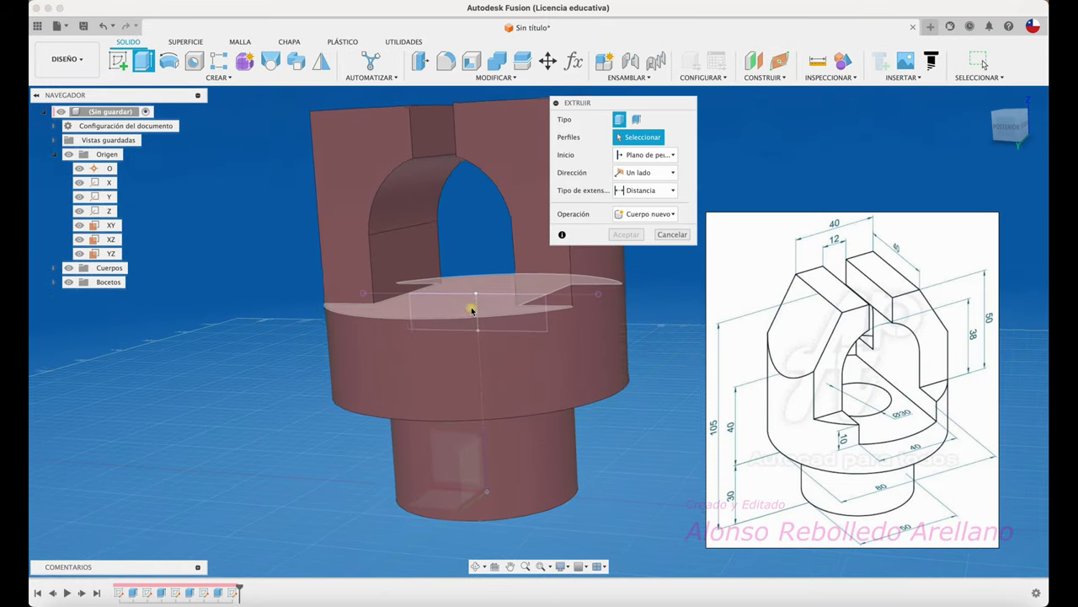
# Cut both slot profiles symmetrically 119.2 mm through the part to form the 10 mm channel
pyautogui.click(426, 325)
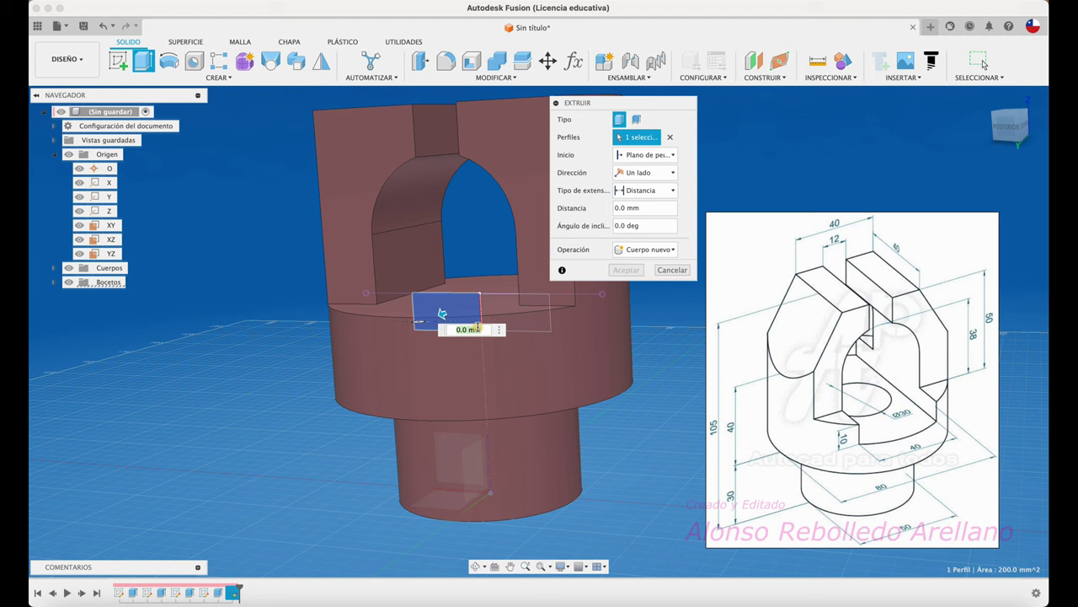
pyautogui.click(536, 326)
pyautogui.moveTo(494, 337)
pyautogui.mouseDown()
pyautogui.moveTo(270, 492)
pyautogui.moveTo(278, 477)
pyautogui.mouseUp()
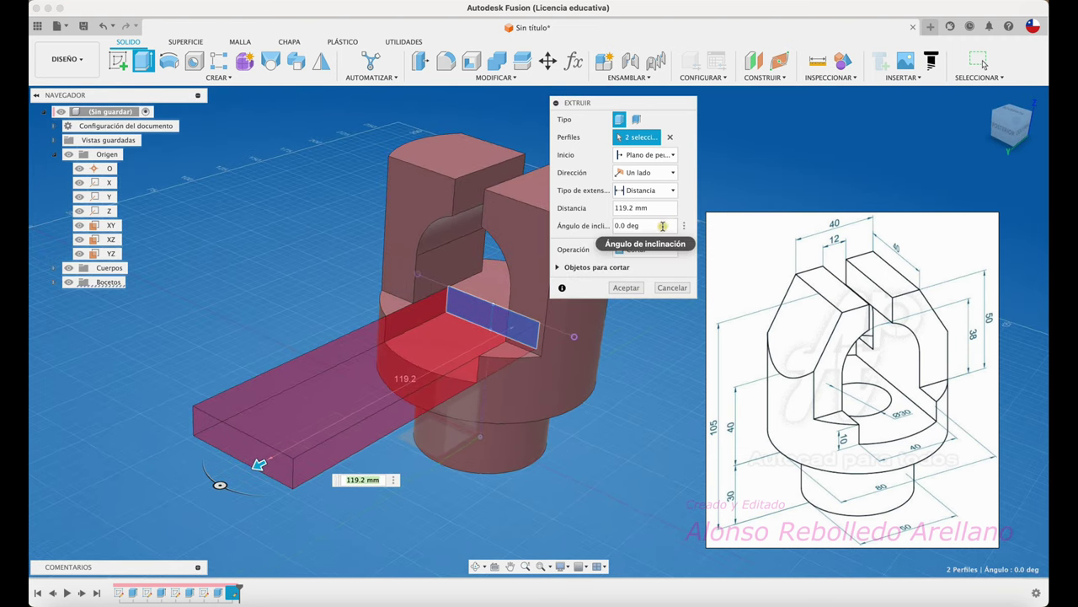
pyautogui.click(669, 172)
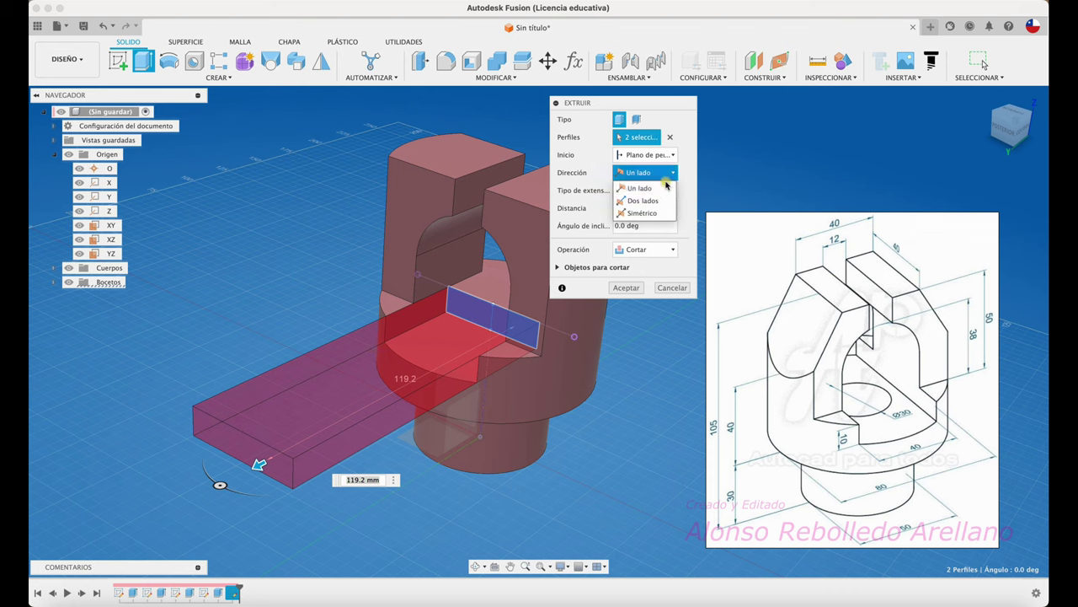
pyautogui.click(657, 214)
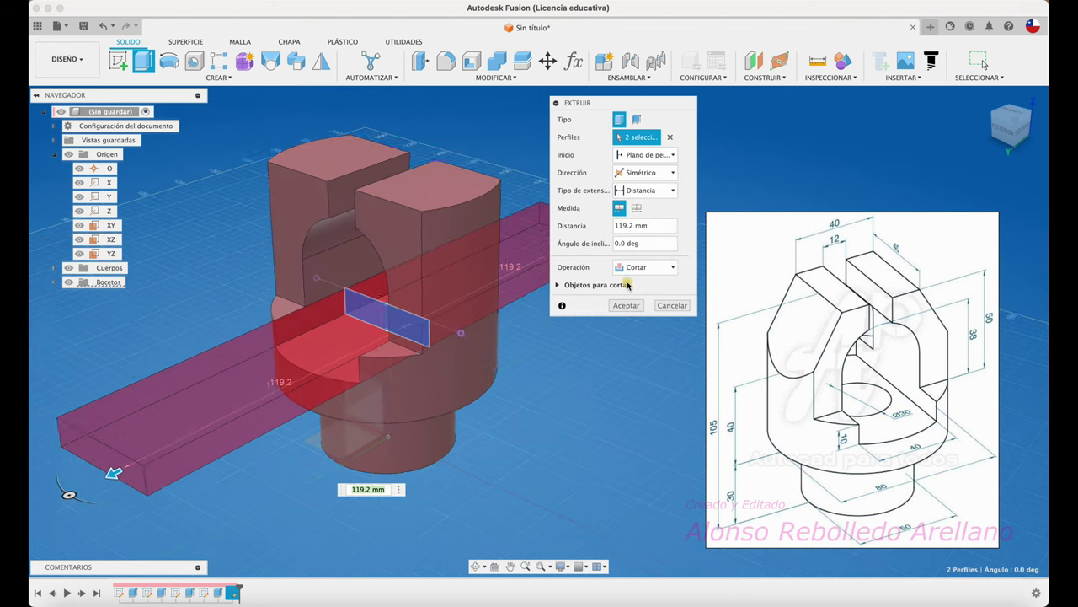
pyautogui.click(626, 305)
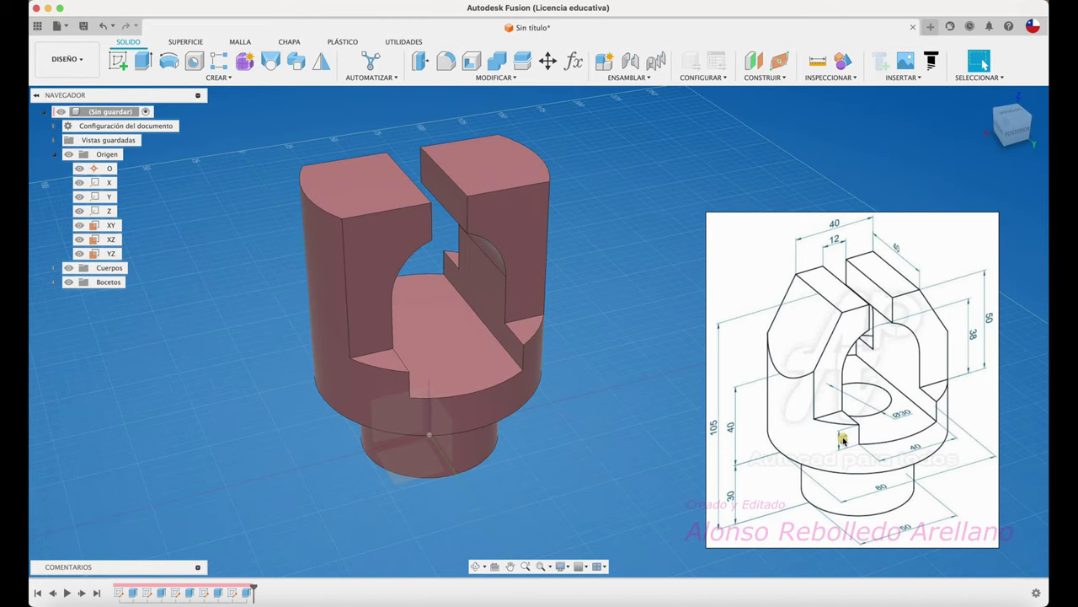
pyautogui.moveTo(546, 415)
pyautogui.keyDown('shift'); pyautogui.mouseDown(button='middle')
pyautogui.moveTo(520, 397)
pyautogui.moveTo(438, 397)
pyautogui.moveTo(451, 518)
pyautogui.moveTo(429, 470)
pyautogui.moveTo(497, 435)
pyautogui.mouseUp(button='middle'); pyautogui.keyUp('shift')
# Sketch a 30 mm circle centred on the origin on the cylinder's end face
pyautogui.press('s')
pyautogui.moveTo(516, 387)
pyautogui.keyDown('shift'); pyautogui.mouseDown(button='middle')
pyautogui.moveTo(498, 436)
pyautogui.moveTo(534, 435)
pyautogui.mouseUp(button='middle'); pyautogui.keyUp('shift')
pyautogui.click(534, 435)
pyautogui.press('c')
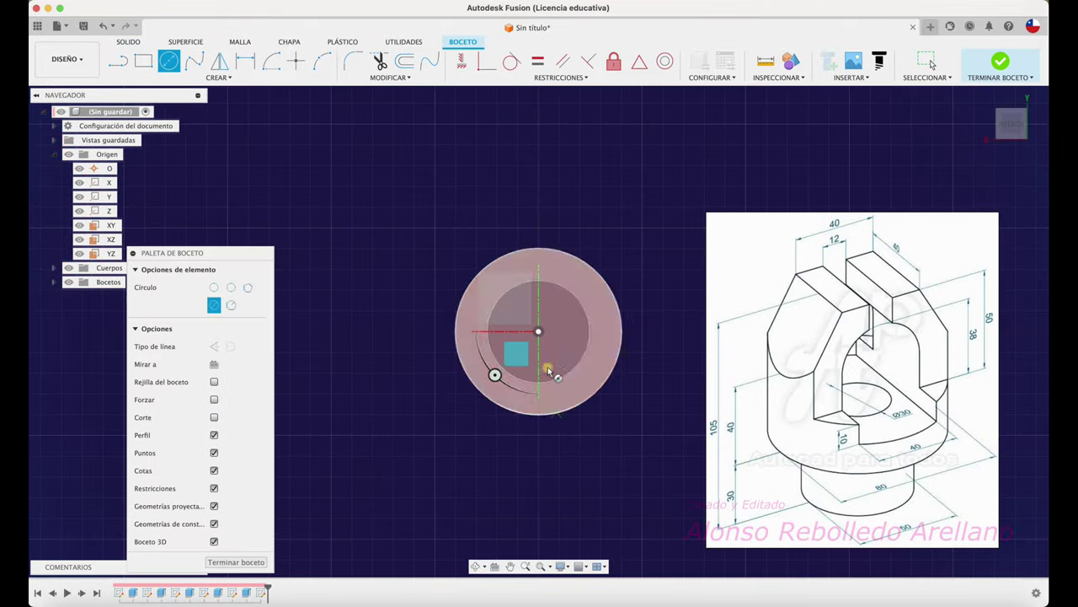
pyautogui.click(539, 332)
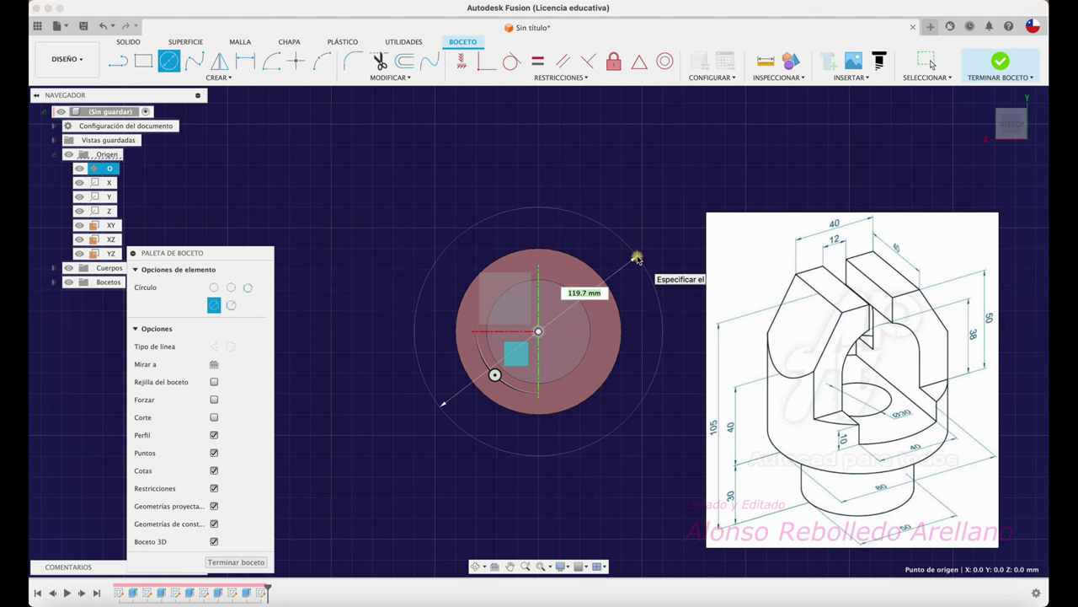
pyautogui.press('Return')
pyautogui.press('Escape')
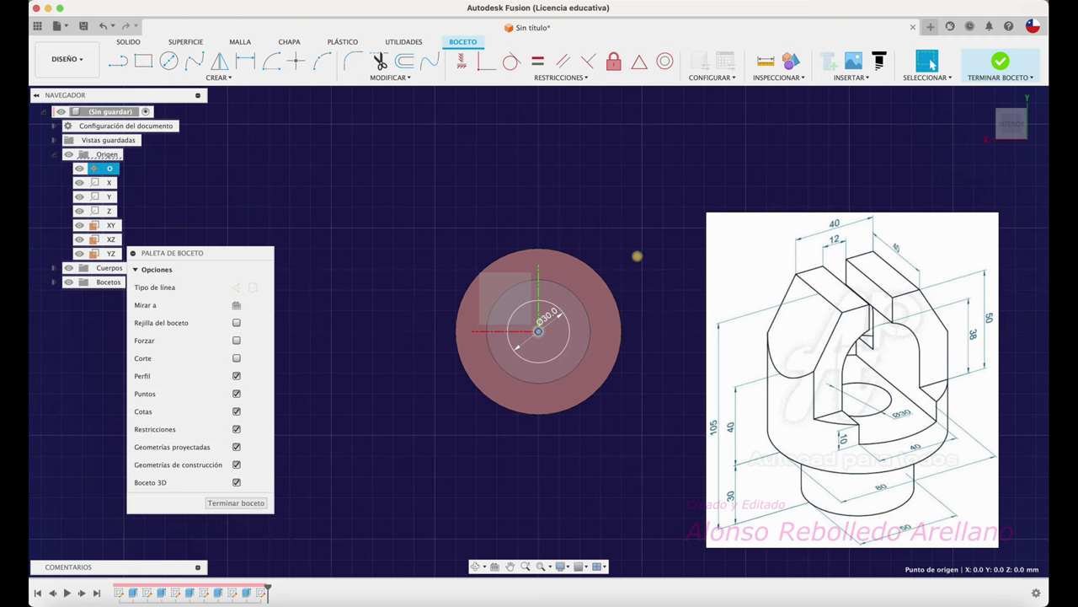
# Cut the 30 mm circle about 69.6 mm up through the base into the slotted block
pyautogui.press('e')
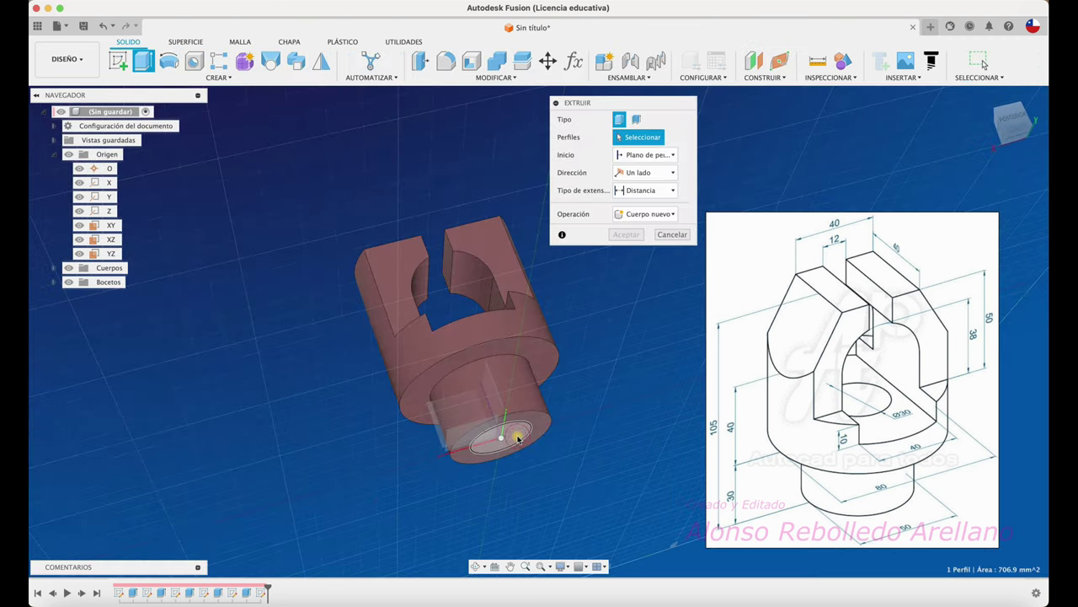
pyautogui.click(506, 447)
pyautogui.moveTo(507, 446)
pyautogui.mouseDown()
pyautogui.moveTo(448, 309)
pyautogui.moveTo(461, 225)
pyautogui.mouseUp()
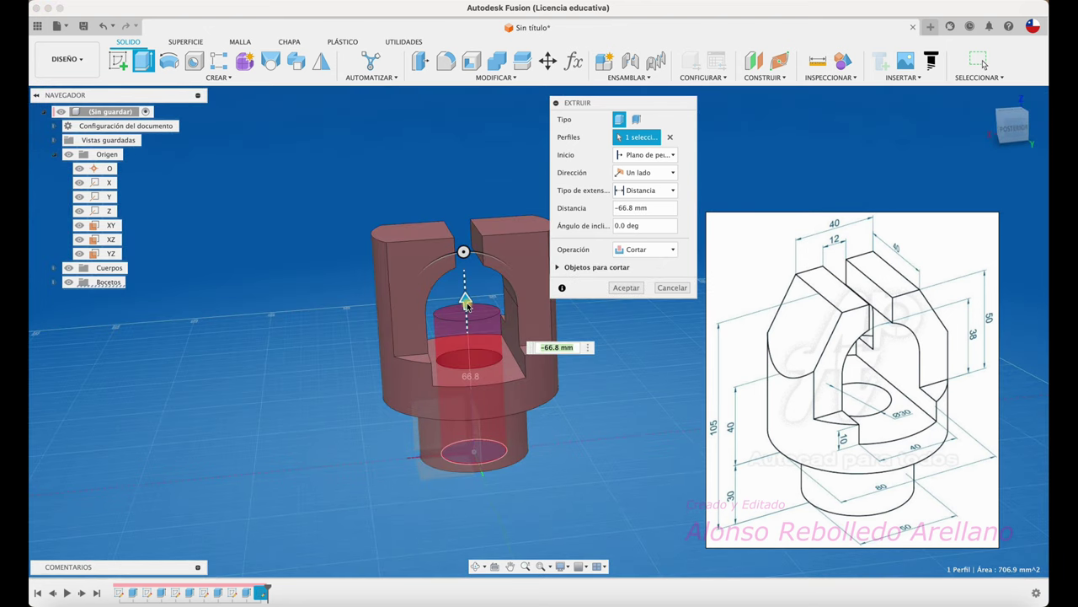
pyautogui.moveTo(461, 226); pyautogui.dragTo(470, 295)
pyautogui.scroll(3, 468, 295)
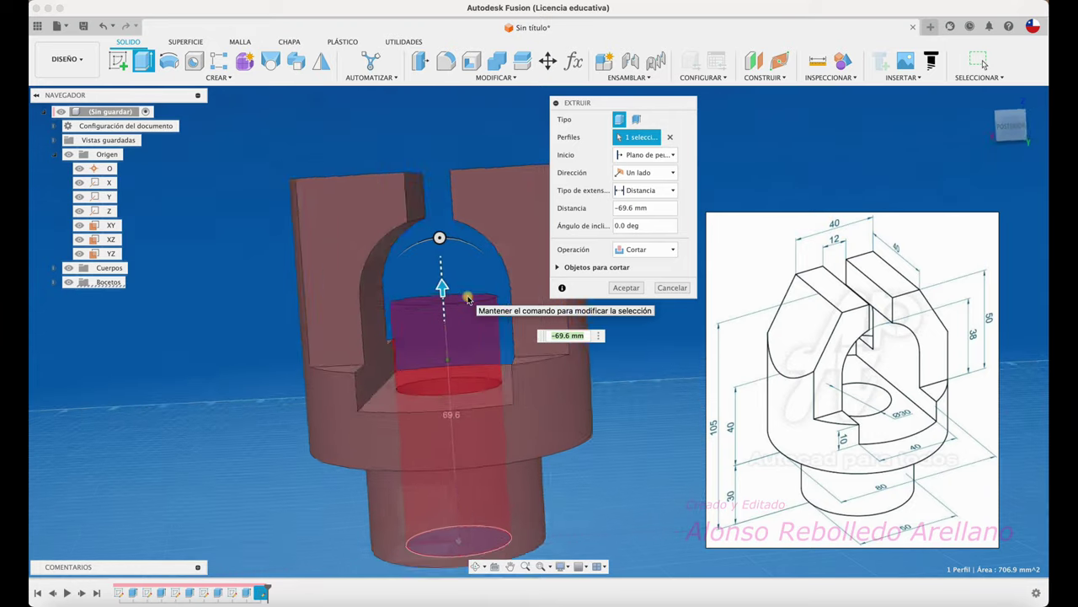
pyautogui.click(626, 289)
pyautogui.press('F6')
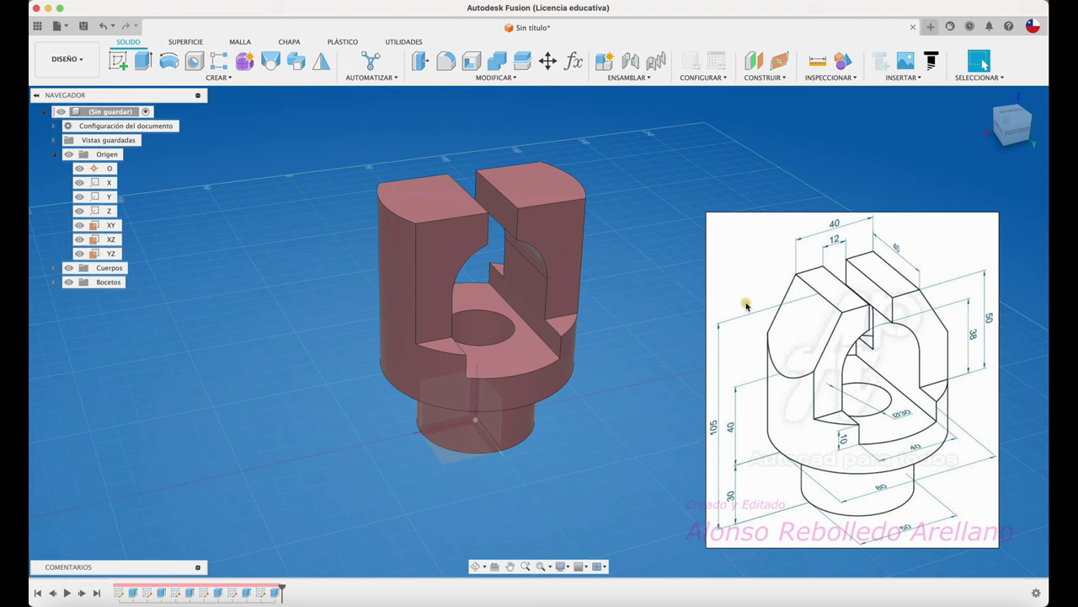
# Start a new sketch on the XZ origin plane
pyautogui.keyDown('shift'); pyautogui.moveTo(689, 282); pyautogui.dragTo(632, 235, button='middle'); pyautogui.keyUp('shift')
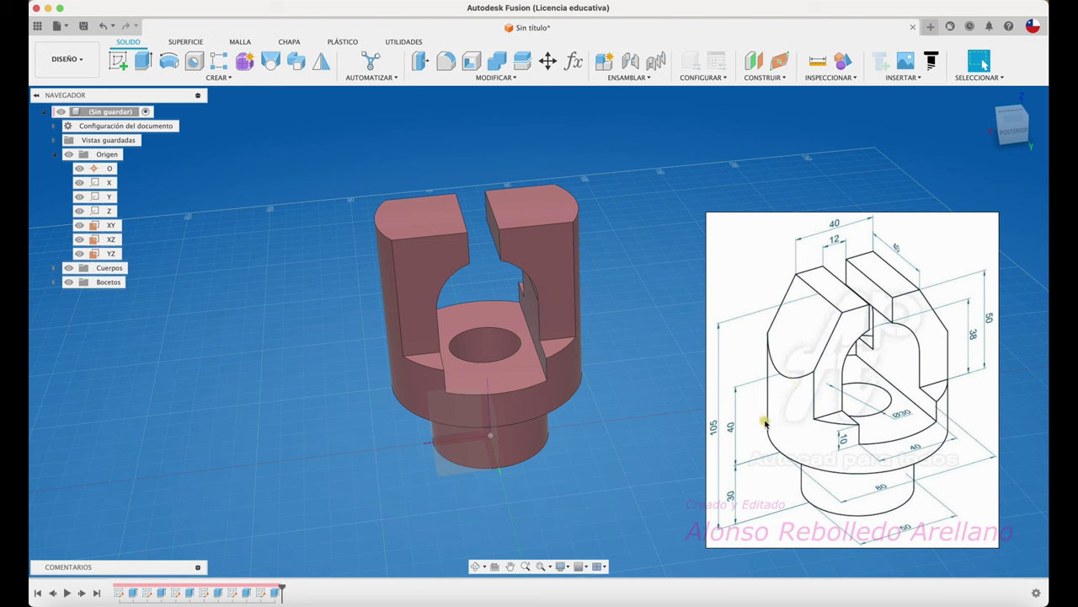
pyautogui.moveTo(782, 379)
pyautogui.keyDown('shift'); pyautogui.mouseDown(button='middle')
pyautogui.moveTo(379, 303)
pyautogui.moveTo(157, 150)
pyautogui.moveTo(92, 64)
pyautogui.mouseUp(button='middle'); pyautogui.keyUp('shift')
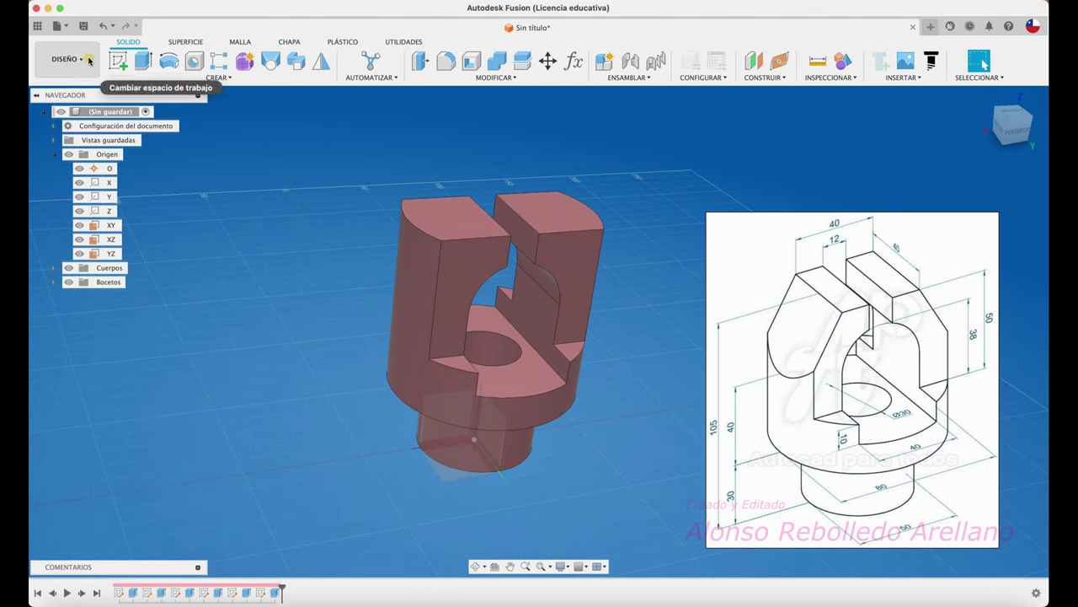
pyautogui.click(116, 64)
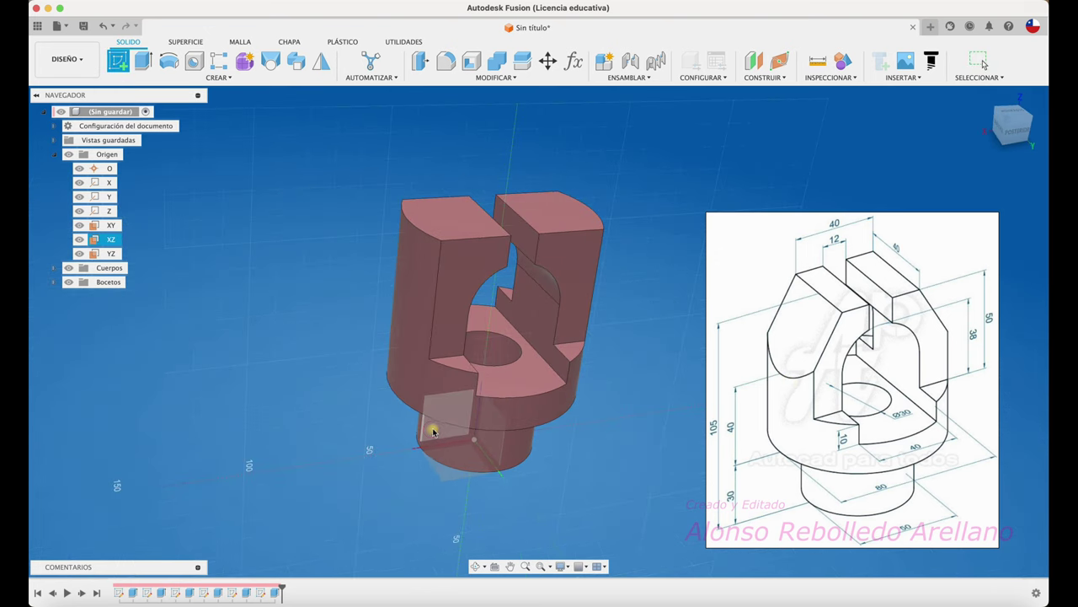
pyautogui.click(433, 431)
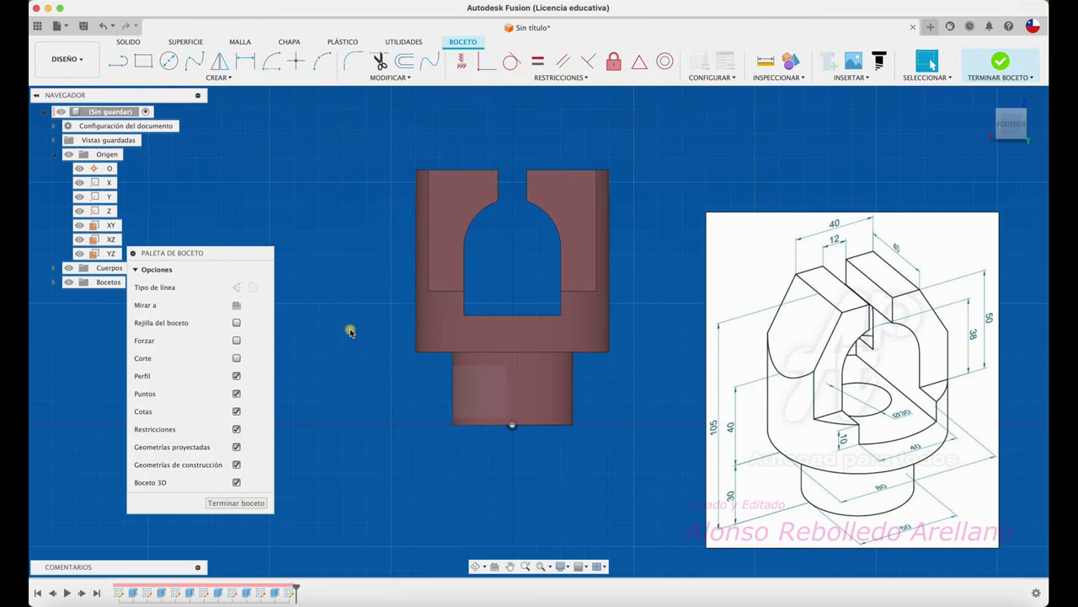
# Project the whole solid body's outline into the XZ sketch as reference geometry
pyautogui.press('p')
pyautogui.click(583, 265)
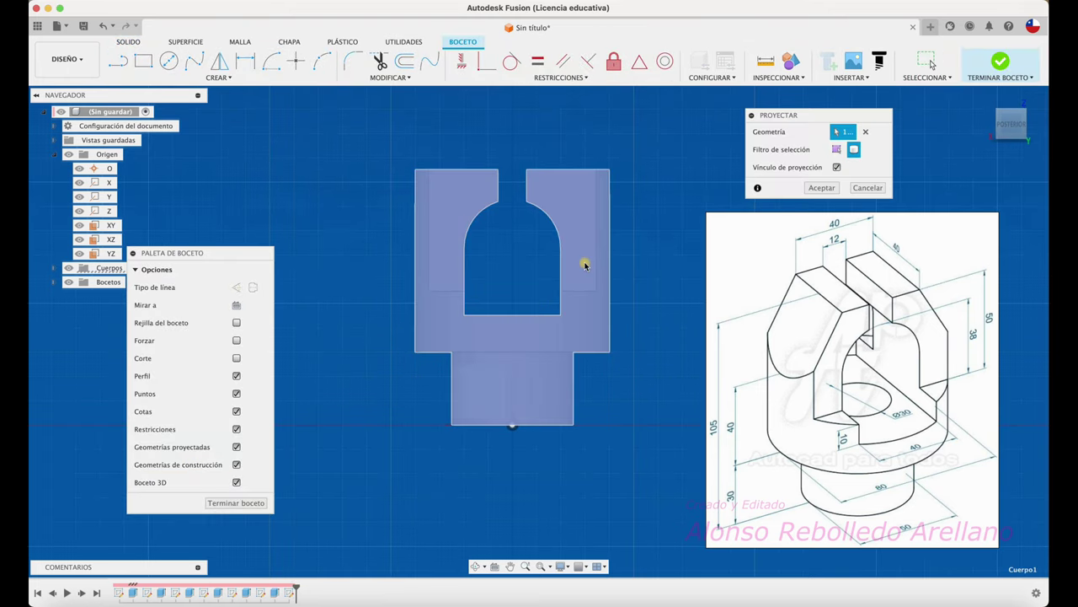
pyautogui.click(821, 188)
pyautogui.scroll(1, 640, 122)
pyautogui.scroll(1, 640, 122)
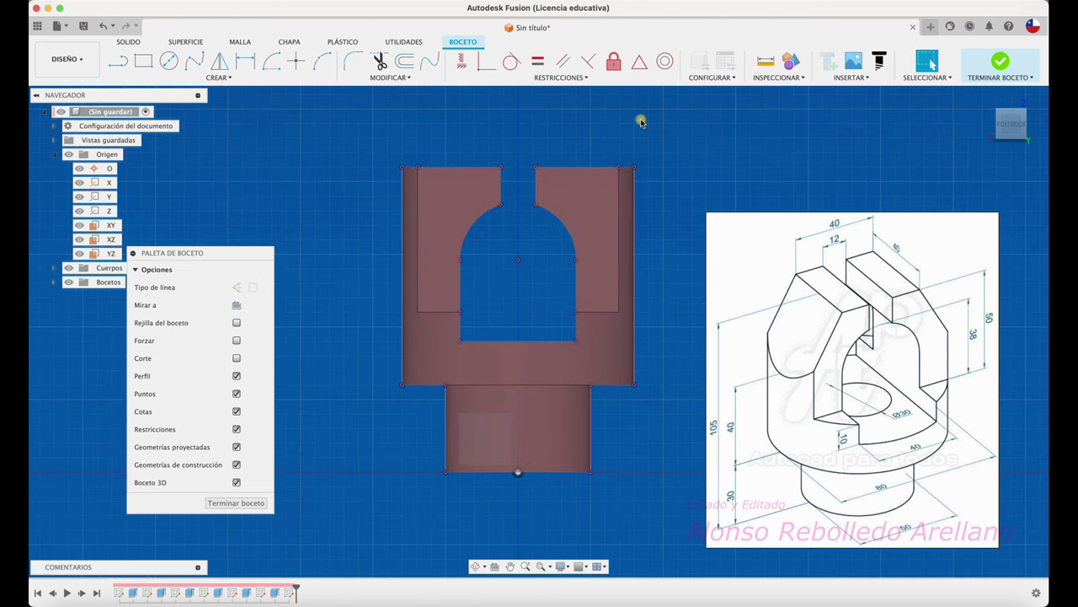
pyautogui.scroll(1, 641, 122)
pyautogui.scroll(2, 640, 122)
pyautogui.press('l')
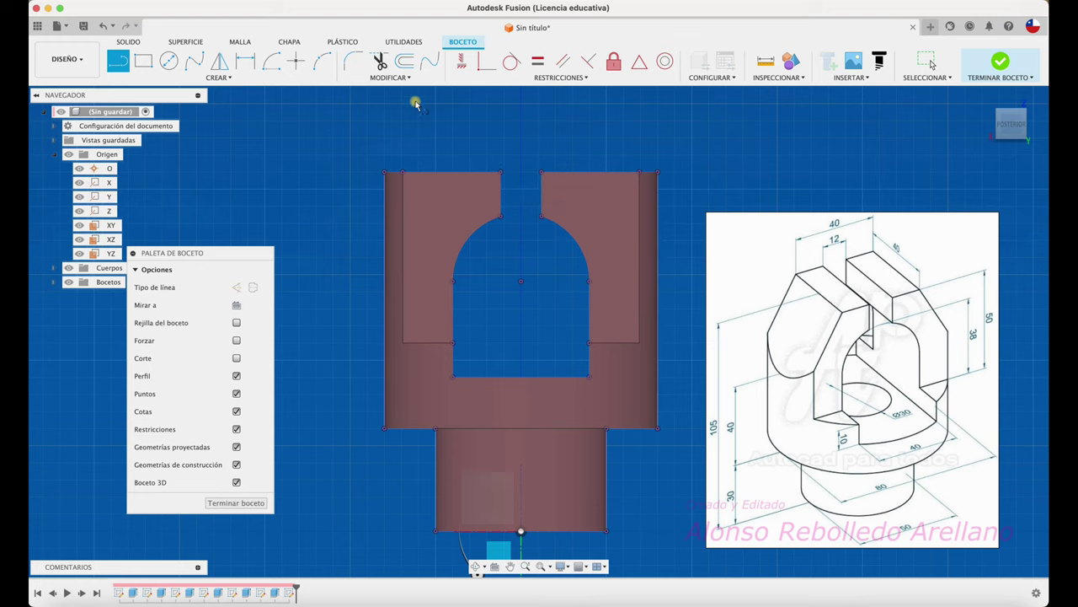
pyautogui.click(295, 61)
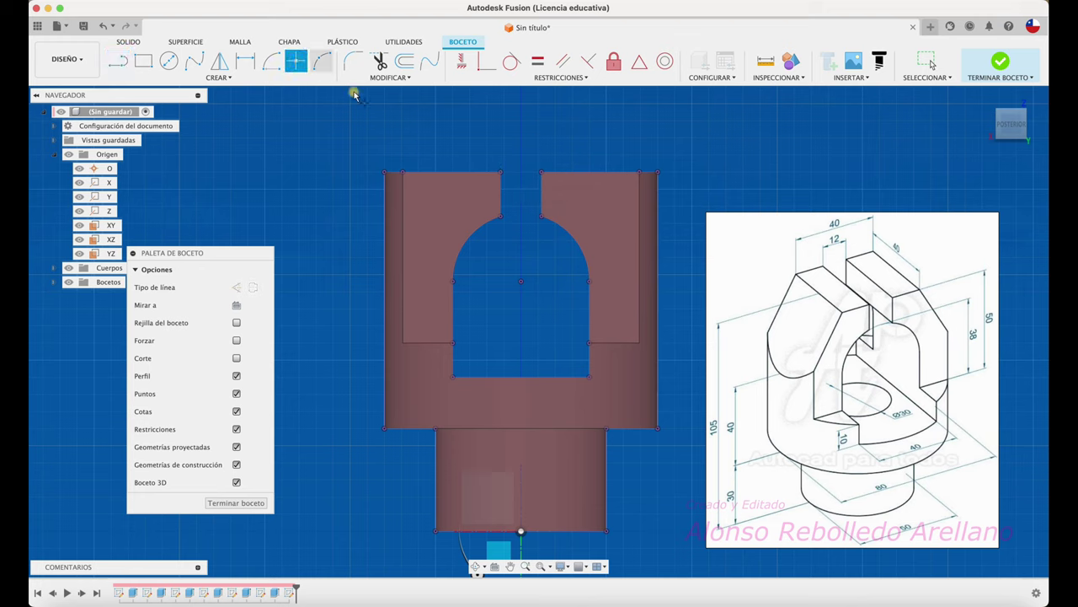
# Dimension the top-edge point 20 mm from the slot corner
pyautogui.press('Escape')
pyautogui.press('d')
pyautogui.click(440, 173)
pyautogui.press('Escape')
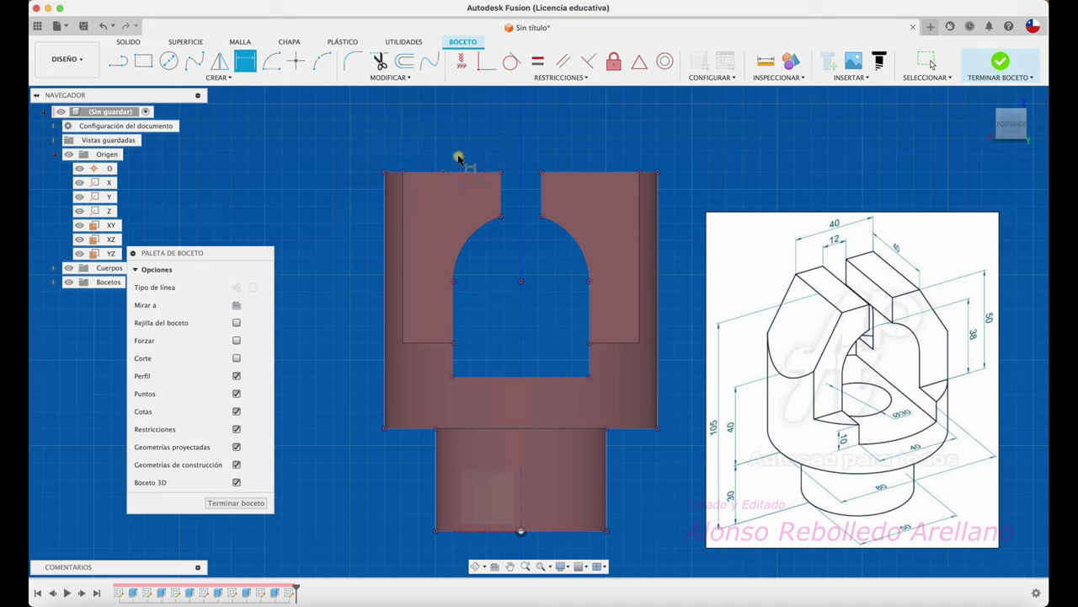
pyautogui.click(446, 173)
pyautogui.click(500, 171)
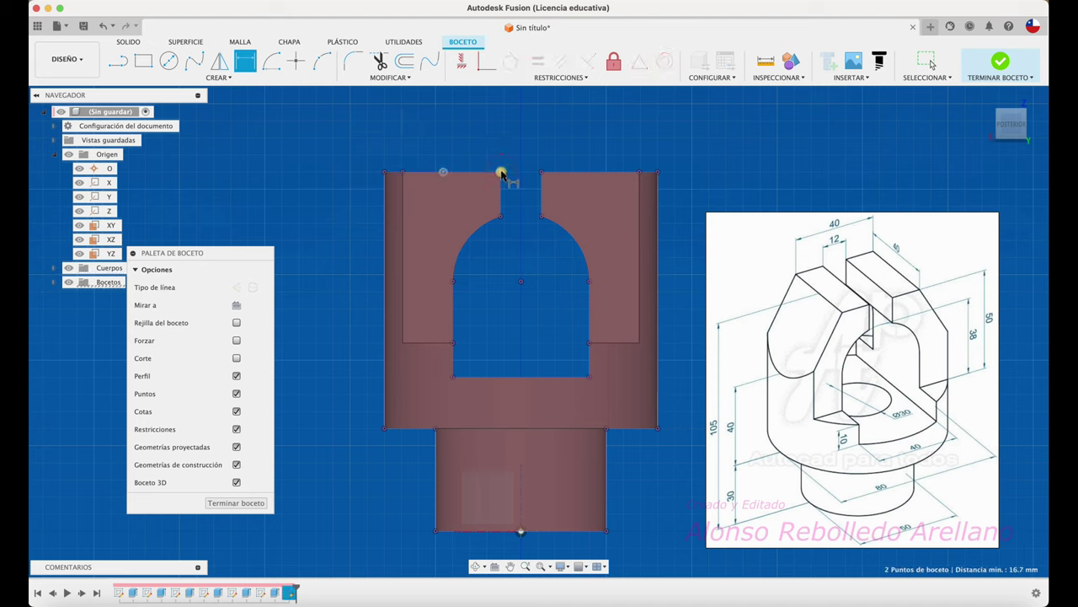
pyautogui.click(475, 135)
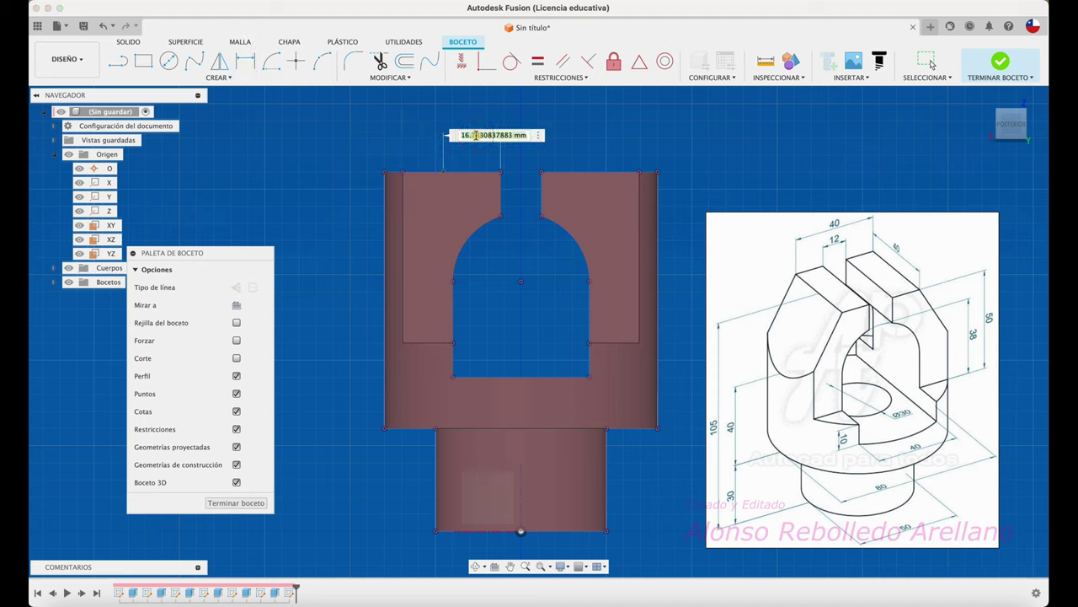
pyautogui.write('20')
pyautogui.press('Return')
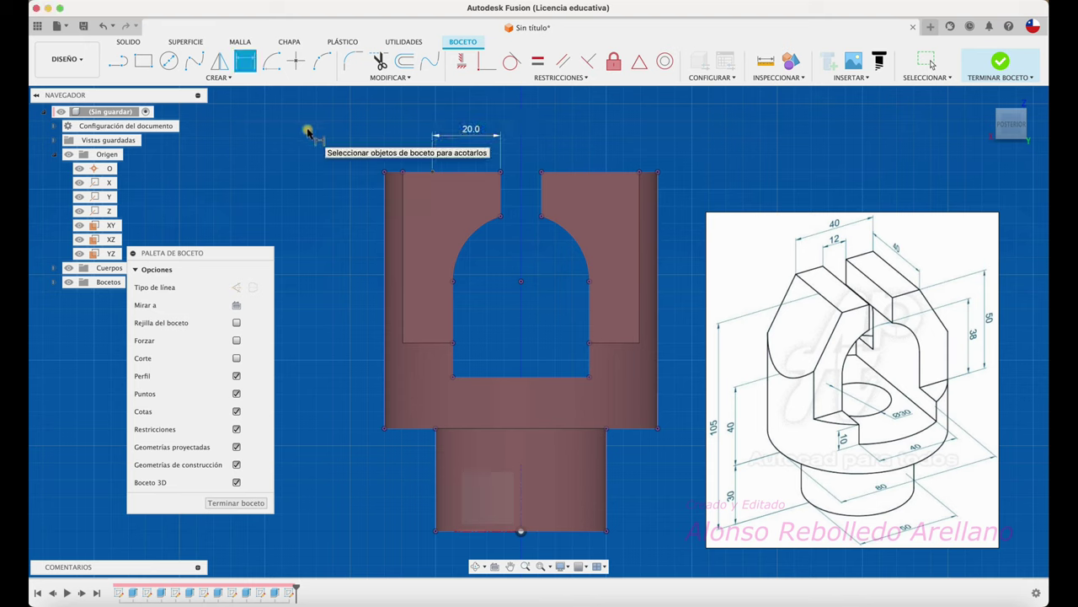
# Place a point on the left edge and dimension it 40 mm above the lower edge
pyautogui.click(296, 60)
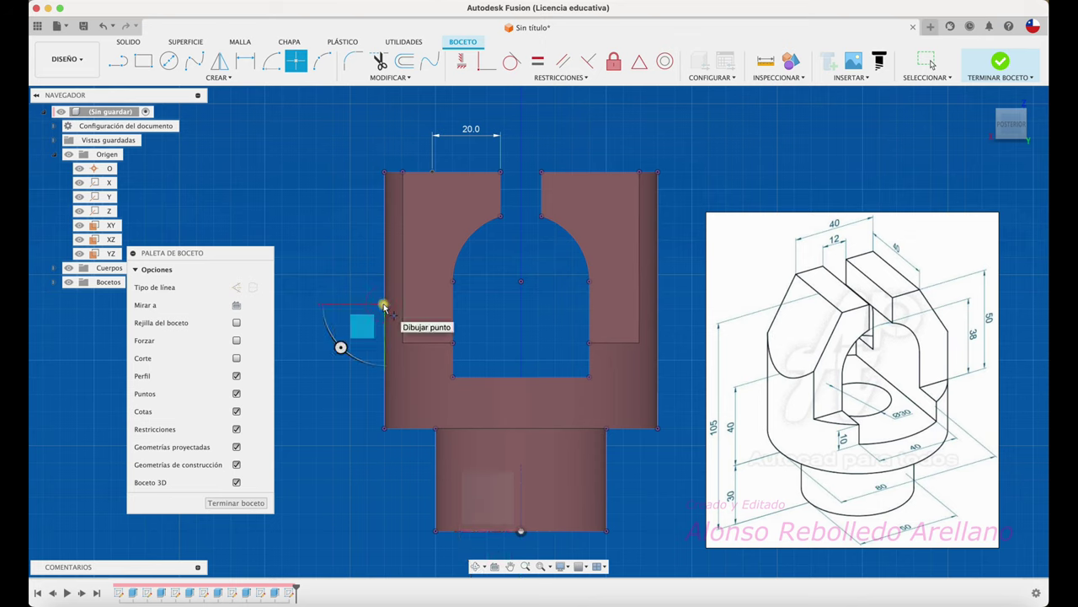
pyautogui.press('Escape')
pyautogui.press('r')
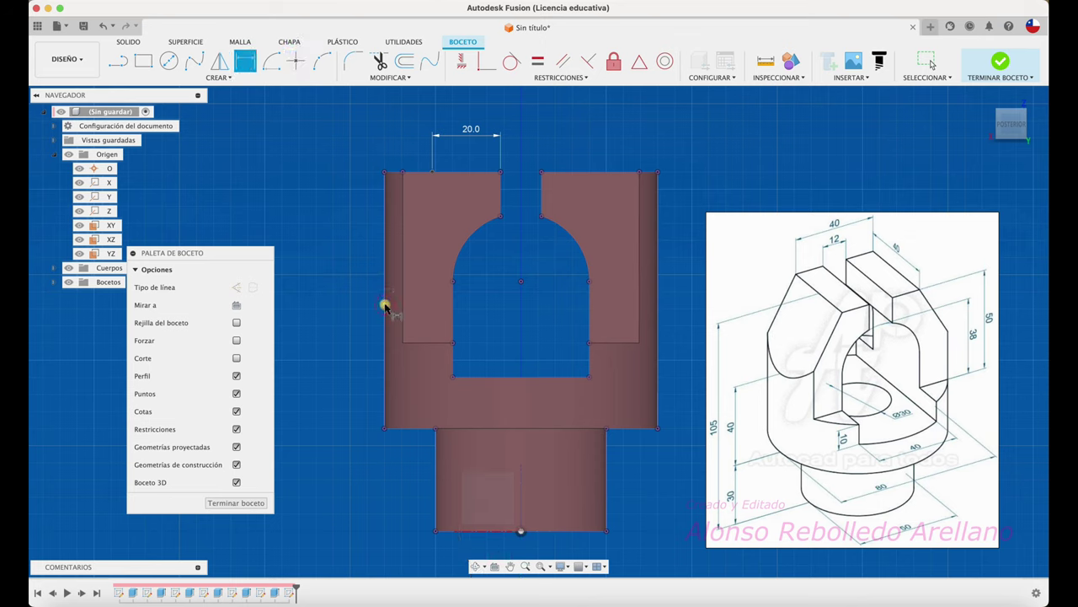
pyautogui.press('d')
pyautogui.click(386, 429)
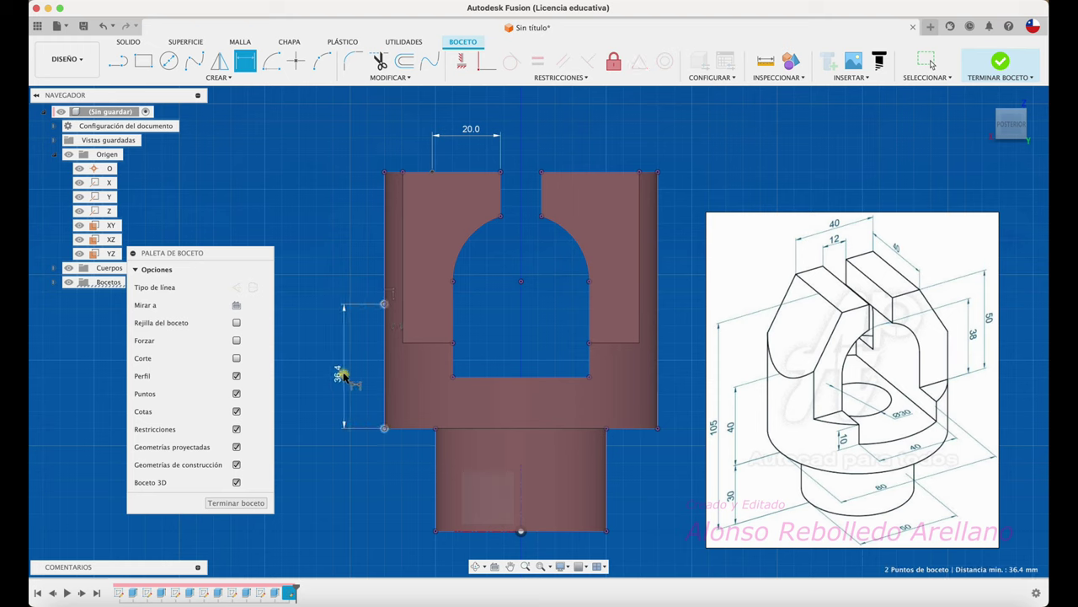
pyautogui.click(341, 373)
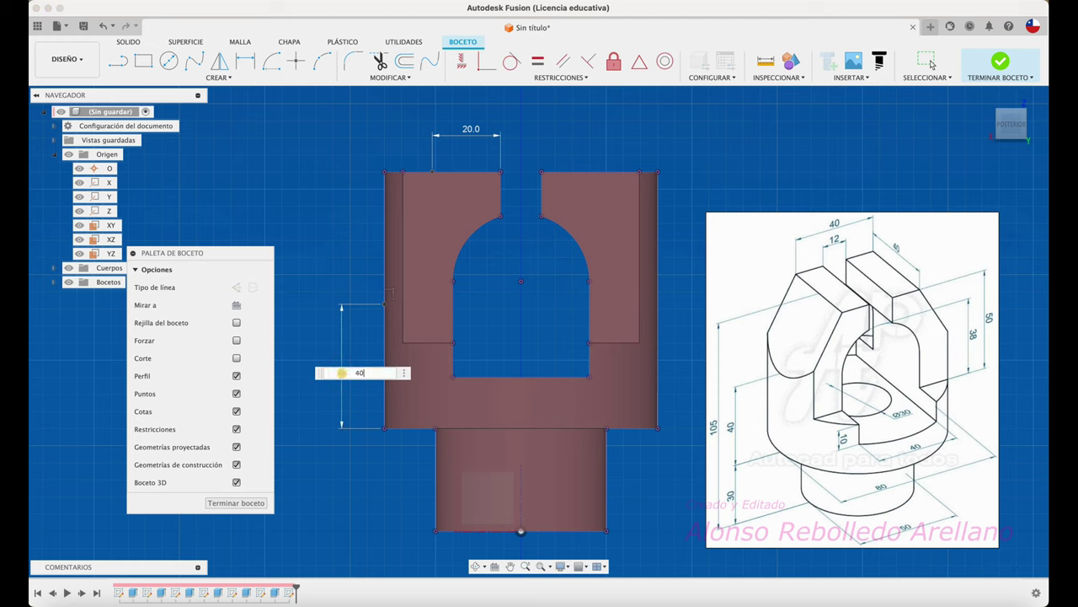
pyautogui.press('Return')
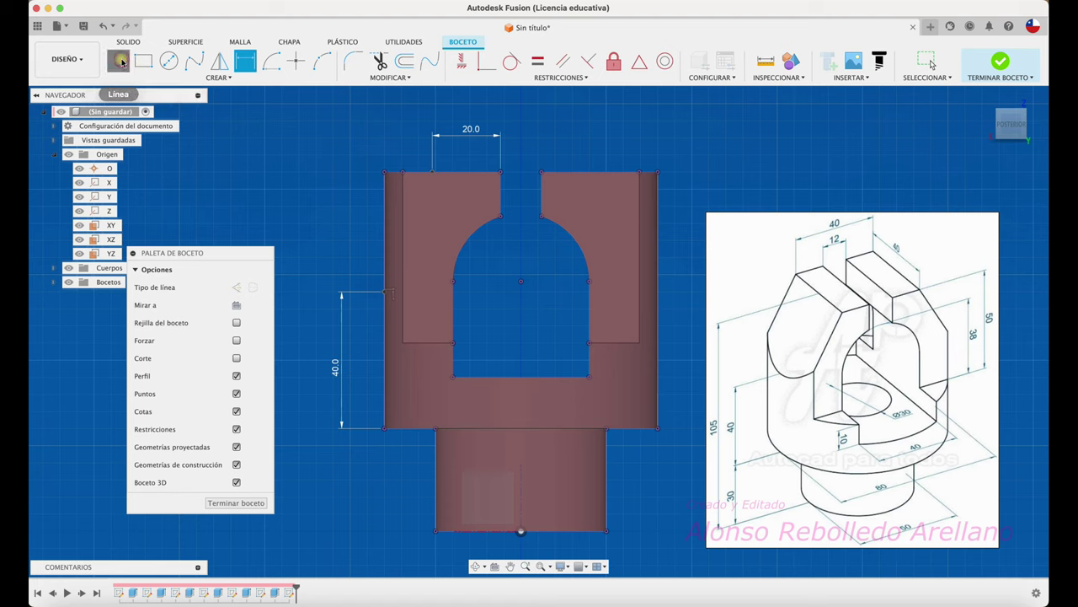
pyautogui.click(120, 61)
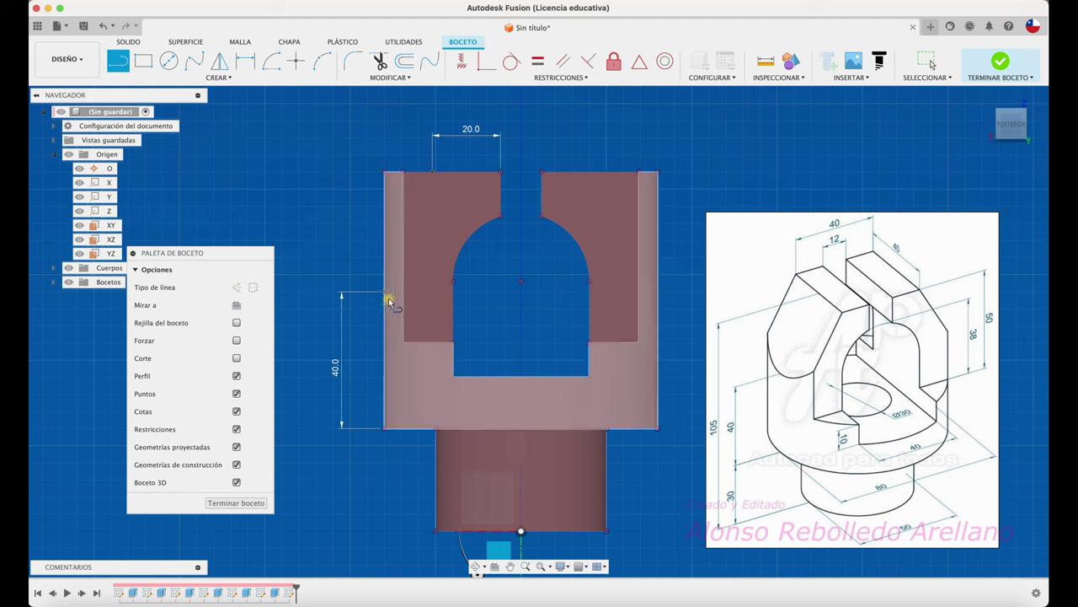
# Draw a closed cutting shape at the upper-left corner through the 20 mm and 40 mm points
pyautogui.click(385, 292)
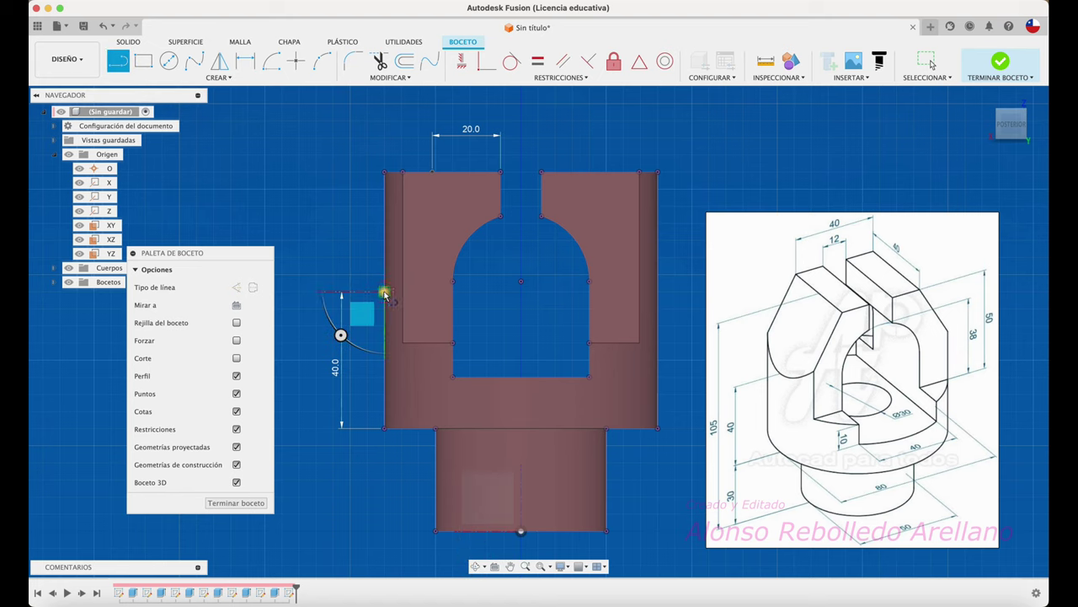
pyautogui.click(432, 171)
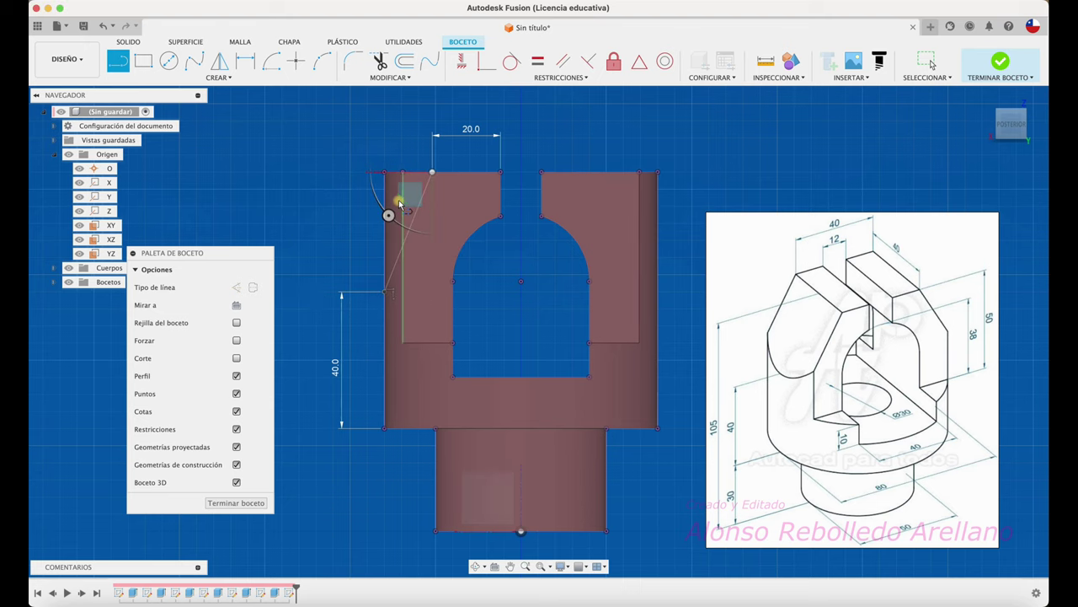
pyautogui.click(385, 292)
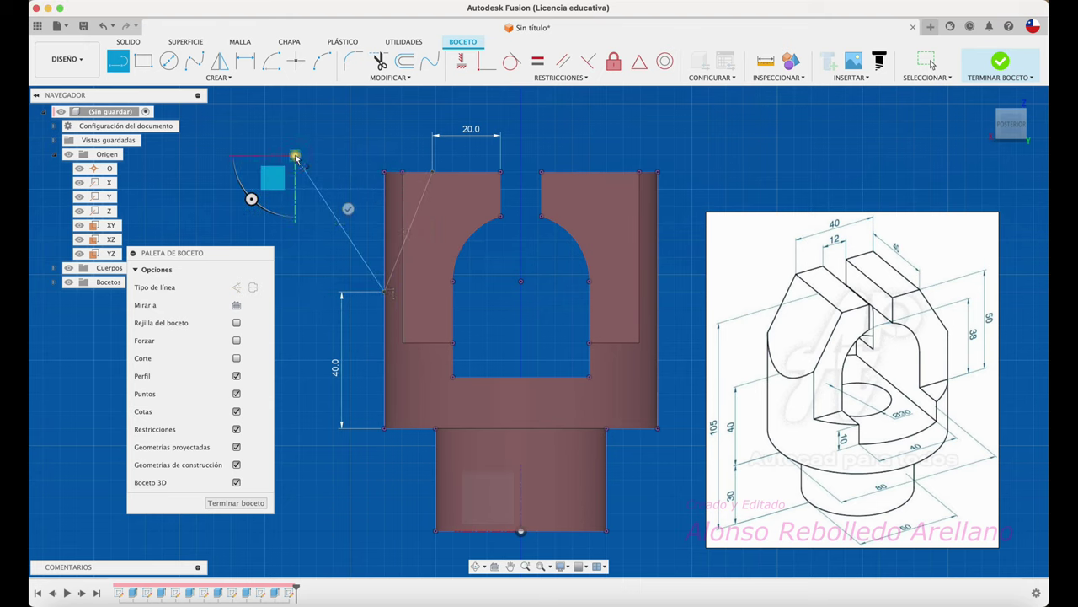
pyautogui.click(355, 110)
pyautogui.click(432, 171)
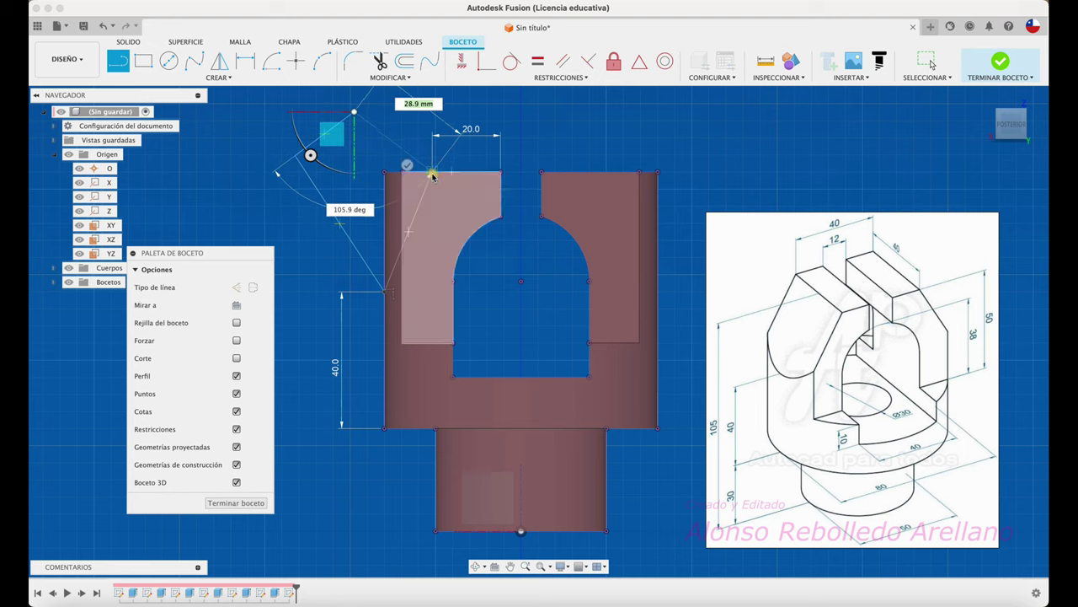
pyautogui.press('Escape')
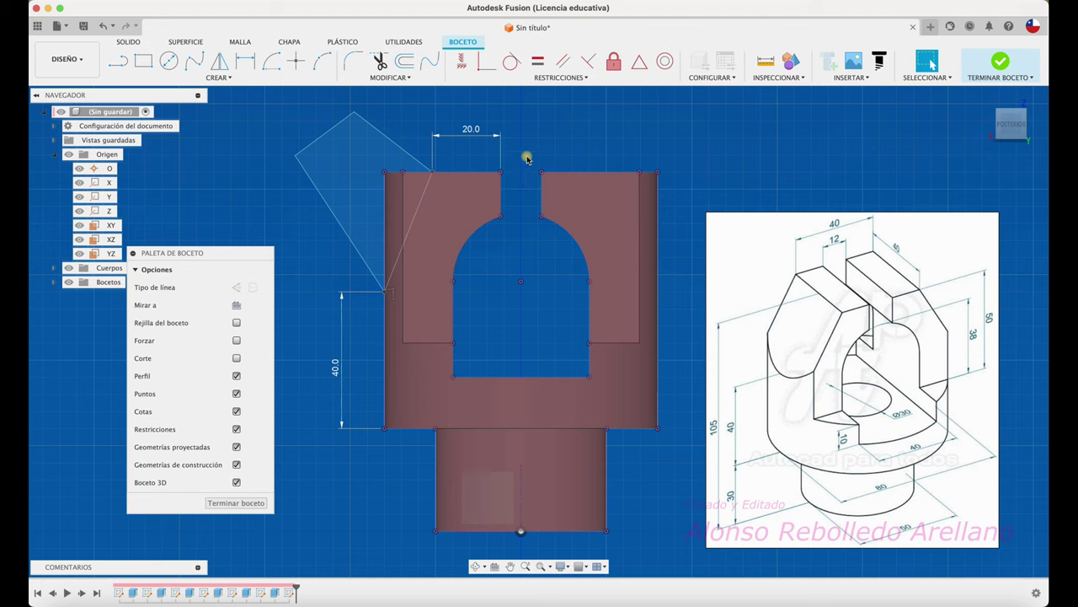
# Draw a 50.5 mm vertical line from the arch centre and make it construction geometry
pyautogui.click(122, 63)
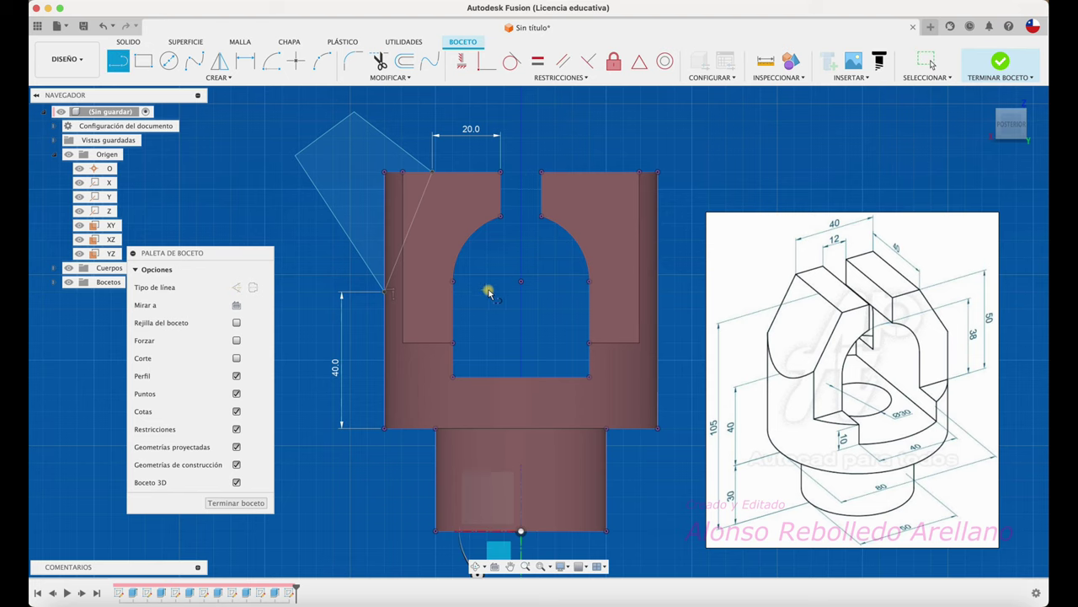
pyautogui.click(520, 282)
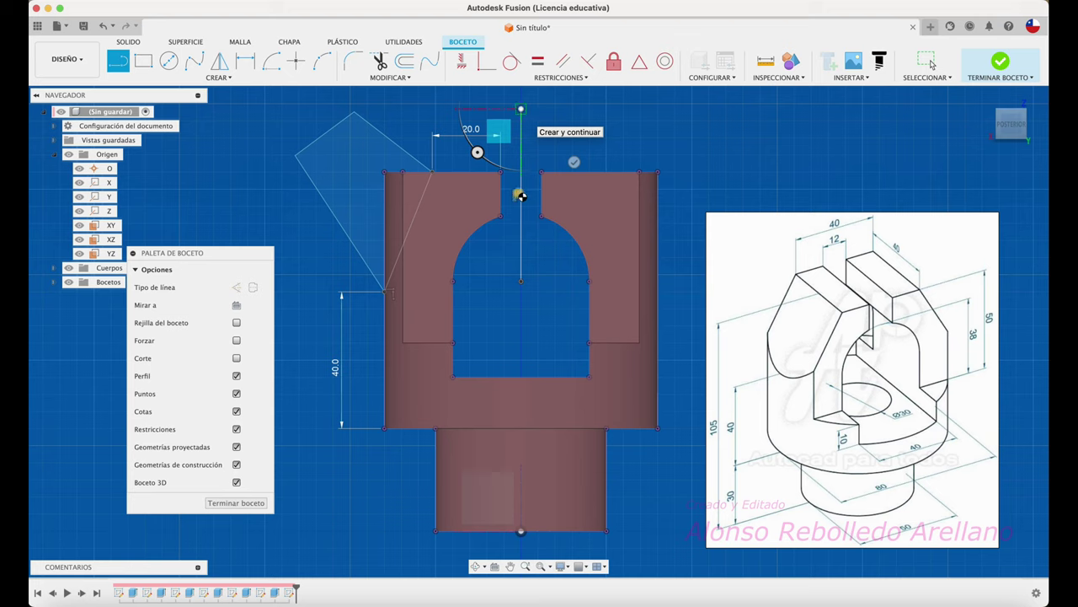
pyautogui.press('Return')
pyautogui.press('Escape')
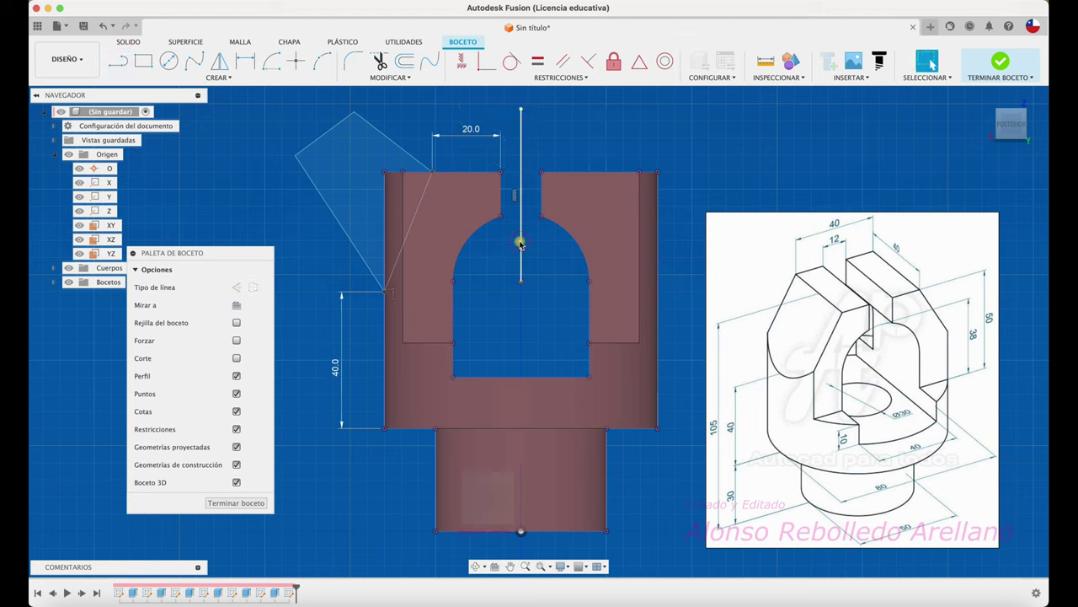
pyautogui.click(521, 244)
pyautogui.click(253, 288)
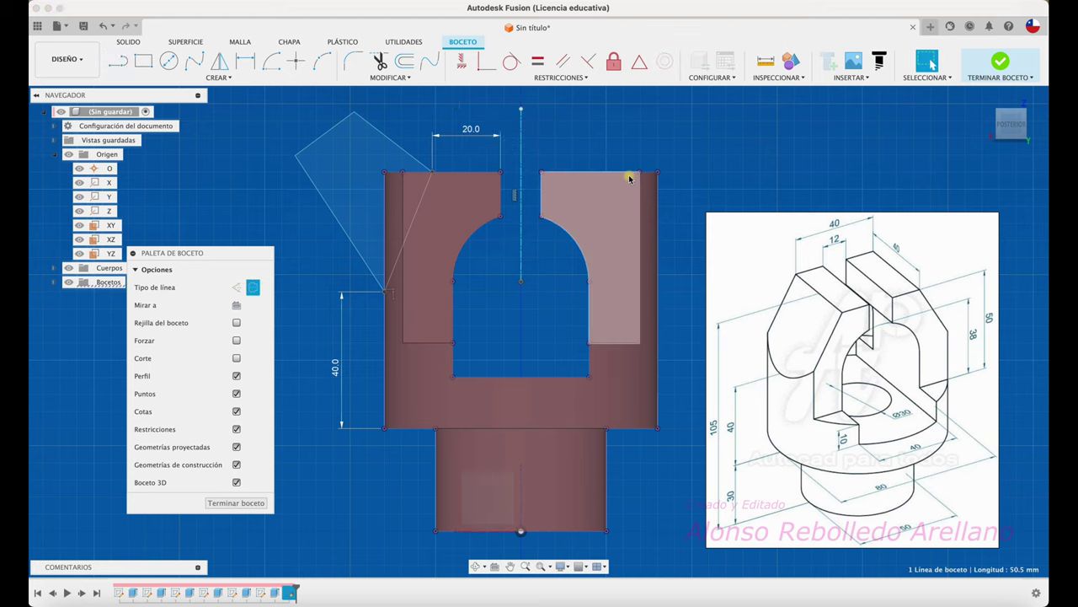
# Mirror the corner cutting shape's slanted lines across the vertical construction centre line
pyautogui.click(219, 61)
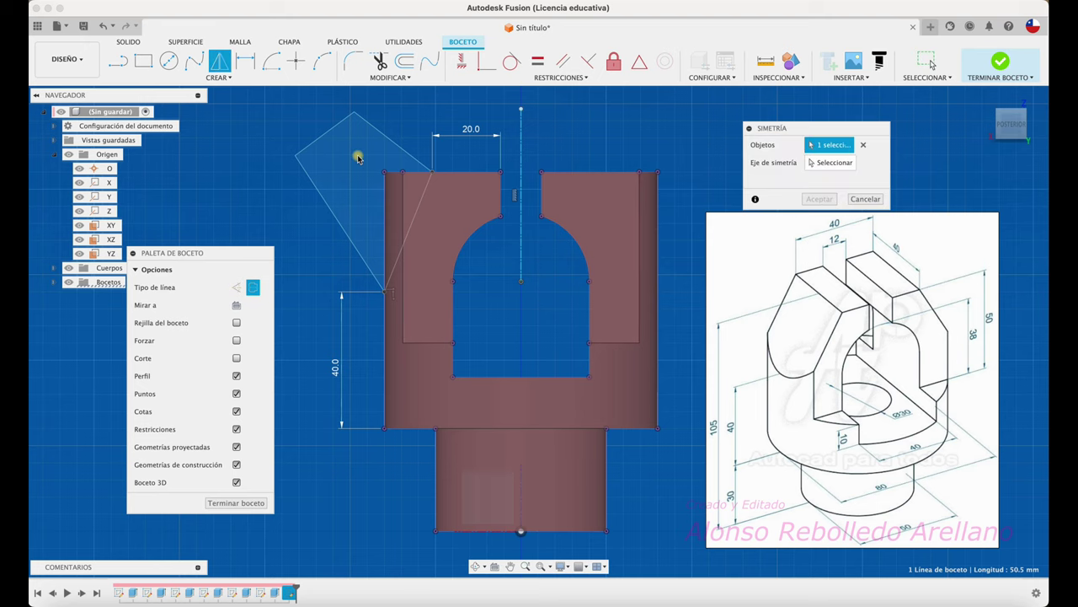
pyautogui.doubleClick(386, 135)
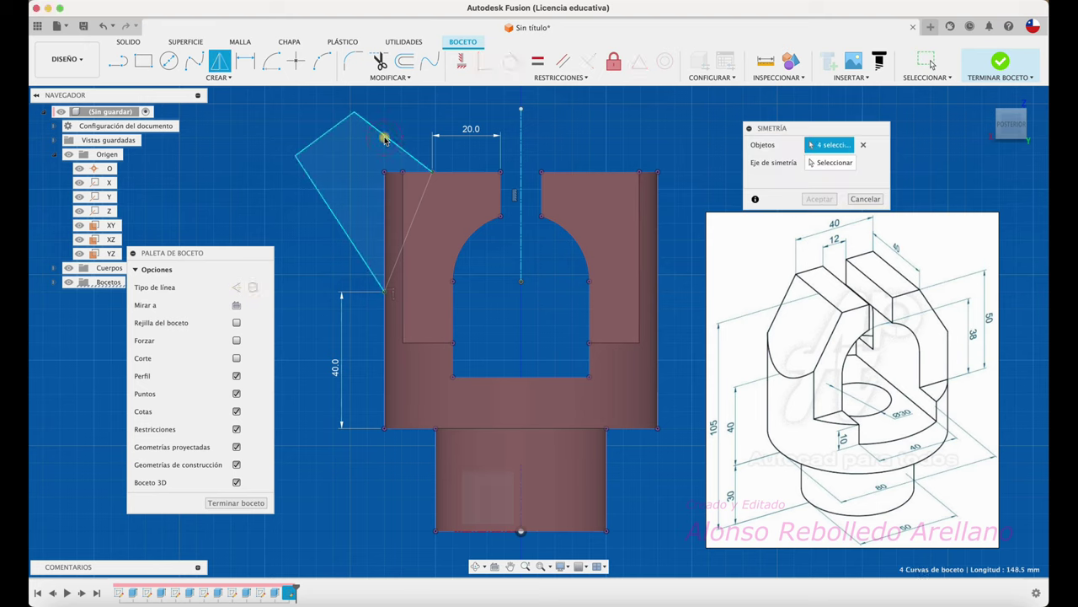
pyautogui.click(331, 132)
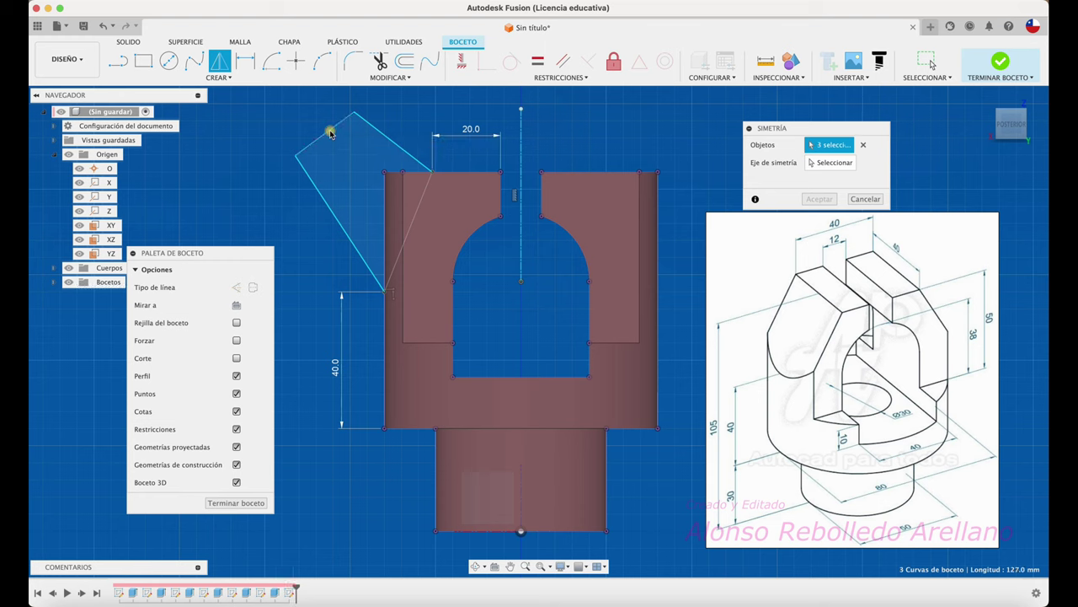
pyautogui.click(405, 251)
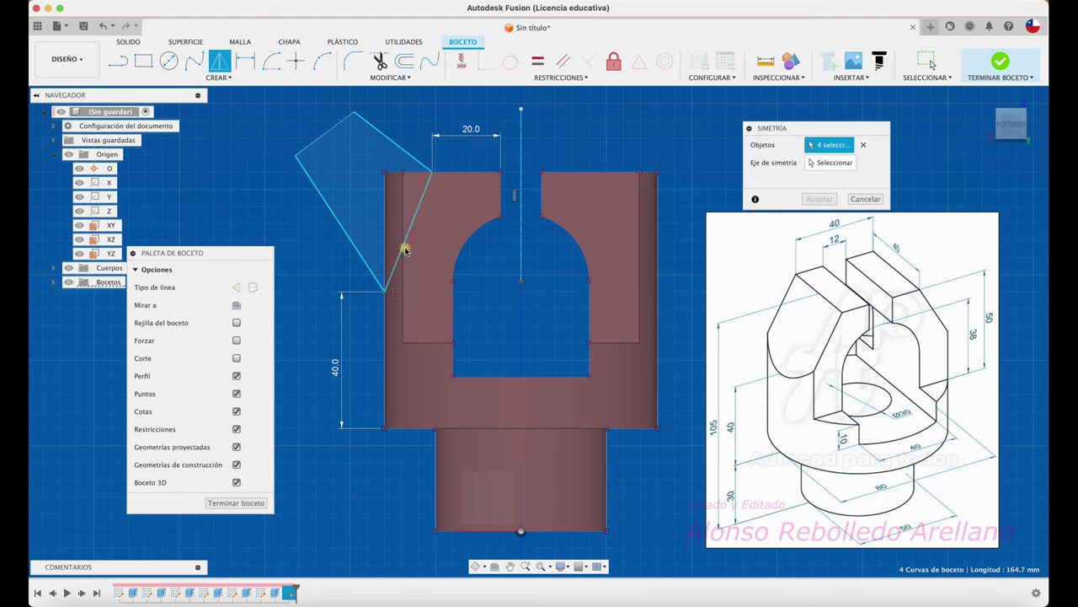
pyautogui.click(827, 163)
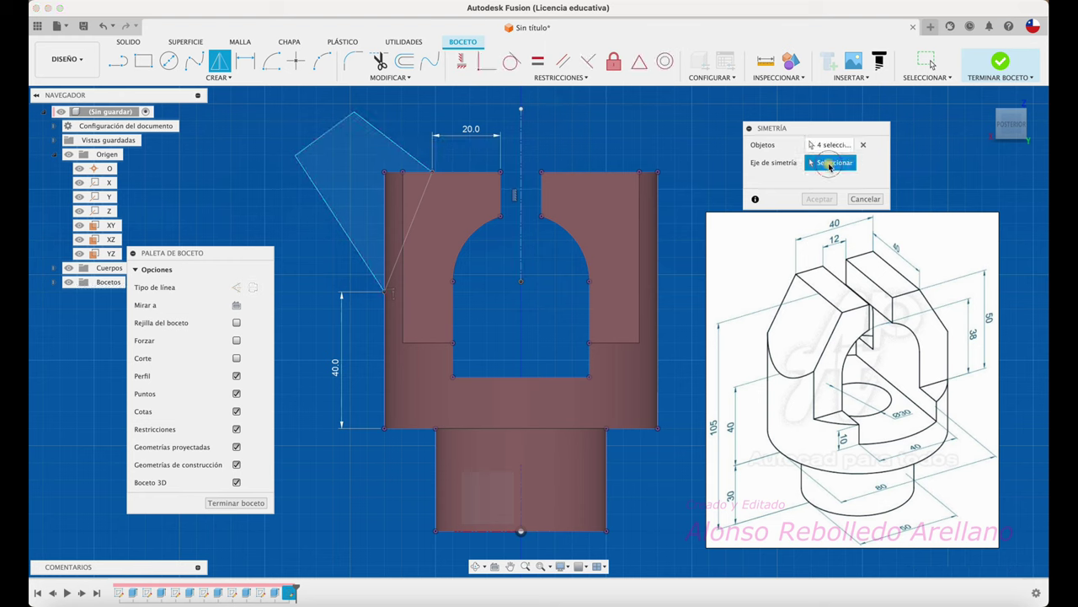
pyautogui.click(521, 149)
pyautogui.scroll(3, 617, 148)
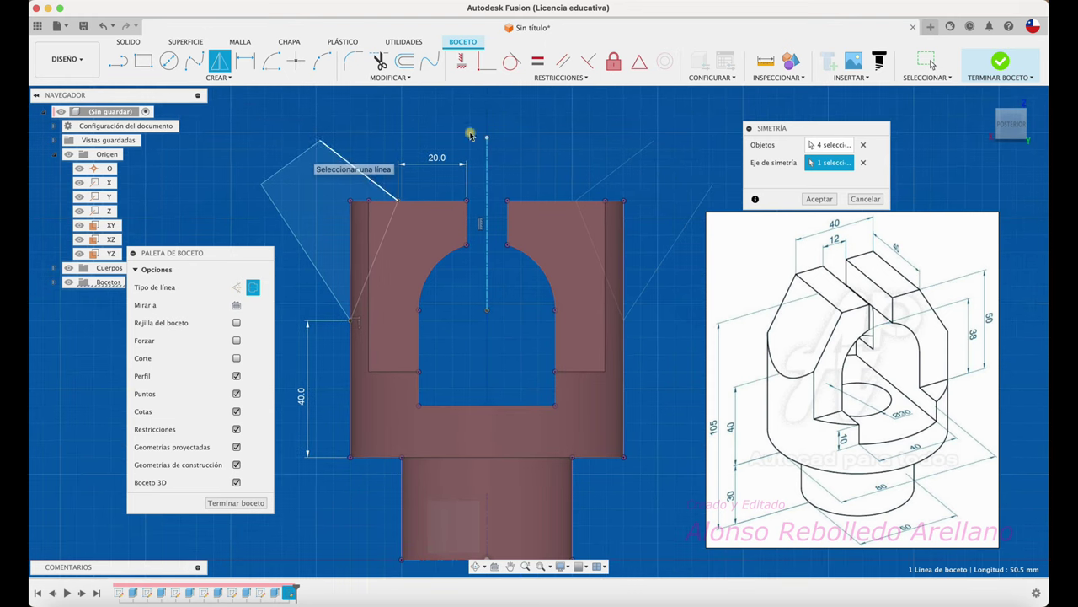
pyautogui.click(830, 145)
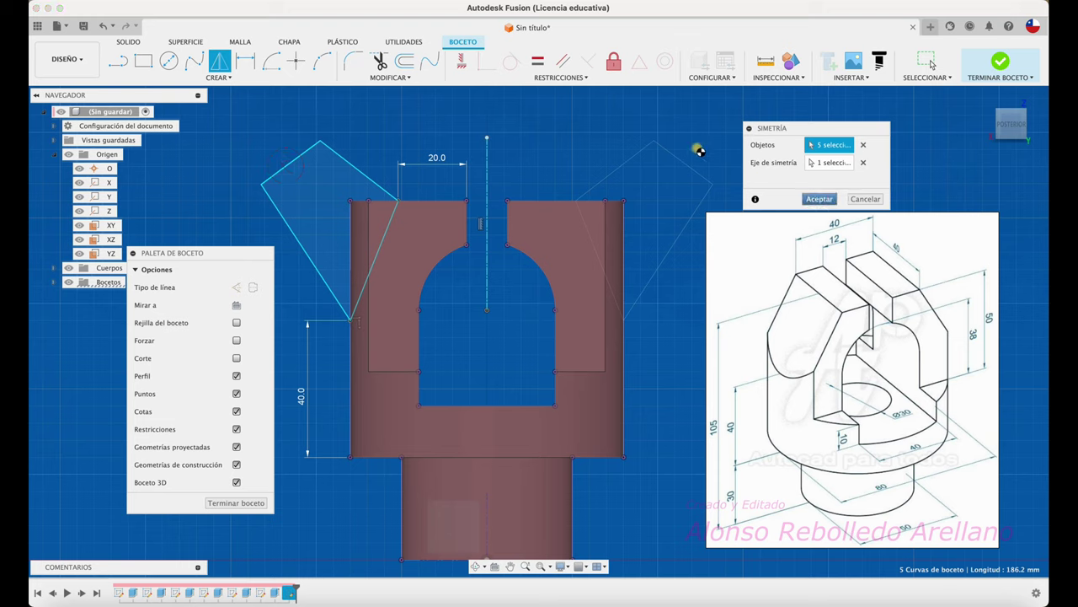
pyautogui.press('Return')
pyautogui.moveTo(775, 205)
pyautogui.keyDown('shift'); pyautogui.mouseDown(button='middle')
pyautogui.moveTo(698, 205)
pyautogui.moveTo(681, 164)
pyautogui.moveTo(624, 278)
pyautogui.mouseUp(button='middle'); pyautogui.keyUp('shift')
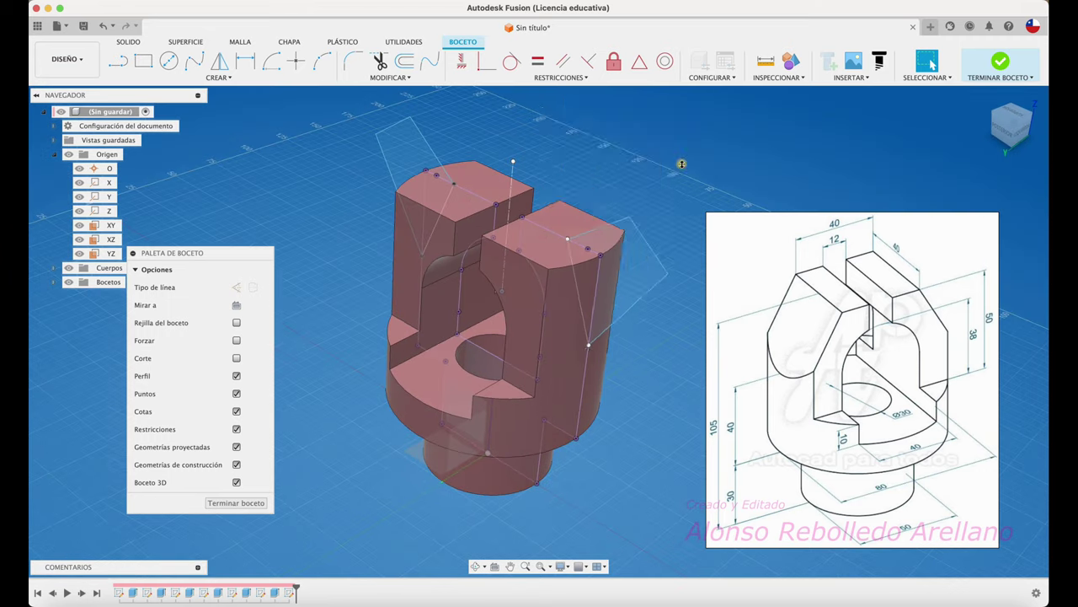
# Cut the four triangular profiles symmetrically 86.1 mm to slant both upper outer corners
pyautogui.press('e')
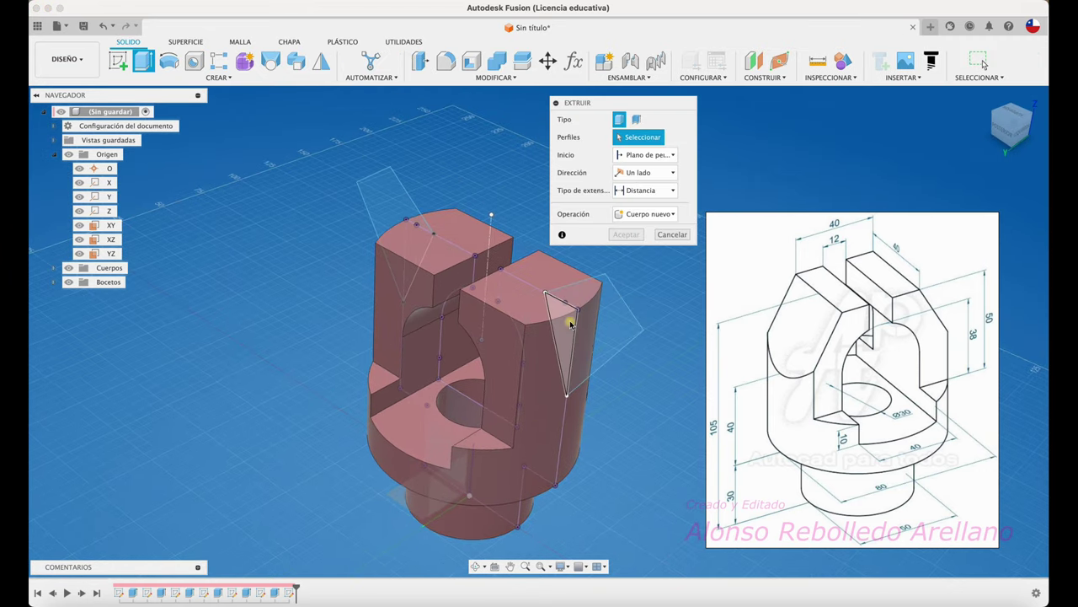
pyautogui.click(571, 324)
pyautogui.click(594, 358)
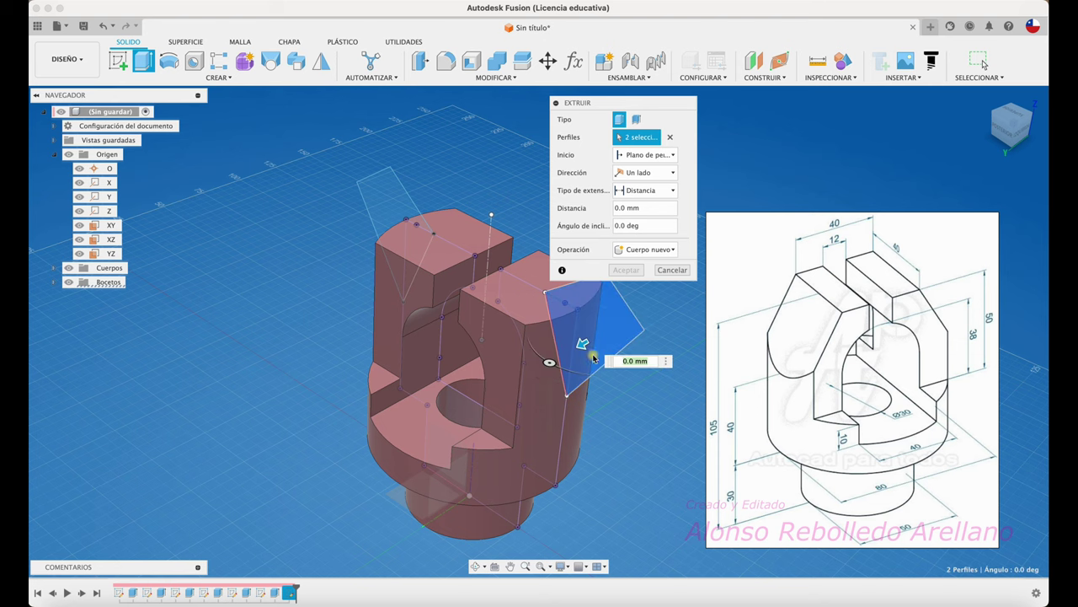
pyautogui.click(420, 245)
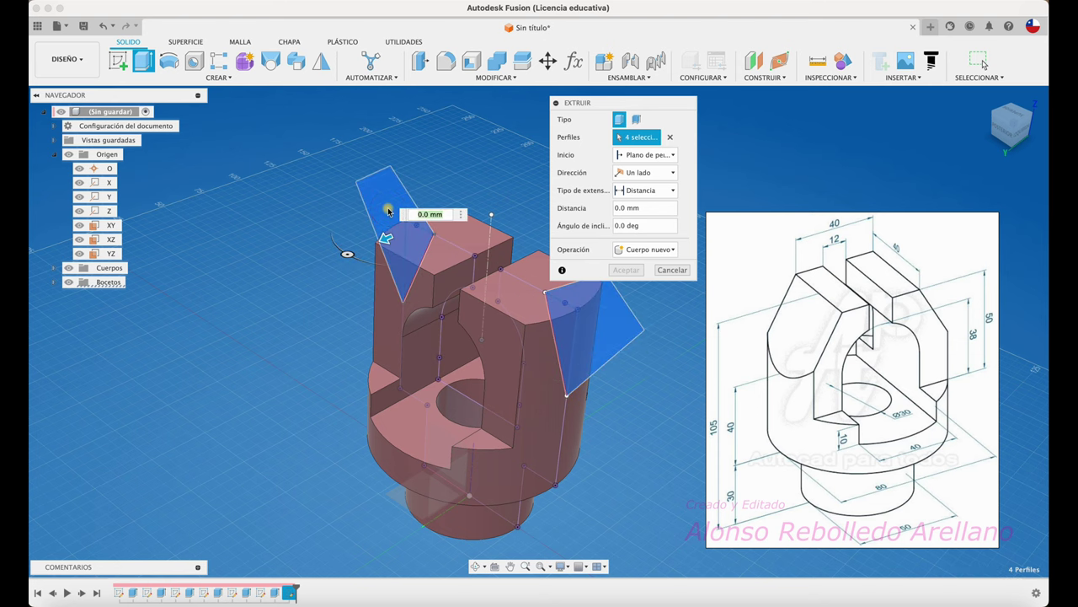
pyautogui.click(394, 207)
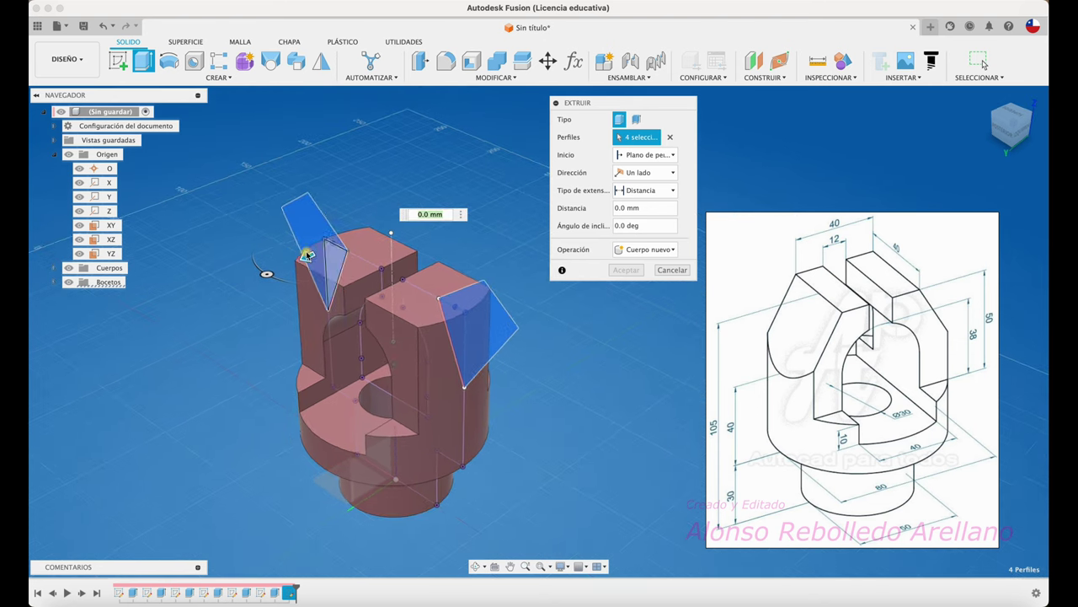
pyautogui.moveTo(274, 269); pyautogui.dragTo(268, 290)
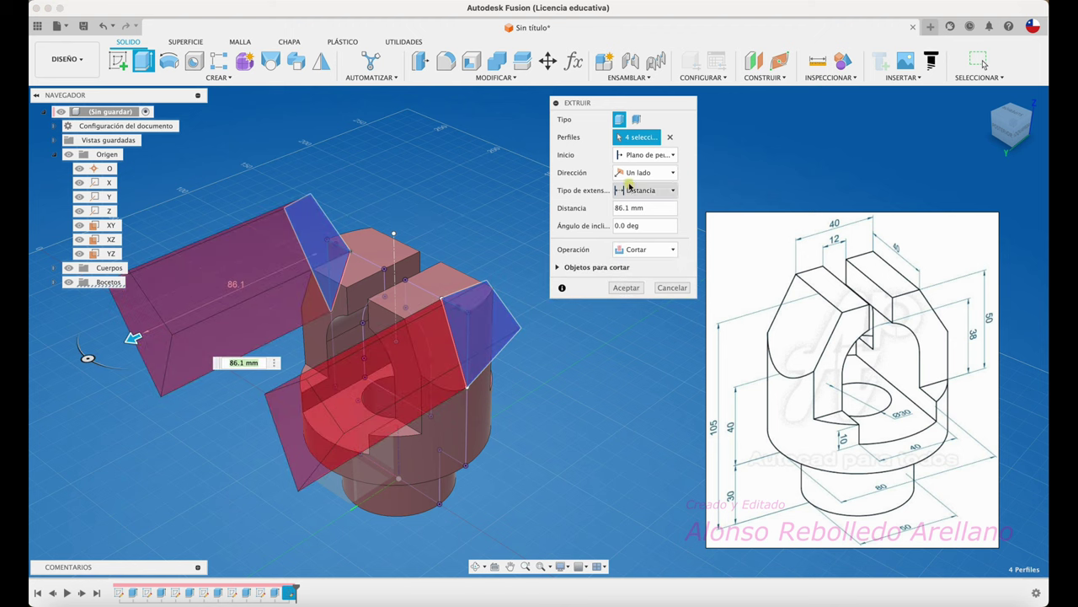
pyautogui.click(645, 172)
pyautogui.click(640, 206)
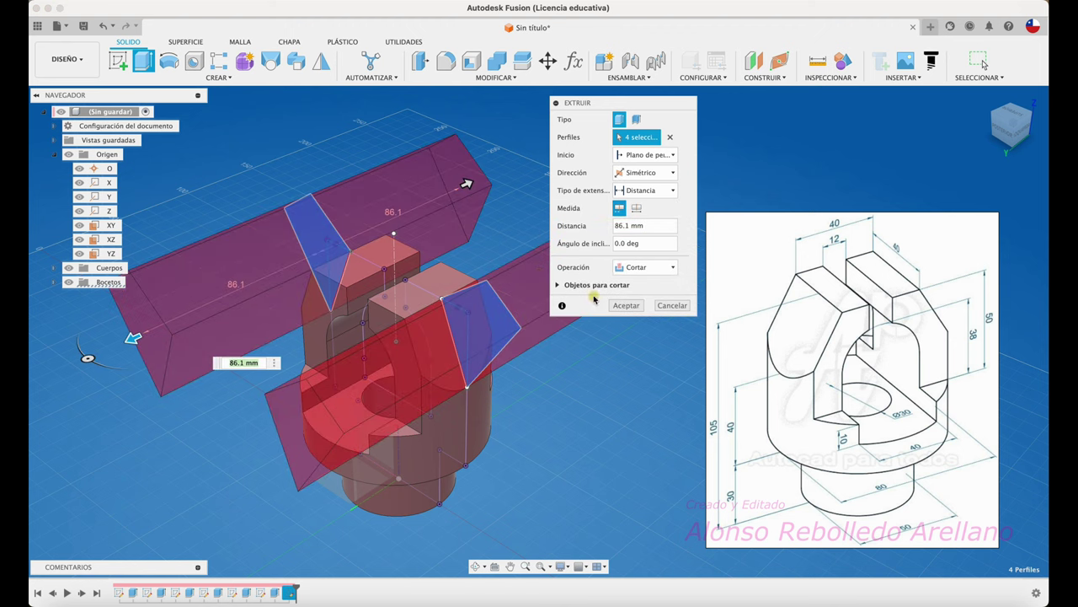
pyautogui.click(628, 305)
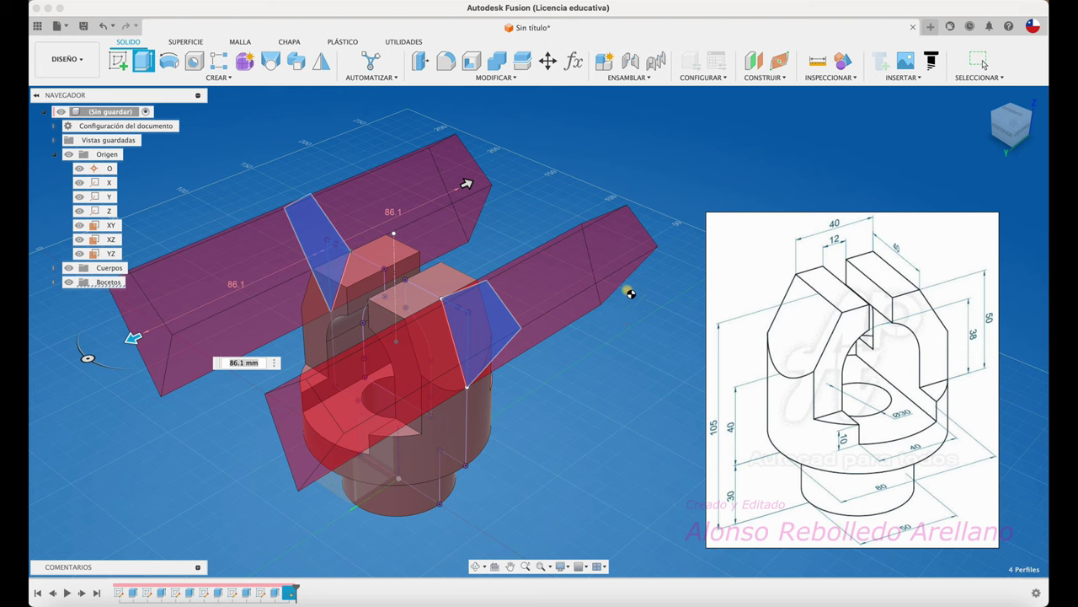
pyautogui.keyDown('shift'); pyautogui.moveTo(619, 327); pyautogui.dragTo(475, 276, button='middle'); pyautogui.keyUp('shift')
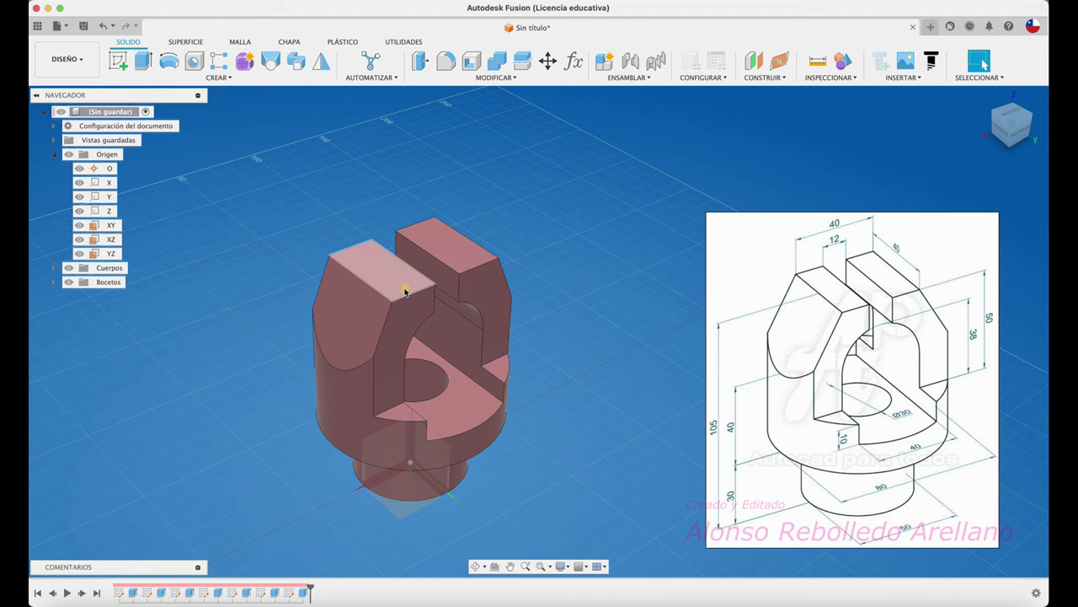
# Measure the left block's top edge at 20.0 mm, then reopen sketch Boceto7 for editing
pyautogui.keyDown('shift'); pyautogui.moveTo(410, 295); pyautogui.dragTo(414, 281, button='middle'); pyautogui.keyUp('shift')
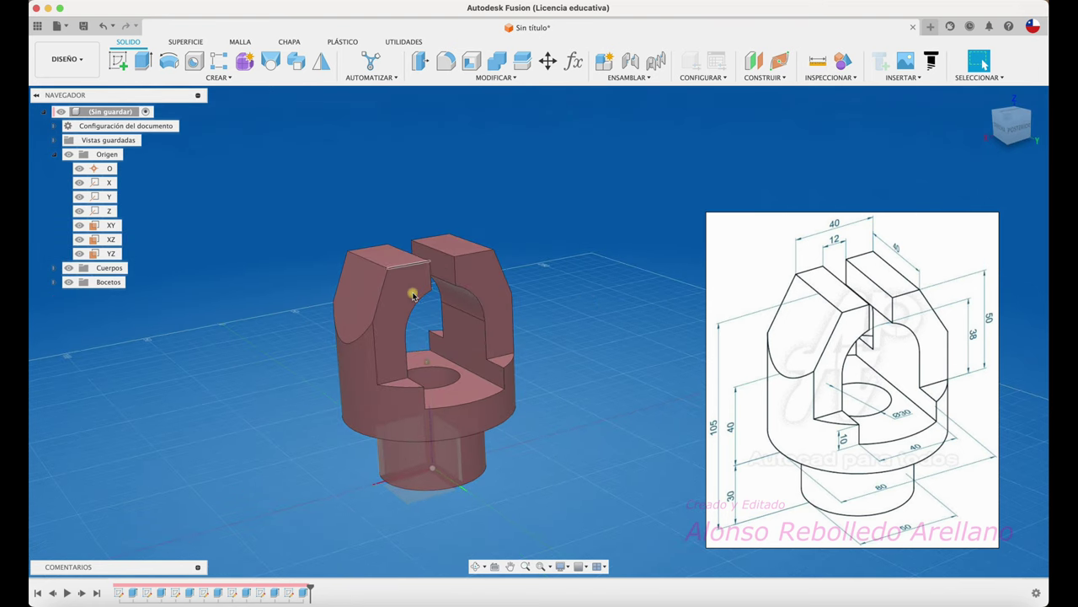
pyautogui.keyDown('shift'); pyautogui.moveTo(588, 301); pyautogui.dragTo(570, 183, button='middle'); pyautogui.keyUp('shift')
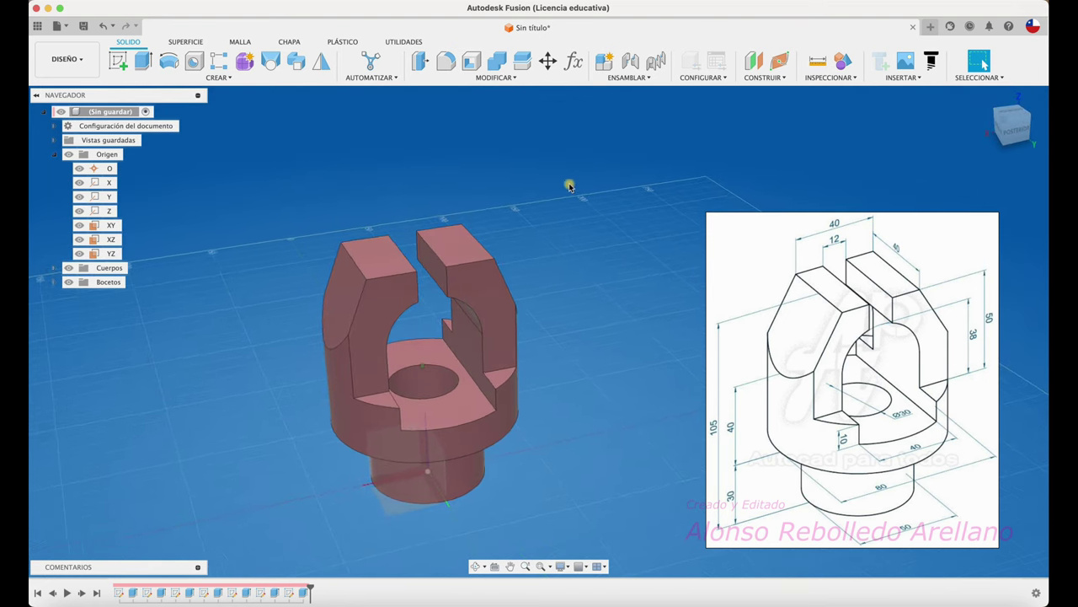
pyautogui.click(819, 72)
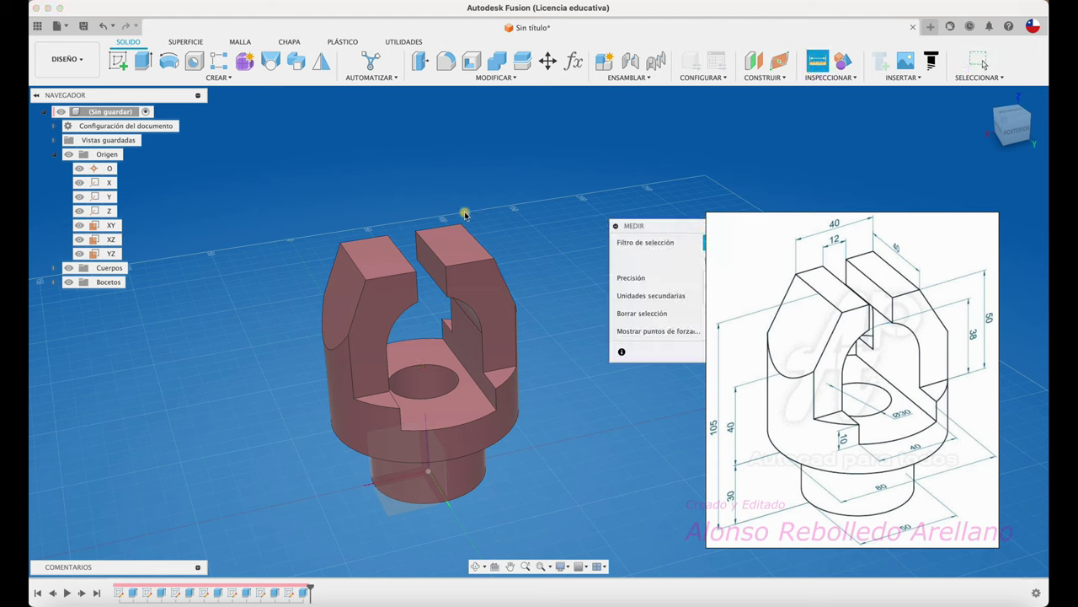
pyautogui.click(396, 275)
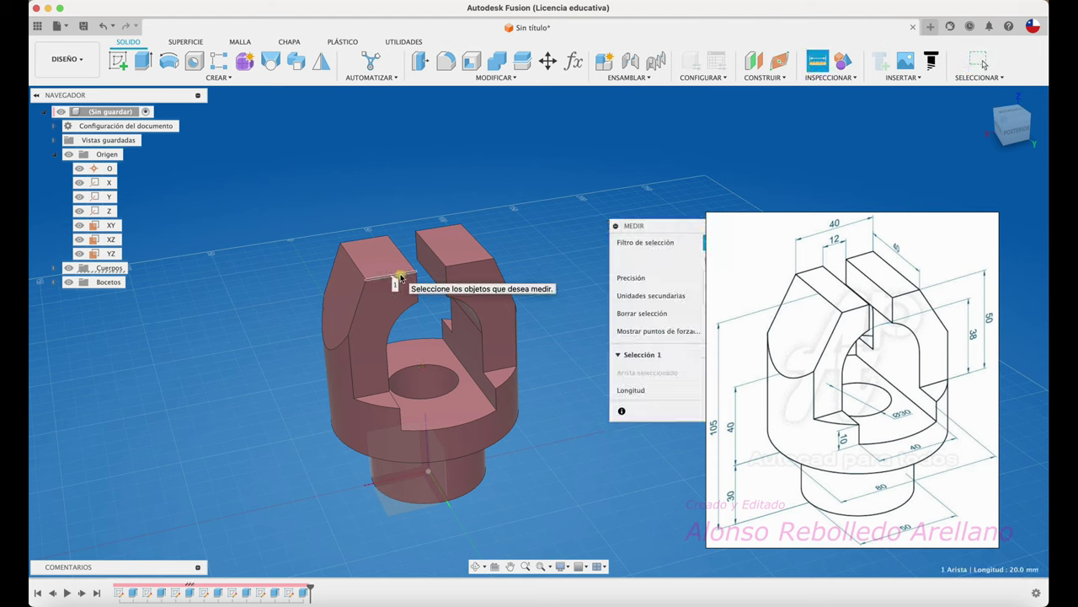
pyautogui.moveTo(679, 227); pyautogui.dragTo(598, 179)
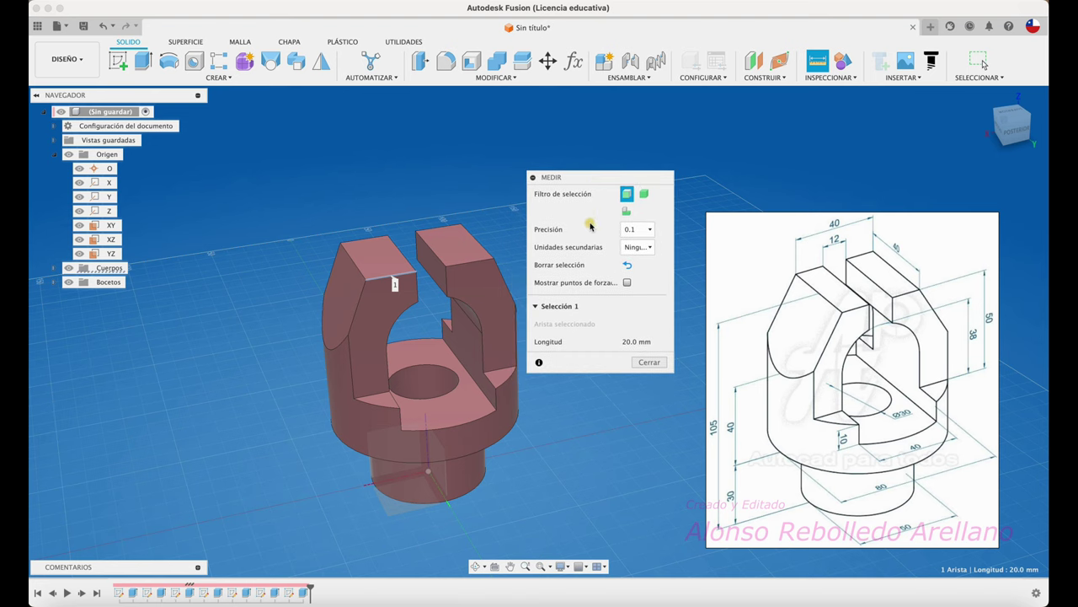
pyautogui.click(649, 362)
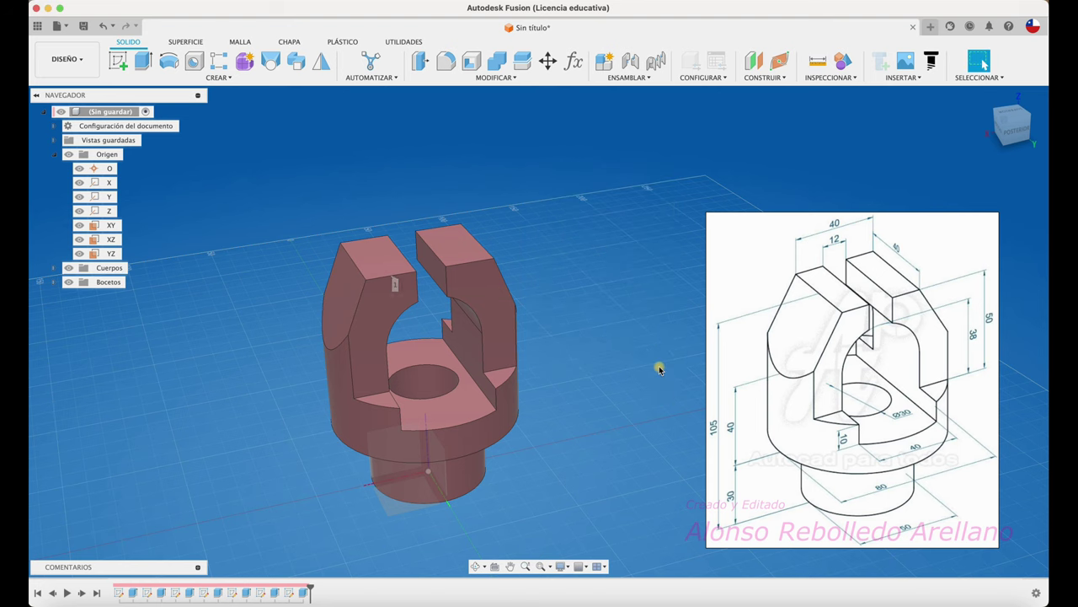
pyautogui.rightClick(289, 594)
pyautogui.click(358, 476)
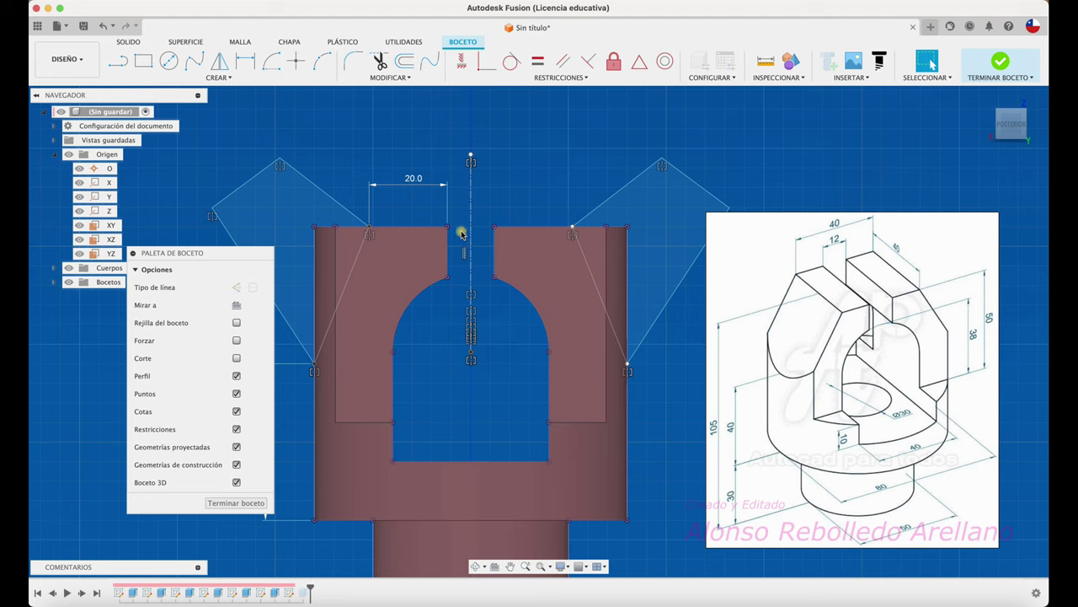
# Delete the 20.0 and (52.0) dimensions from the corner-cut sketch
pyautogui.press('r')
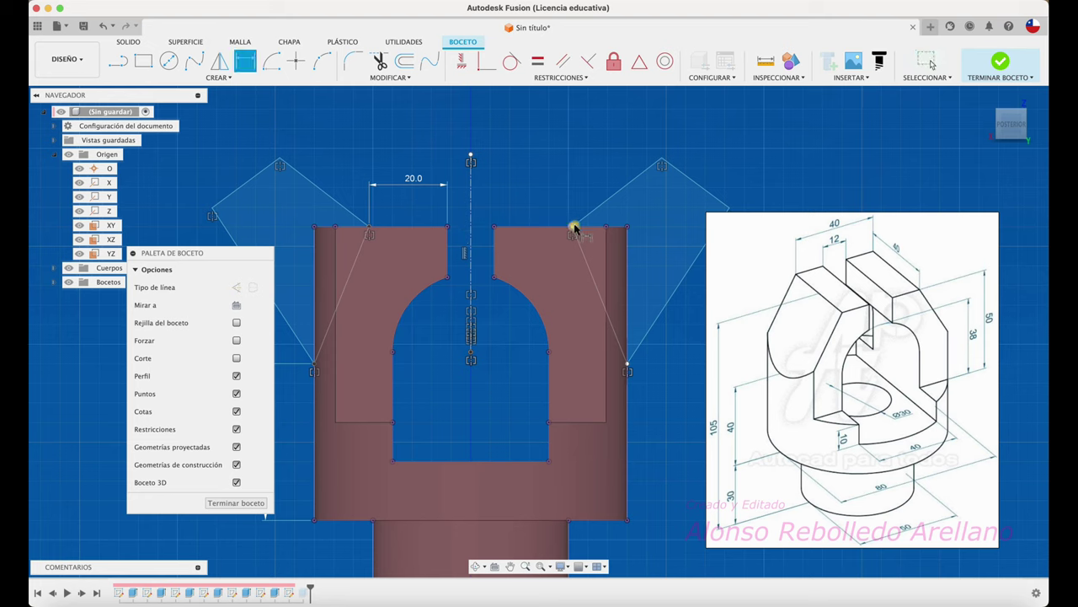
pyautogui.click(372, 224)
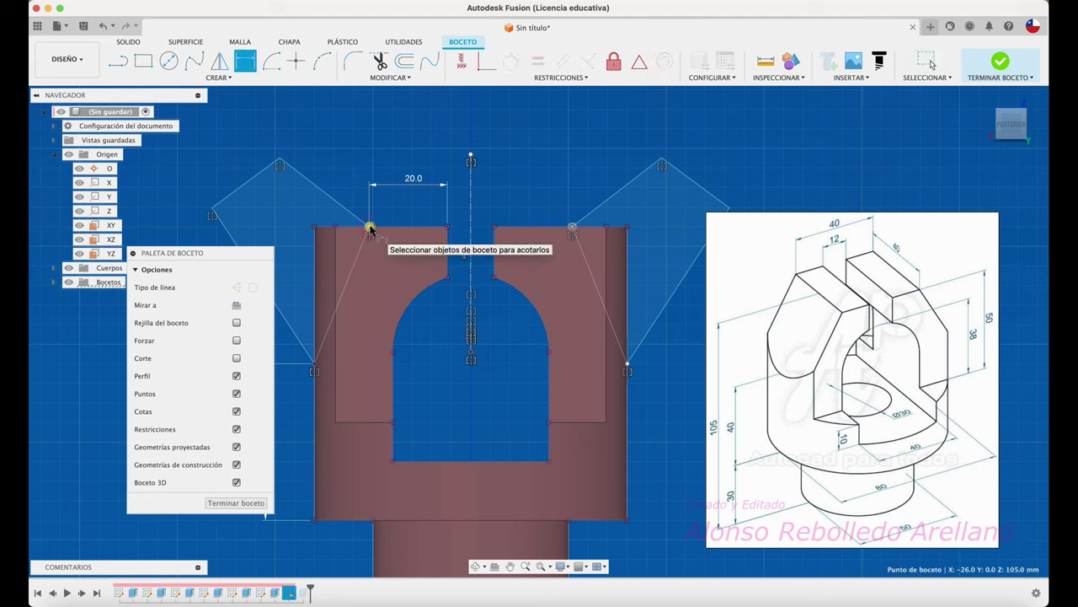
pyautogui.click(469, 124)
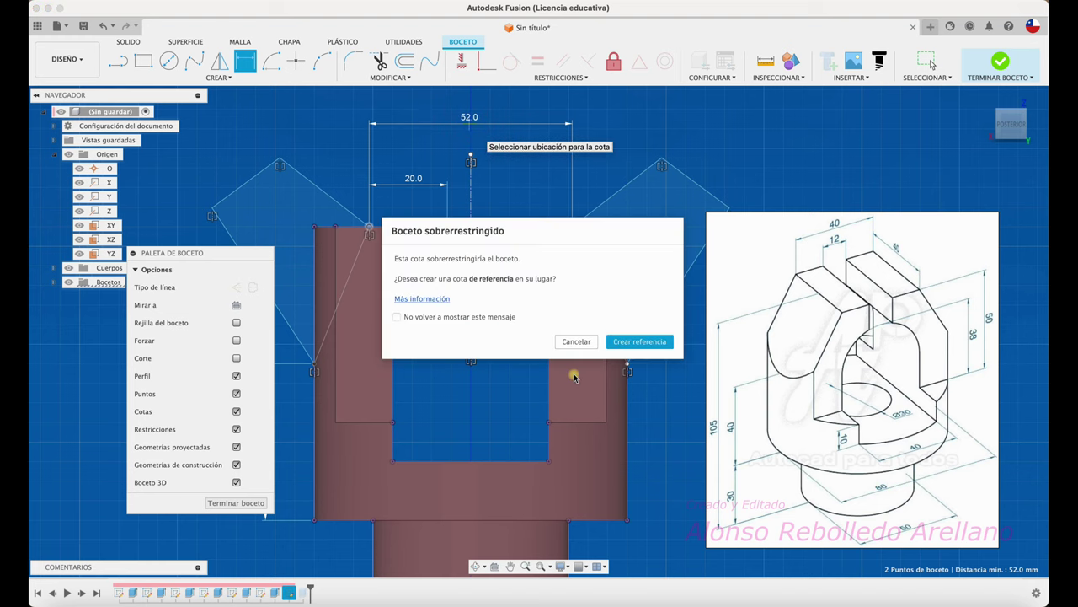
pyautogui.click(614, 342)
pyautogui.press('Escape')
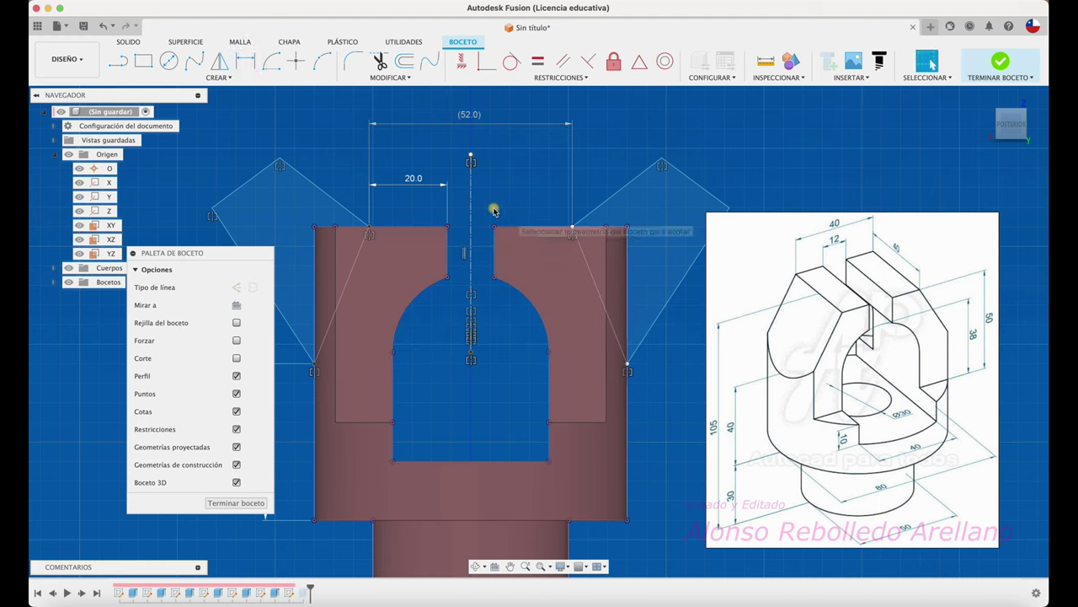
pyautogui.click(414, 178)
pyautogui.press('Delete')
pyautogui.click(470, 115)
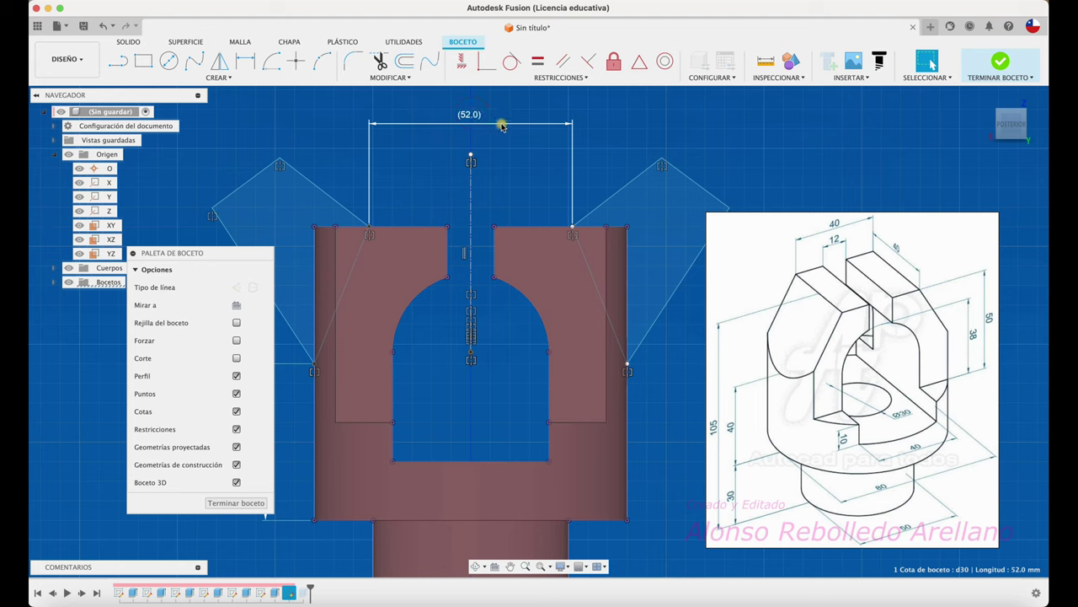
pyautogui.press('Delete')
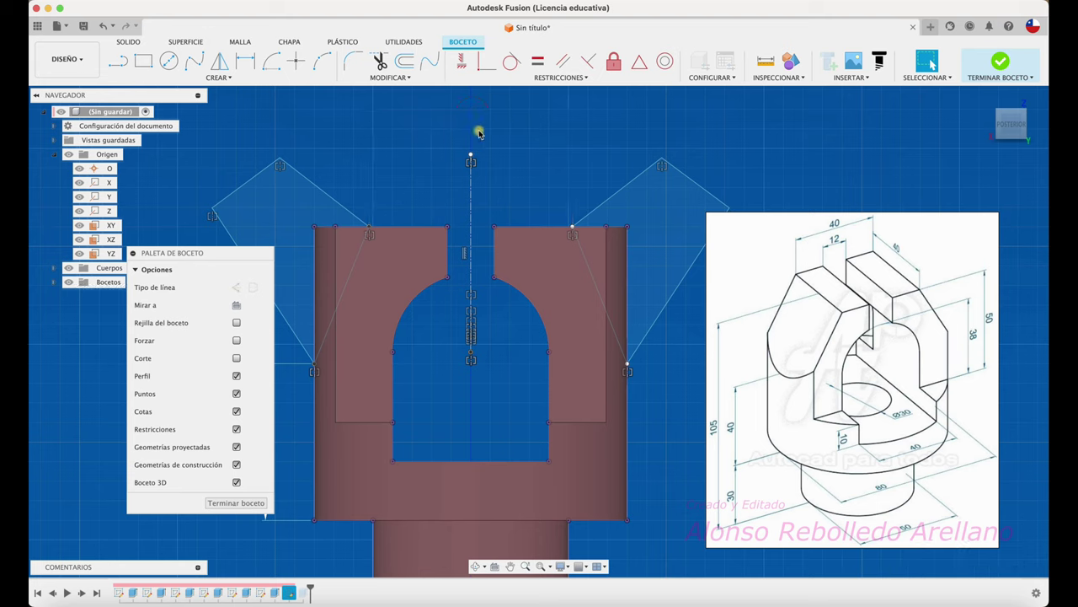
# Dimension the two top inner corner points 40.0 mm apart and finish the sketch
pyautogui.press('d')
pyautogui.click(371, 227)
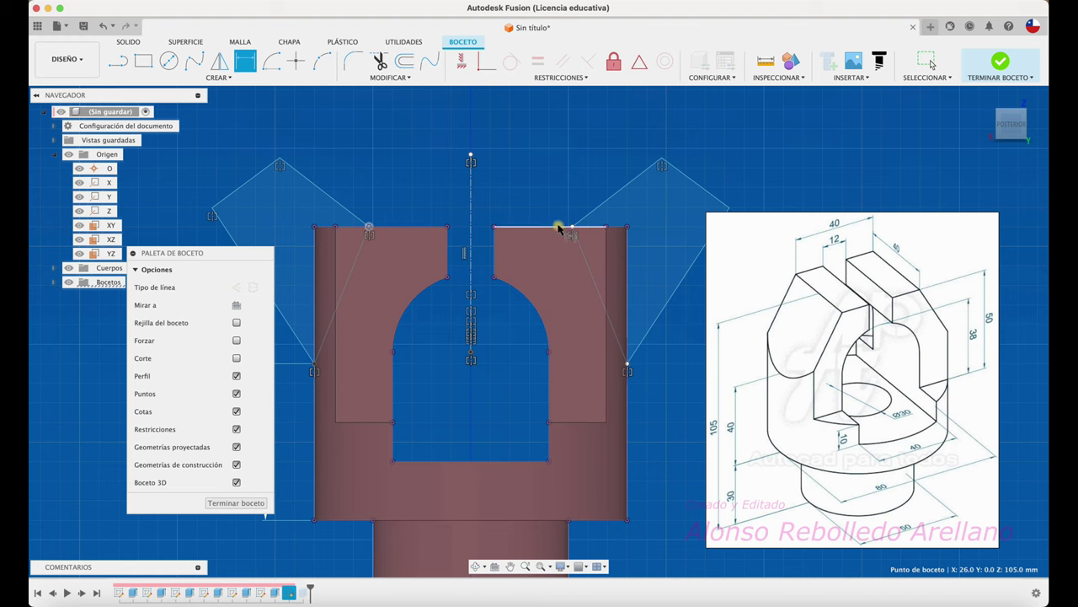
pyautogui.click(573, 227)
pyautogui.click(490, 129)
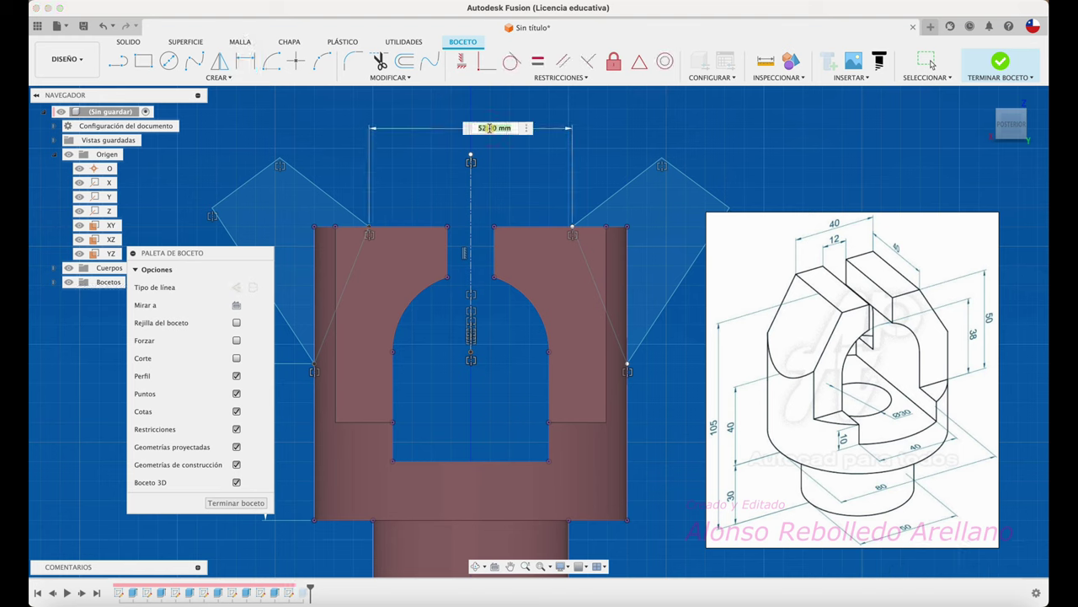
pyautogui.write('40')
pyautogui.press('Return')
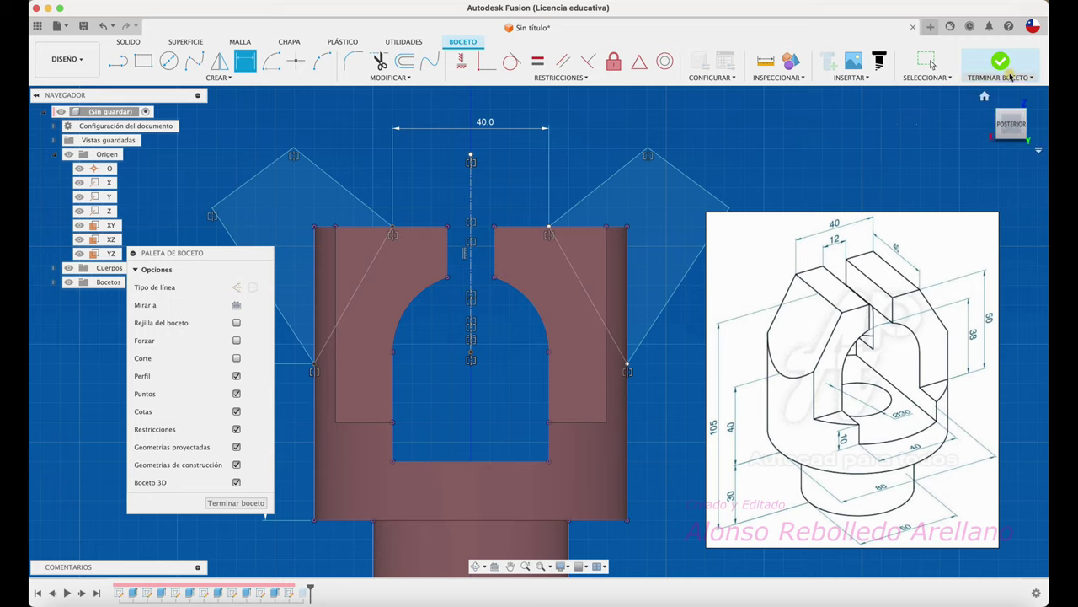
pyautogui.click(984, 96)
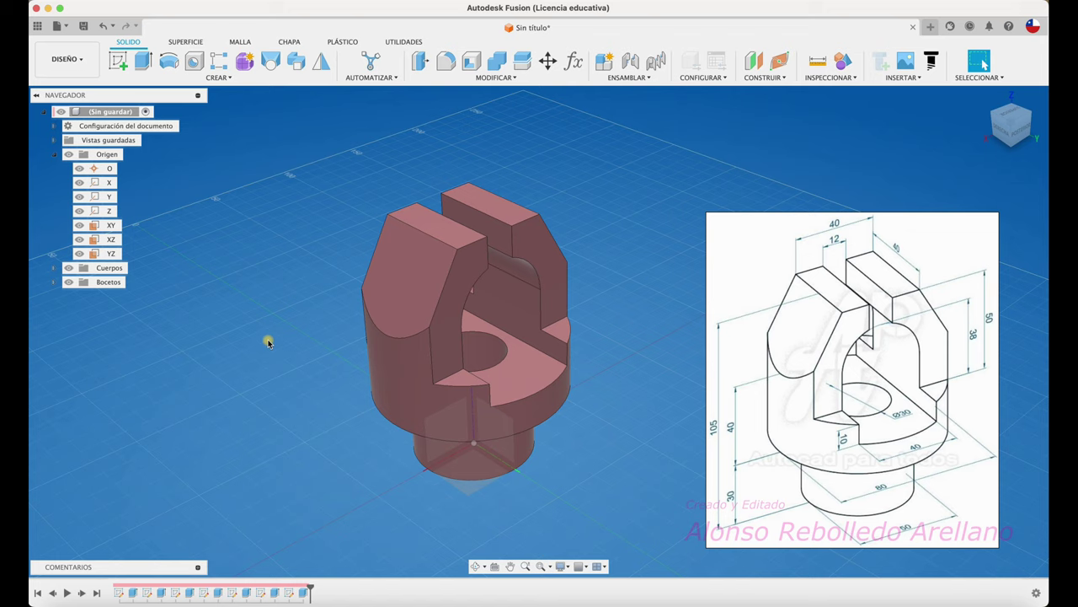
# Close the reference drawing window without saving it
pyautogui.rightClick(824, 371)
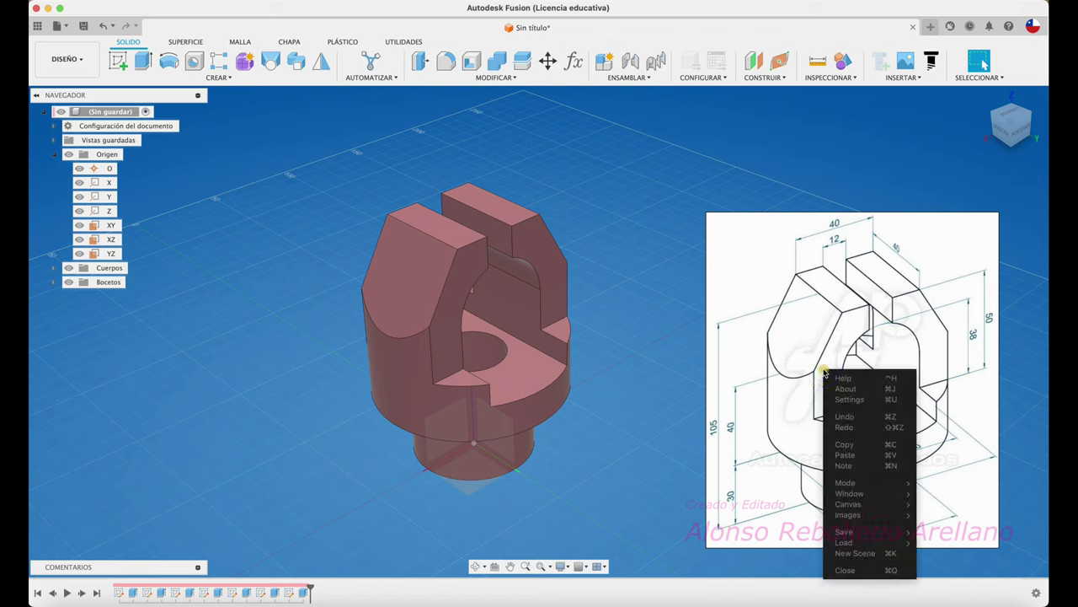
pyautogui.click(845, 570)
pyautogui.click(833, 413)
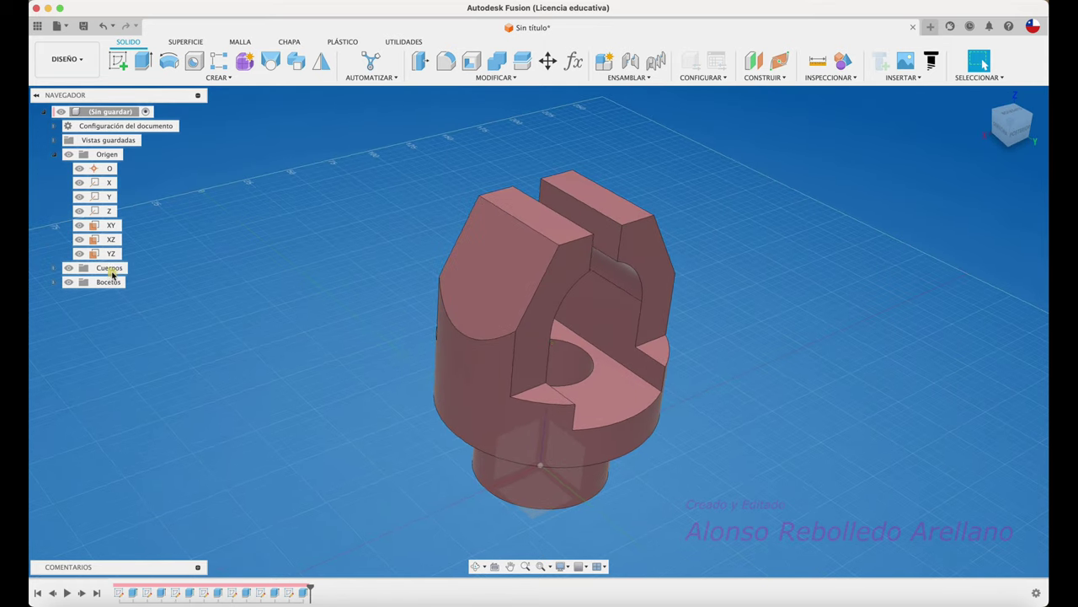
# Convert Cuerpo1 into a new component with Crear componentes a partir de cuerpos
pyautogui.click(54, 268)
pyautogui.click(120, 282)
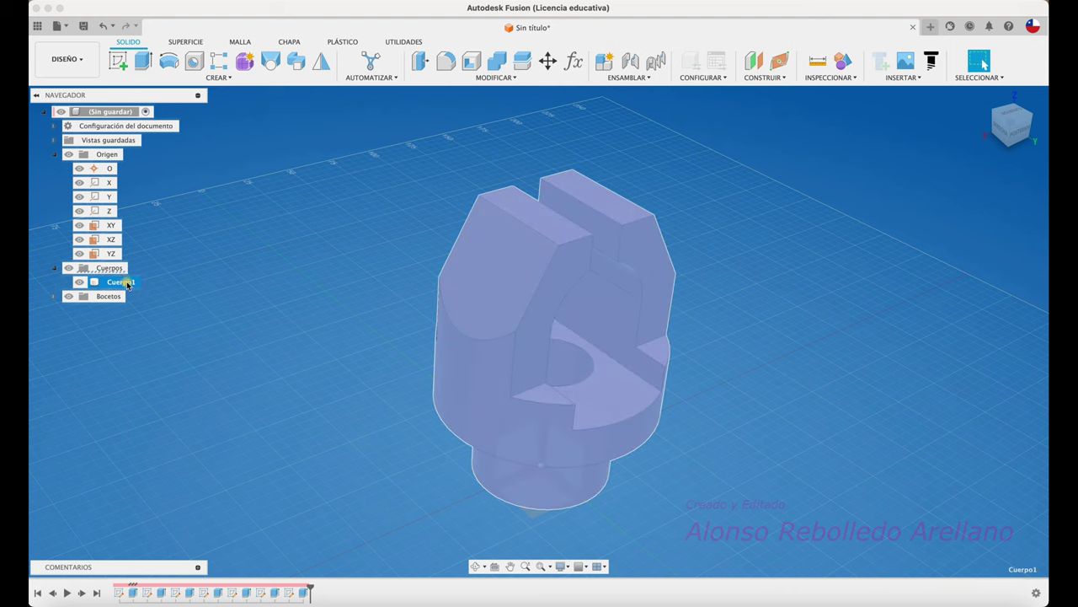
pyautogui.rightClick(123, 285)
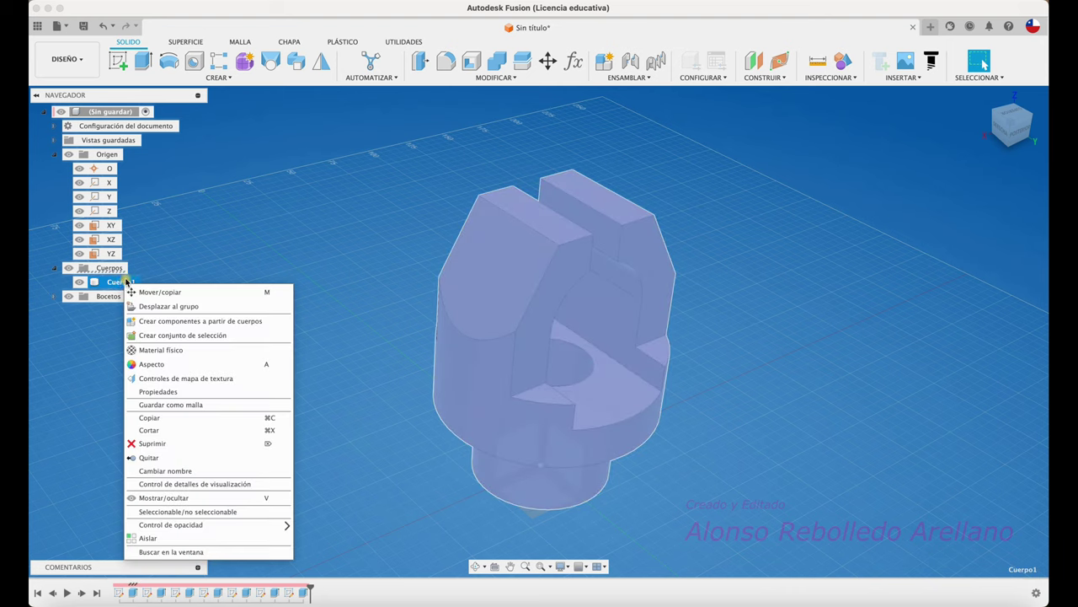
pyautogui.click(158, 248)
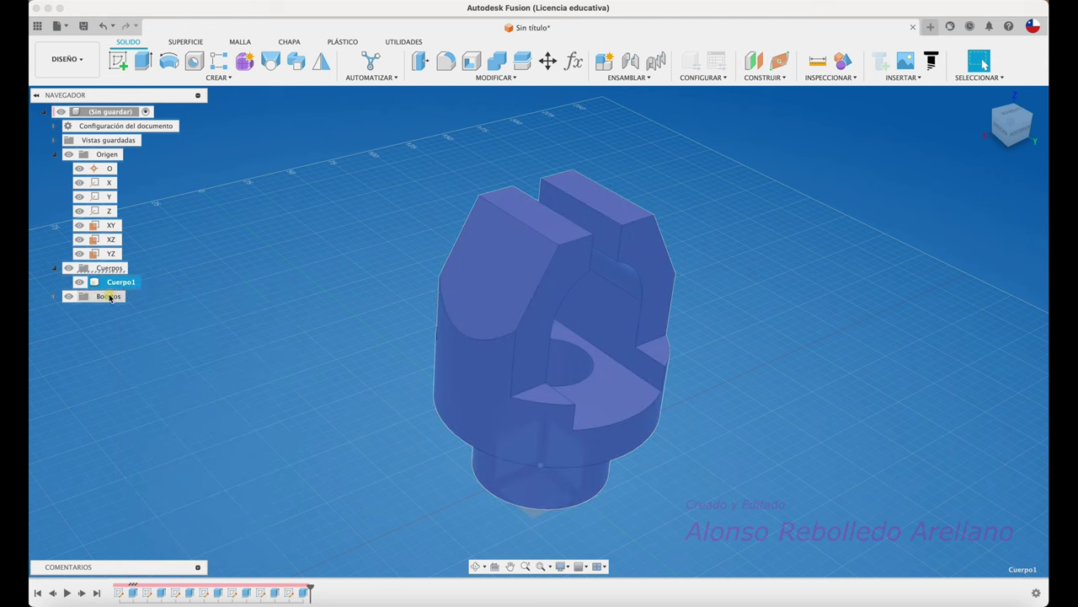
pyautogui.rightClick(120, 286)
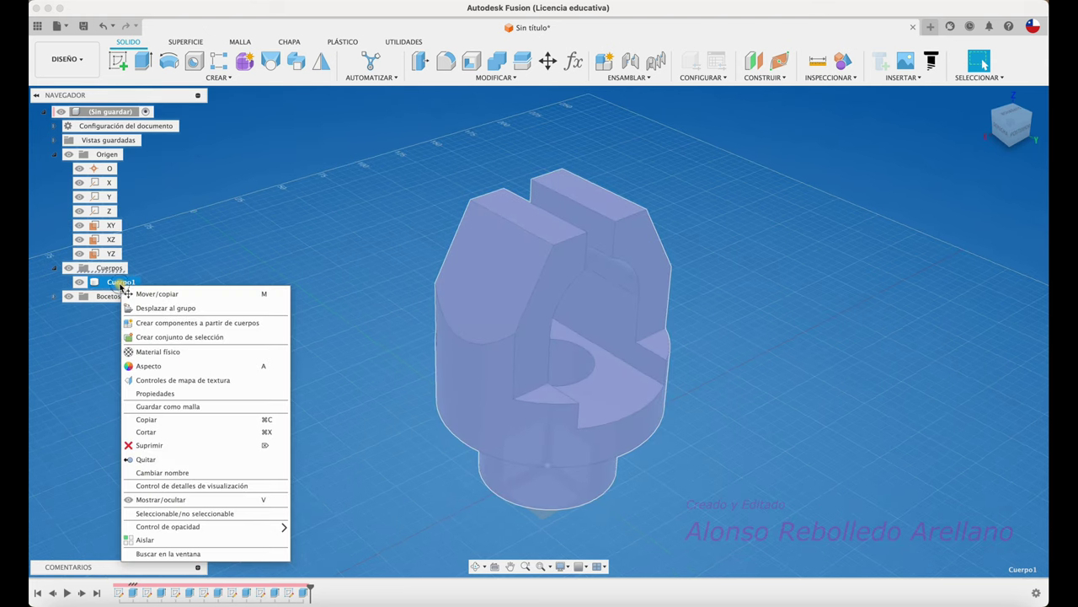
pyautogui.click(173, 321)
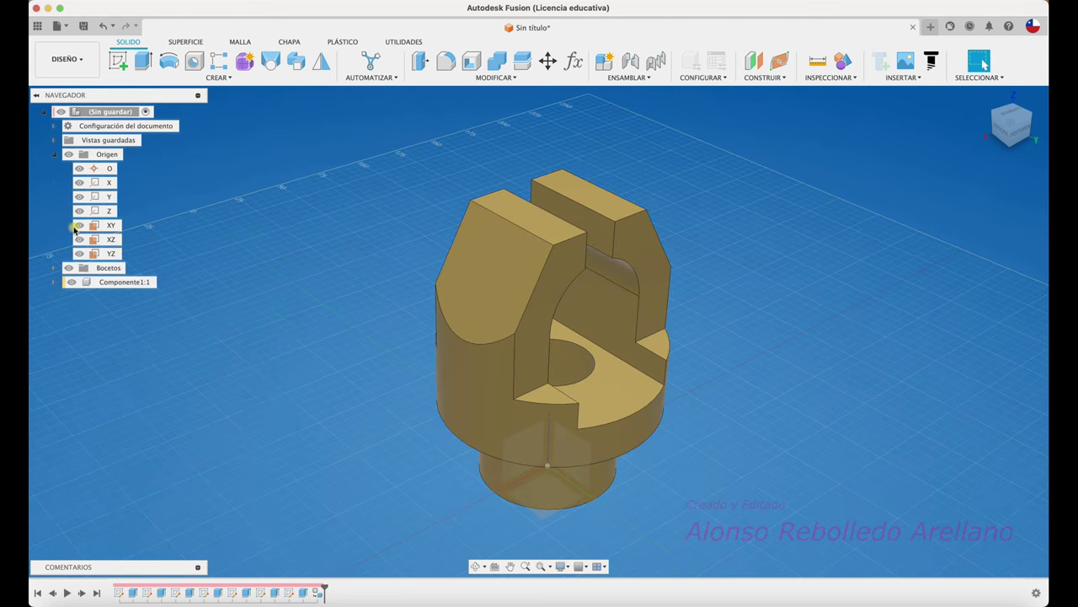
# Rename the new component to 'SOPORTE EN ESPIGA'
pyautogui.click(54, 154)
pyautogui.click(124, 183)
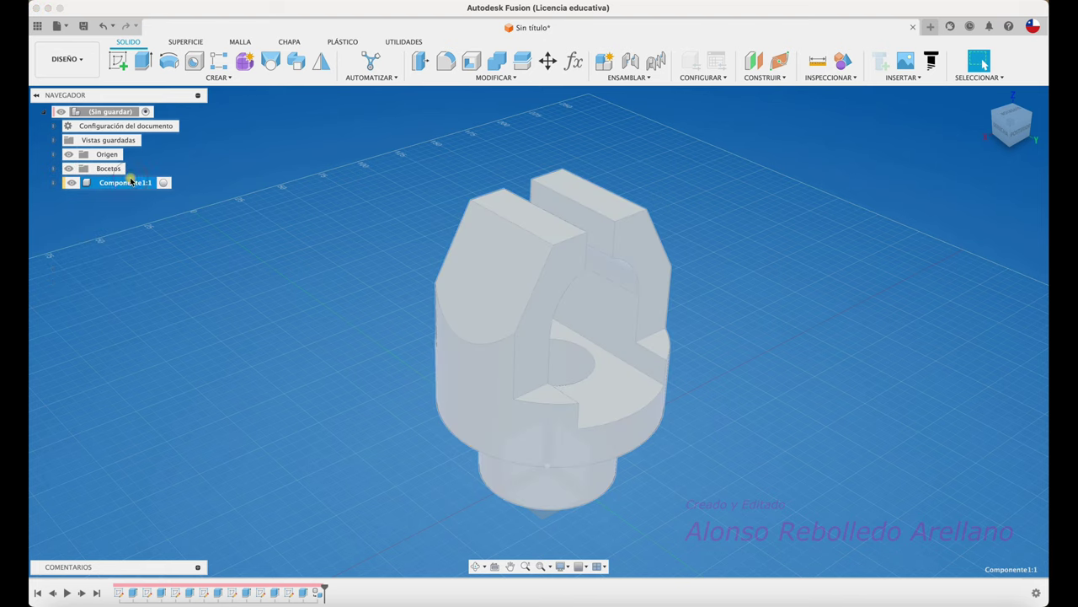
pyautogui.click(127, 184)
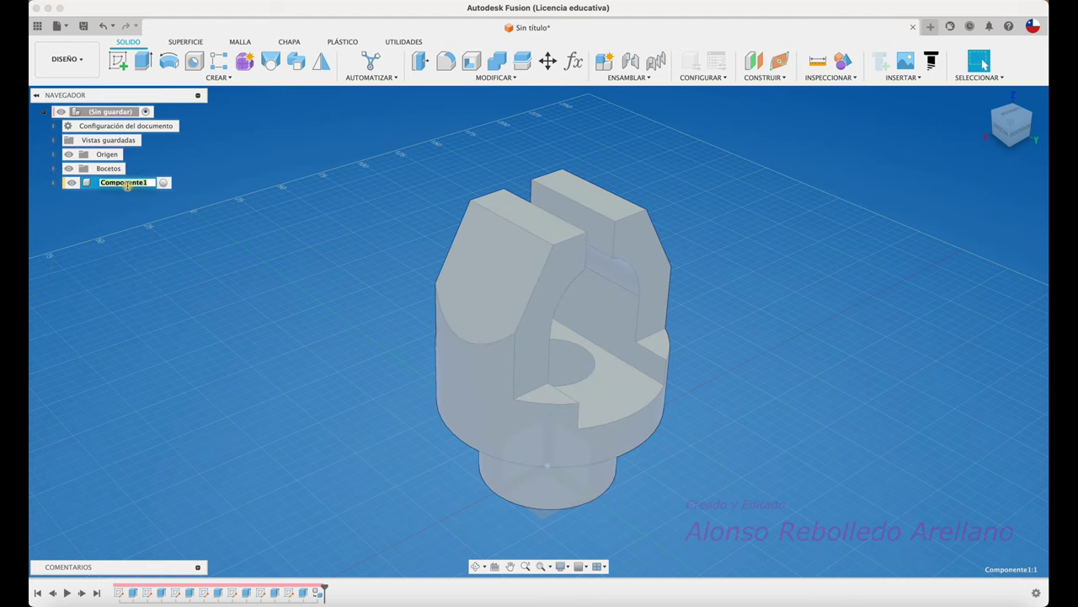
pyautogui.write('SOPORTE EN ESPIGA')
pyautogui.click(169, 249)
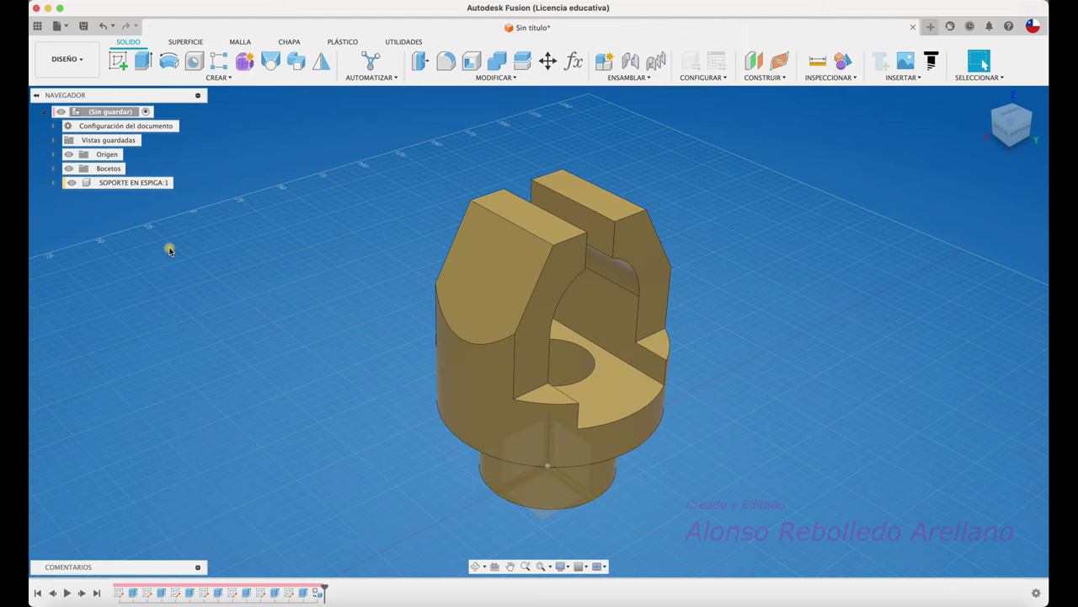
# Ground the SOPORTE EN ESPIGA:1 component with Fijo so it cannot move
pyautogui.click(152, 189)
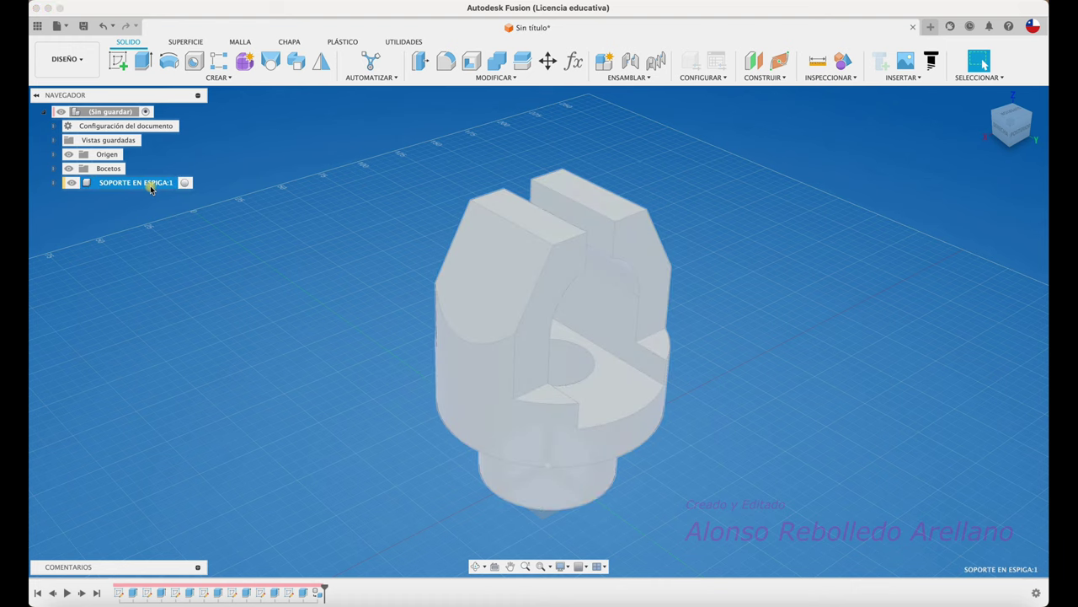
pyautogui.rightClick(152, 190)
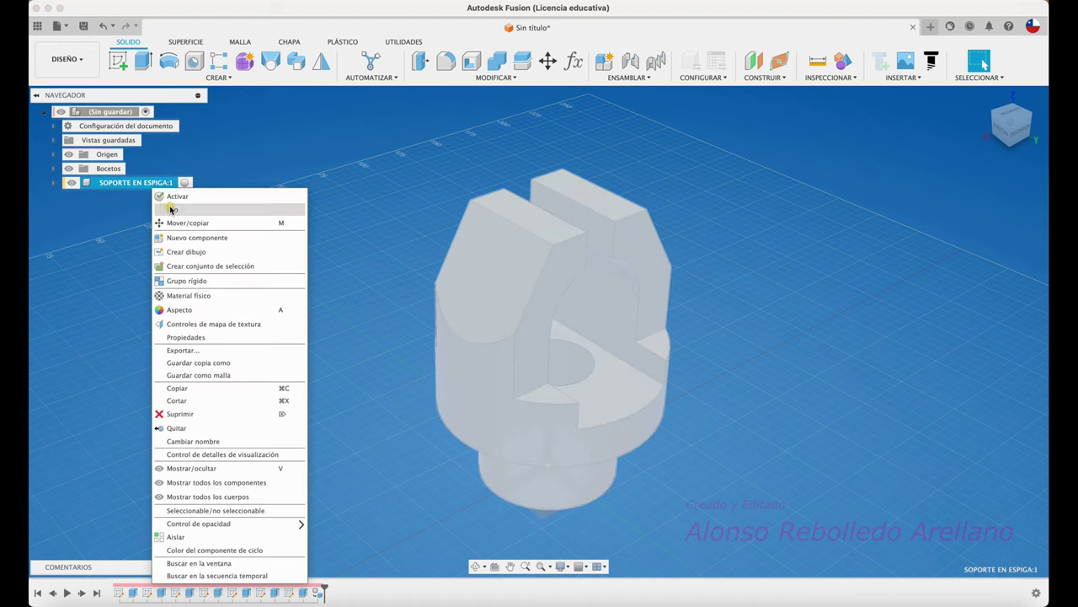
pyautogui.click(170, 209)
pyautogui.click(267, 236)
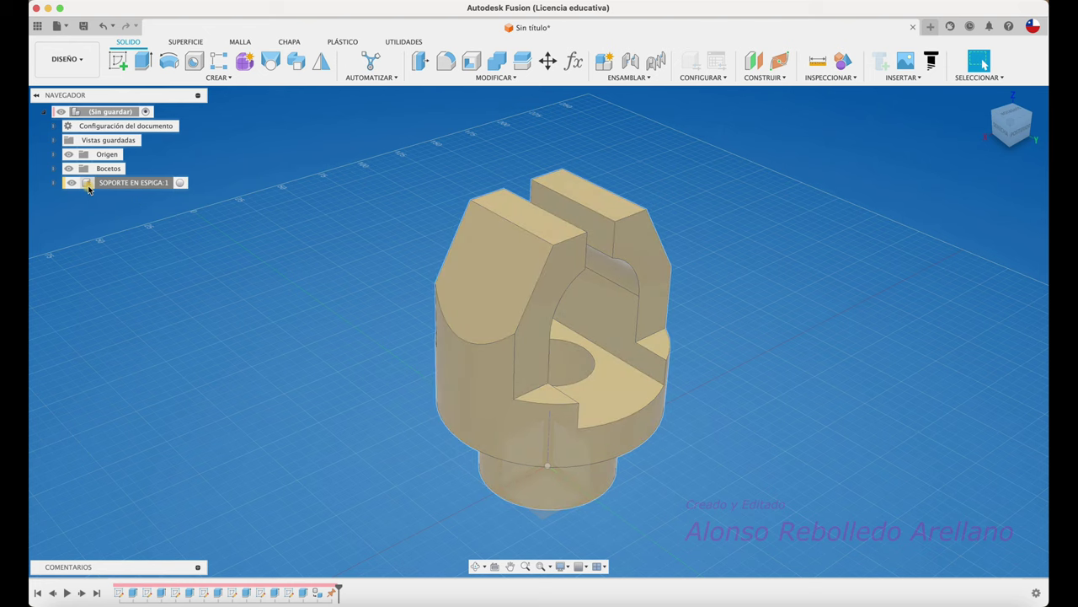
pyautogui.keyDown('shift'); pyautogui.moveTo(333, 344); pyautogui.dragTo(317, 187, button='middle'); pyautogui.keyUp('shift')
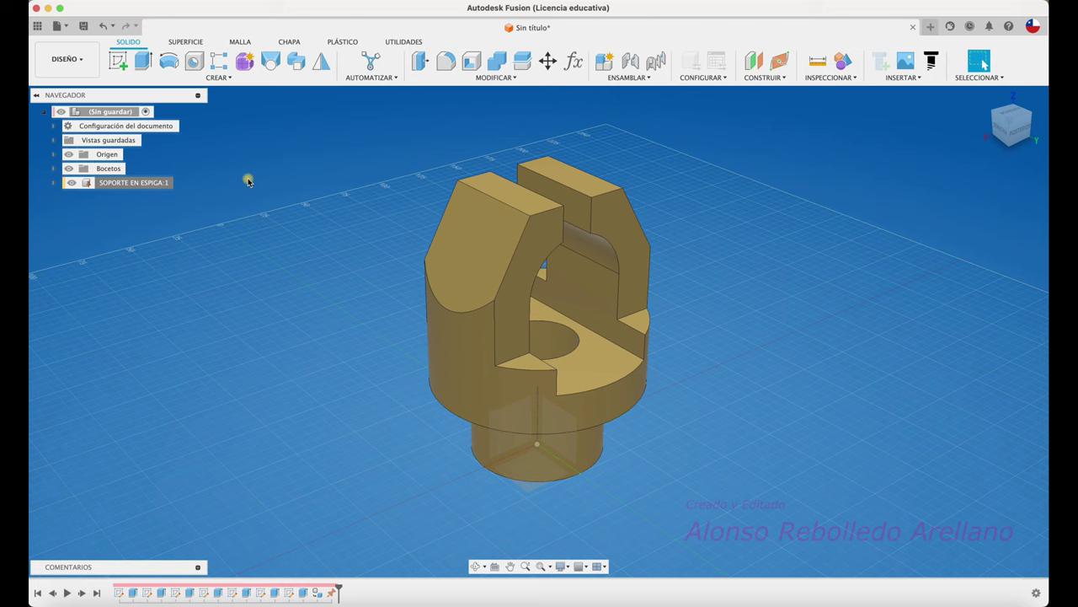
pyautogui.click(82, 28)
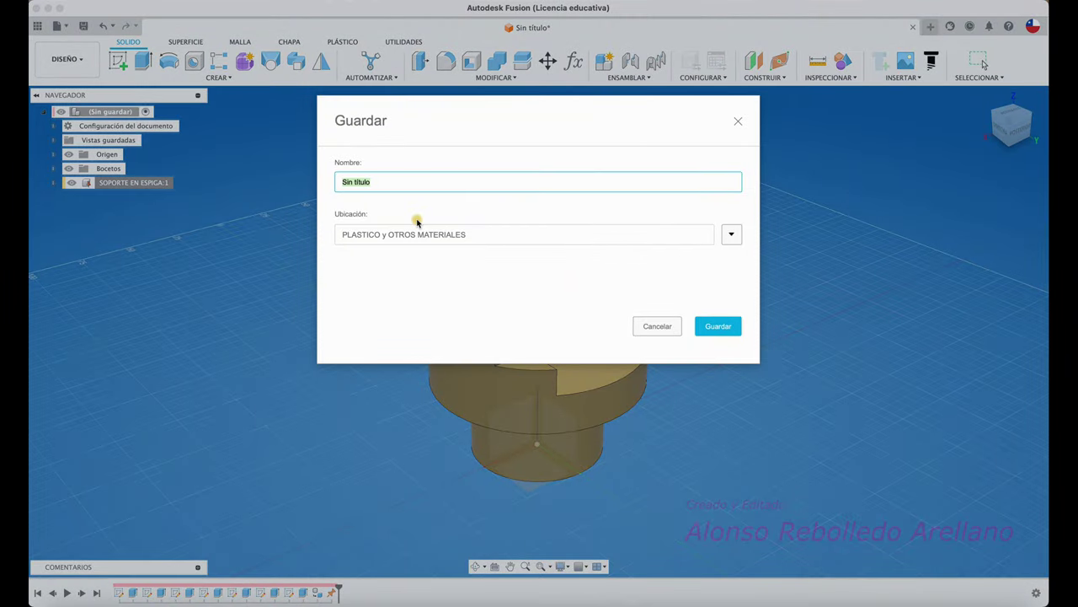
# Save the design as 'SOPORTE EN ESPIGA' in the MECANICA > SOPORTES folder
pyautogui.write('SOPORTE EN ESPIGA')
pyautogui.click(731, 234)
pyautogui.click(358, 410)
pyautogui.doubleClick(540, 460)
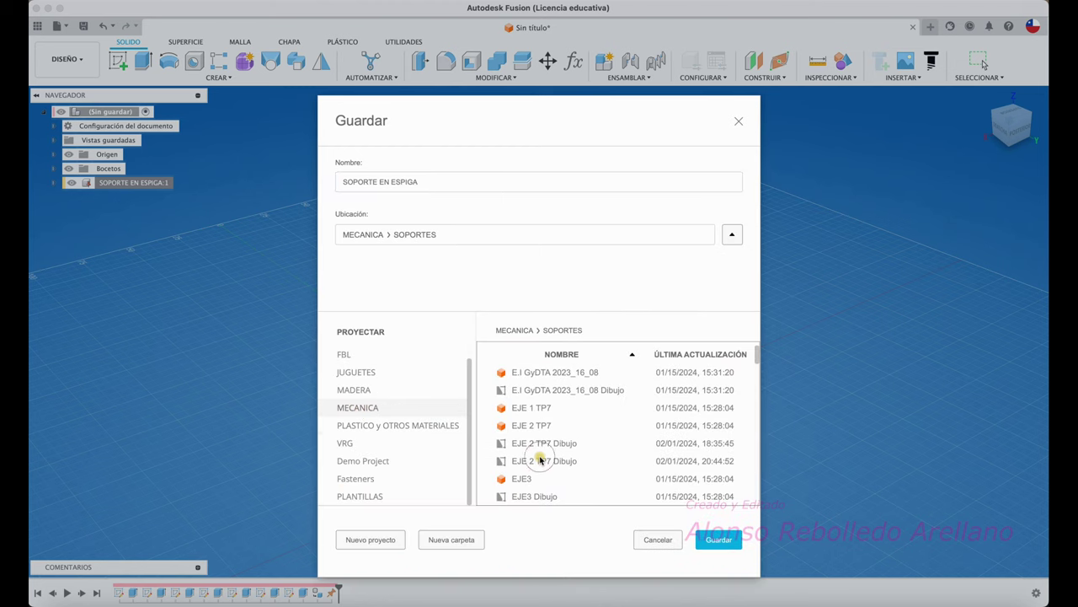
pyautogui.click(716, 539)
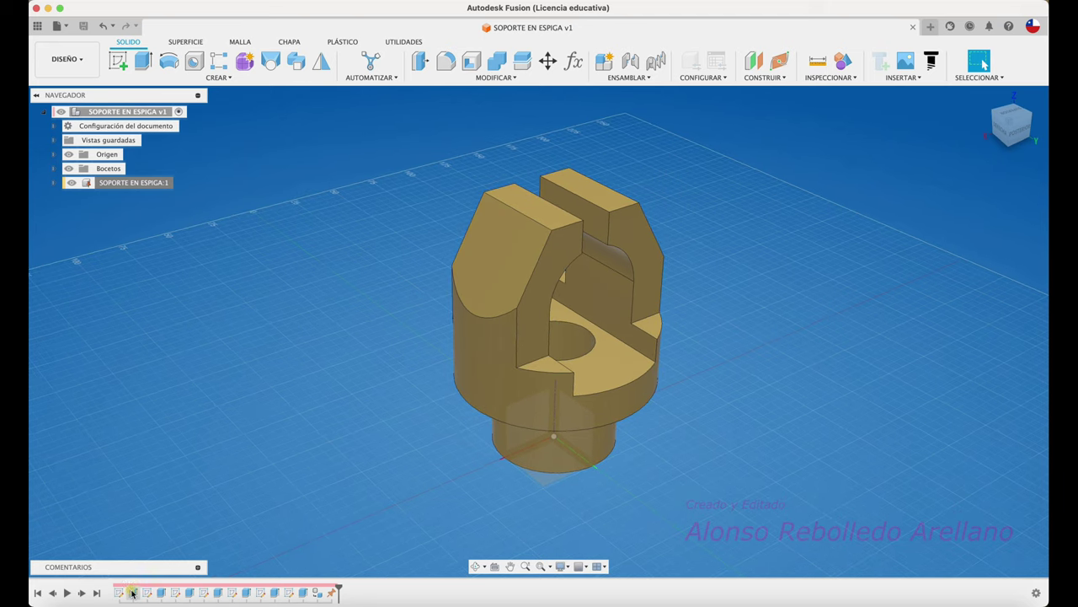
pyautogui.moveTo(338, 590); pyautogui.dragTo(112, 592)
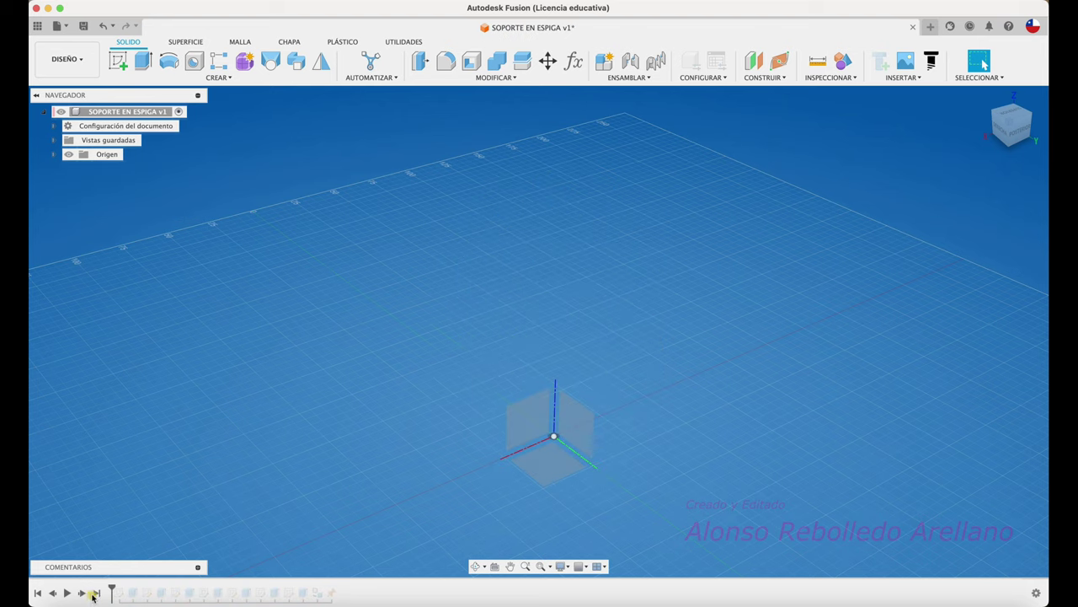
pyautogui.click(95, 594)
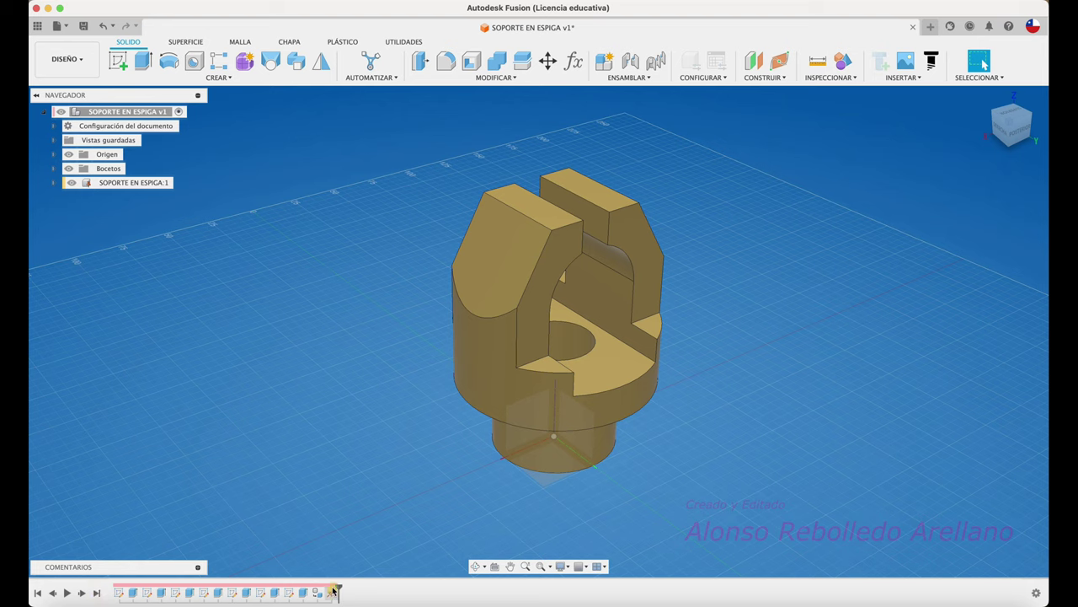
pyautogui.moveTo(339, 590); pyautogui.dragTo(112, 593)
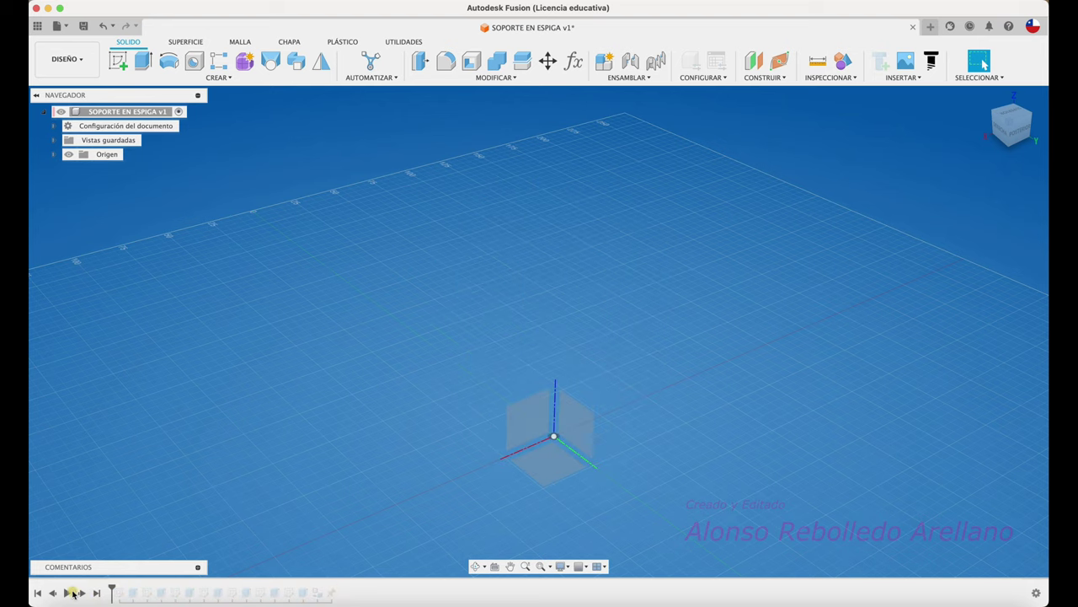
pyautogui.click(82, 593)
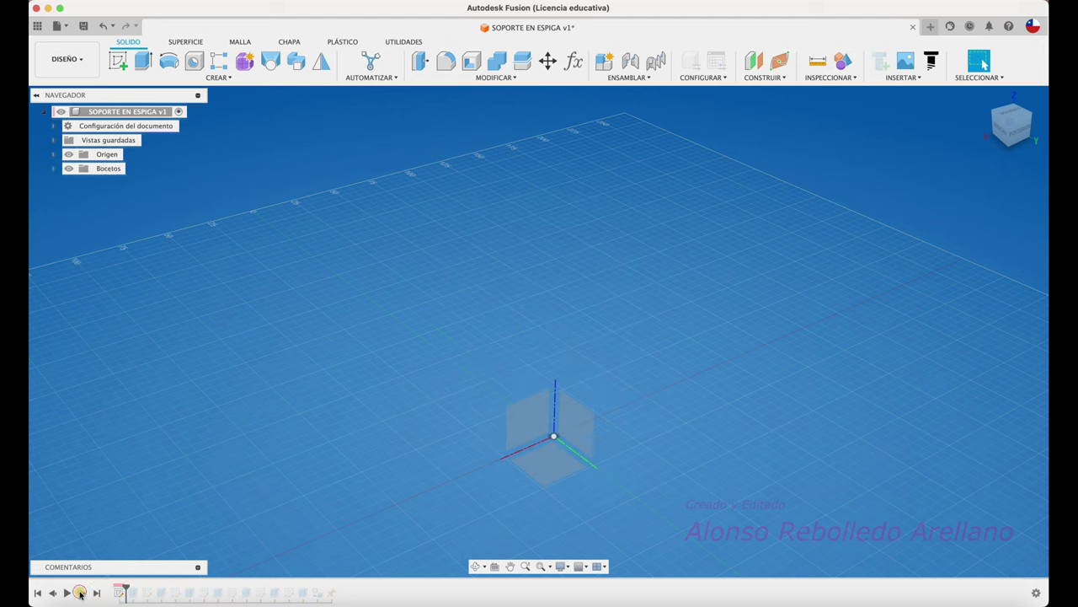
pyautogui.click(81, 594)
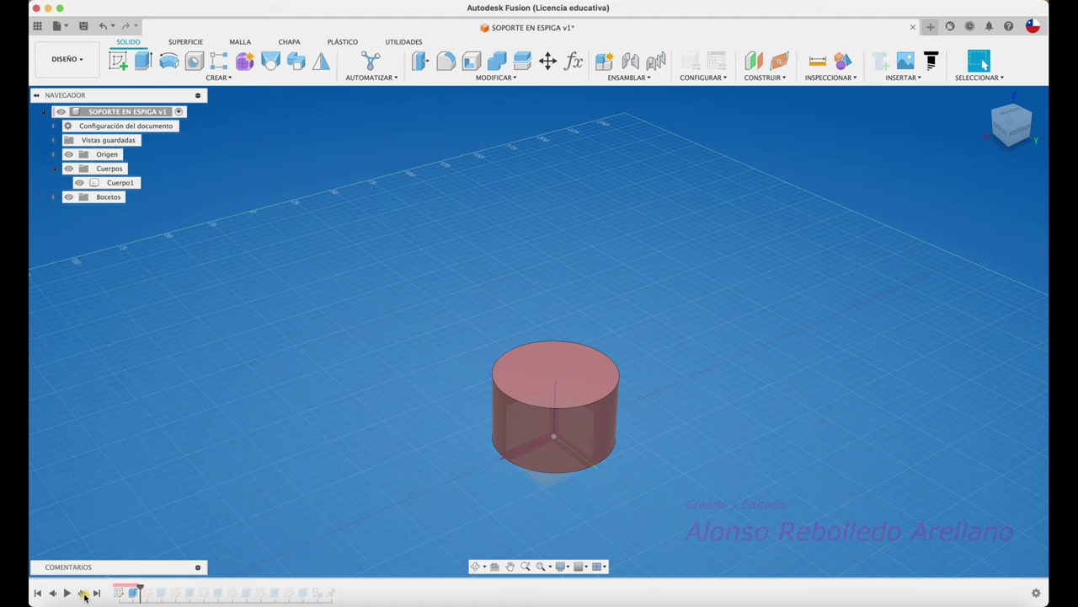
pyautogui.click(81, 593)
pyautogui.click(82, 593)
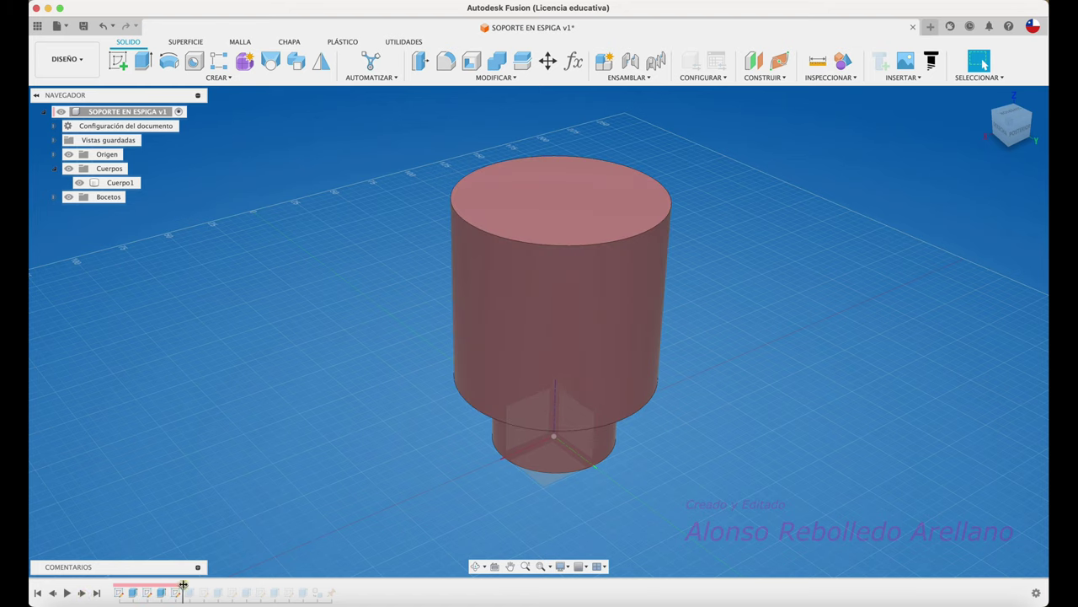
pyautogui.moveTo(169, 587); pyautogui.dragTo(253, 586)
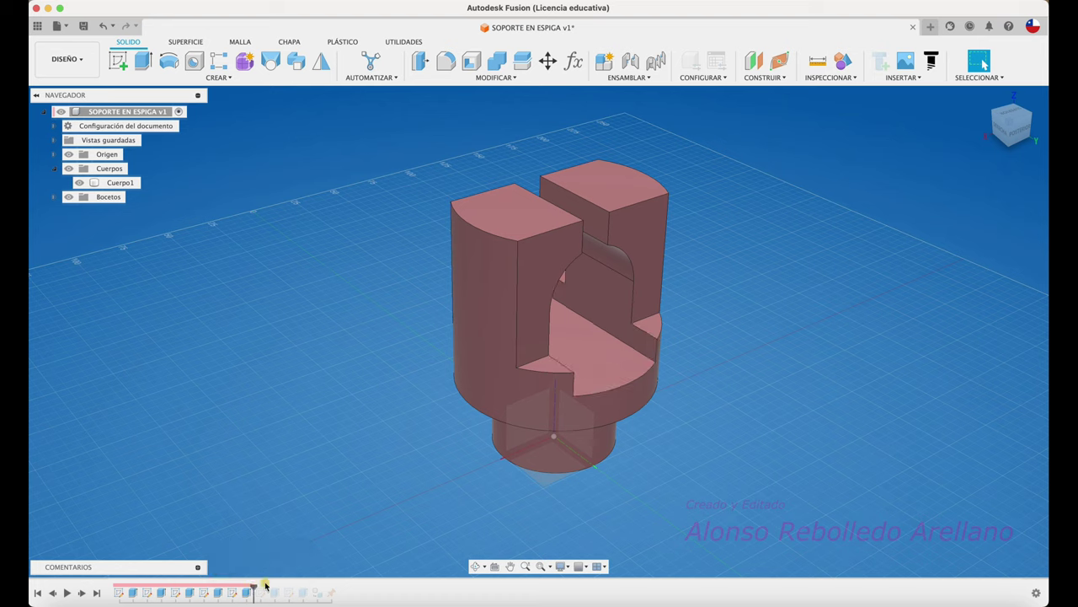
pyautogui.moveTo(253, 588); pyautogui.dragTo(291, 588)
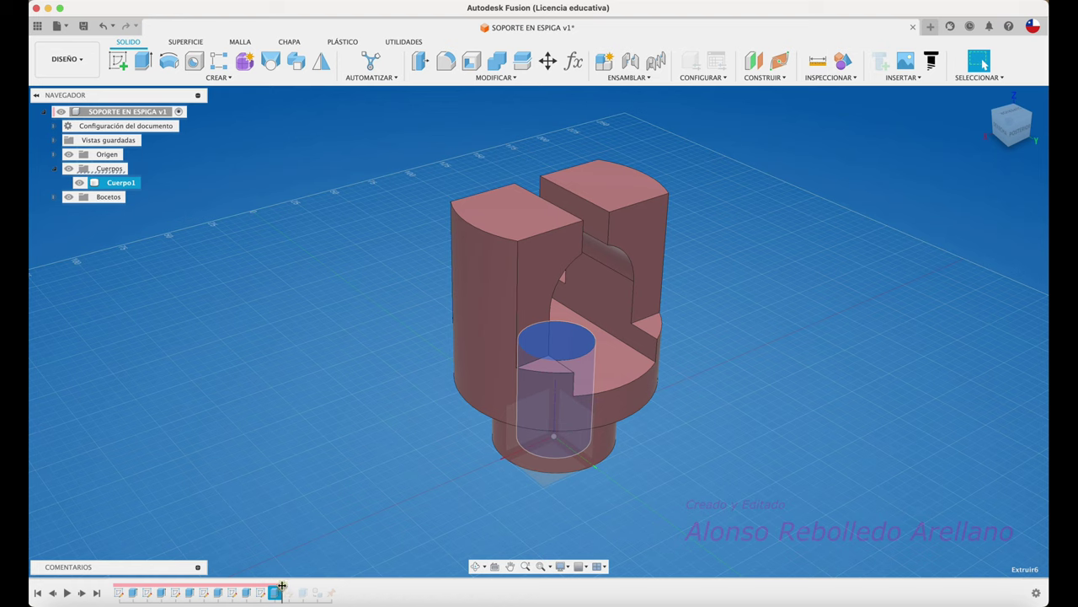
pyautogui.moveTo(292, 587); pyautogui.dragTo(297, 587)
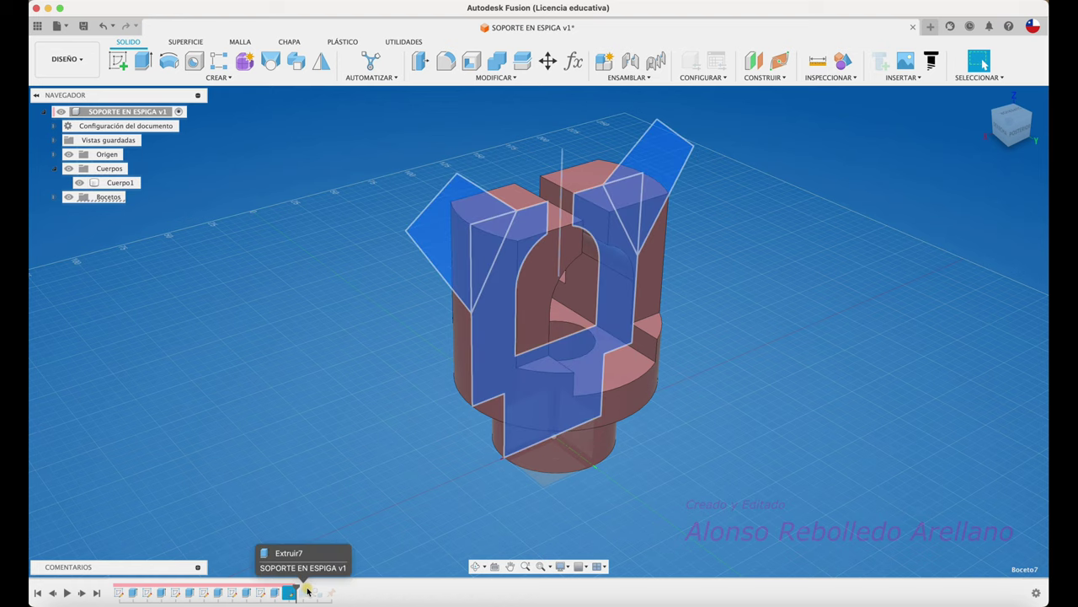
pyautogui.moveTo(296, 588); pyautogui.dragTo(321, 594)
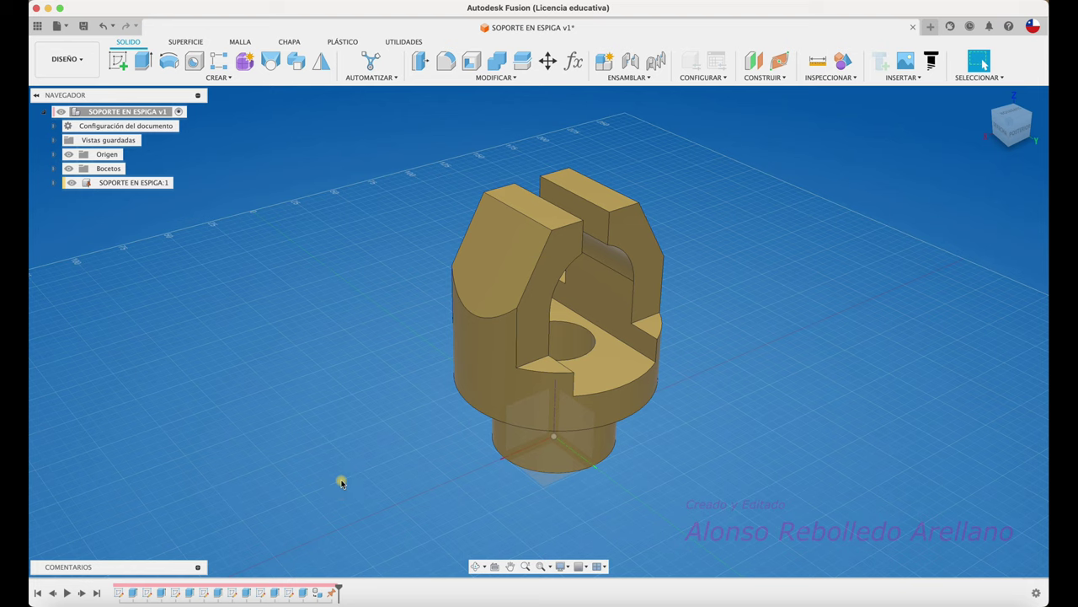
pyautogui.scroll(1, 355, 422)
pyautogui.scroll(1, 356, 422)
pyautogui.scroll(1, 356, 422)
pyautogui.scroll(1, 356, 422)
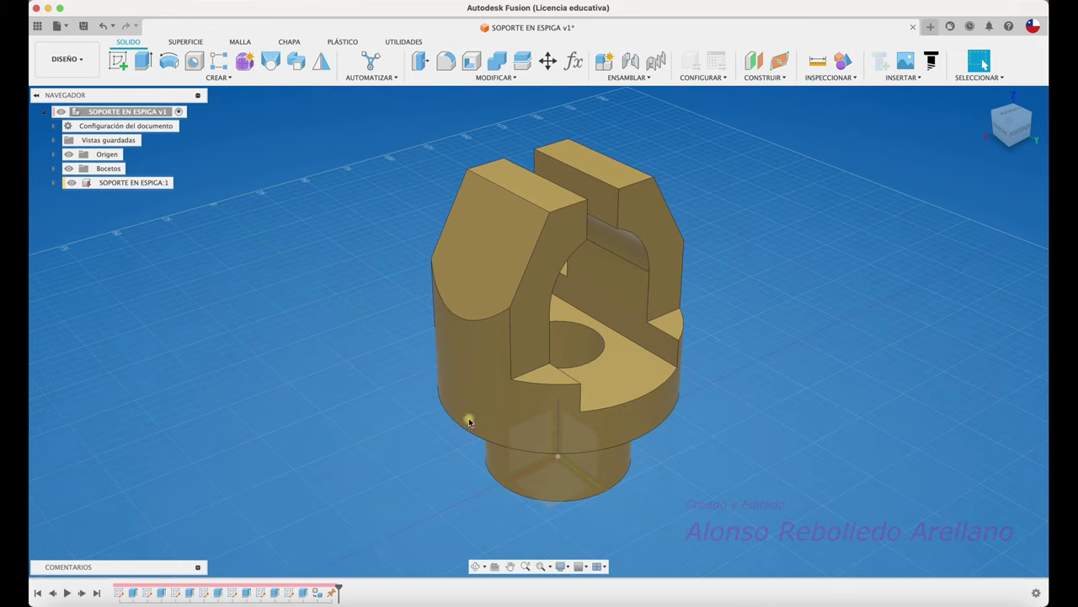